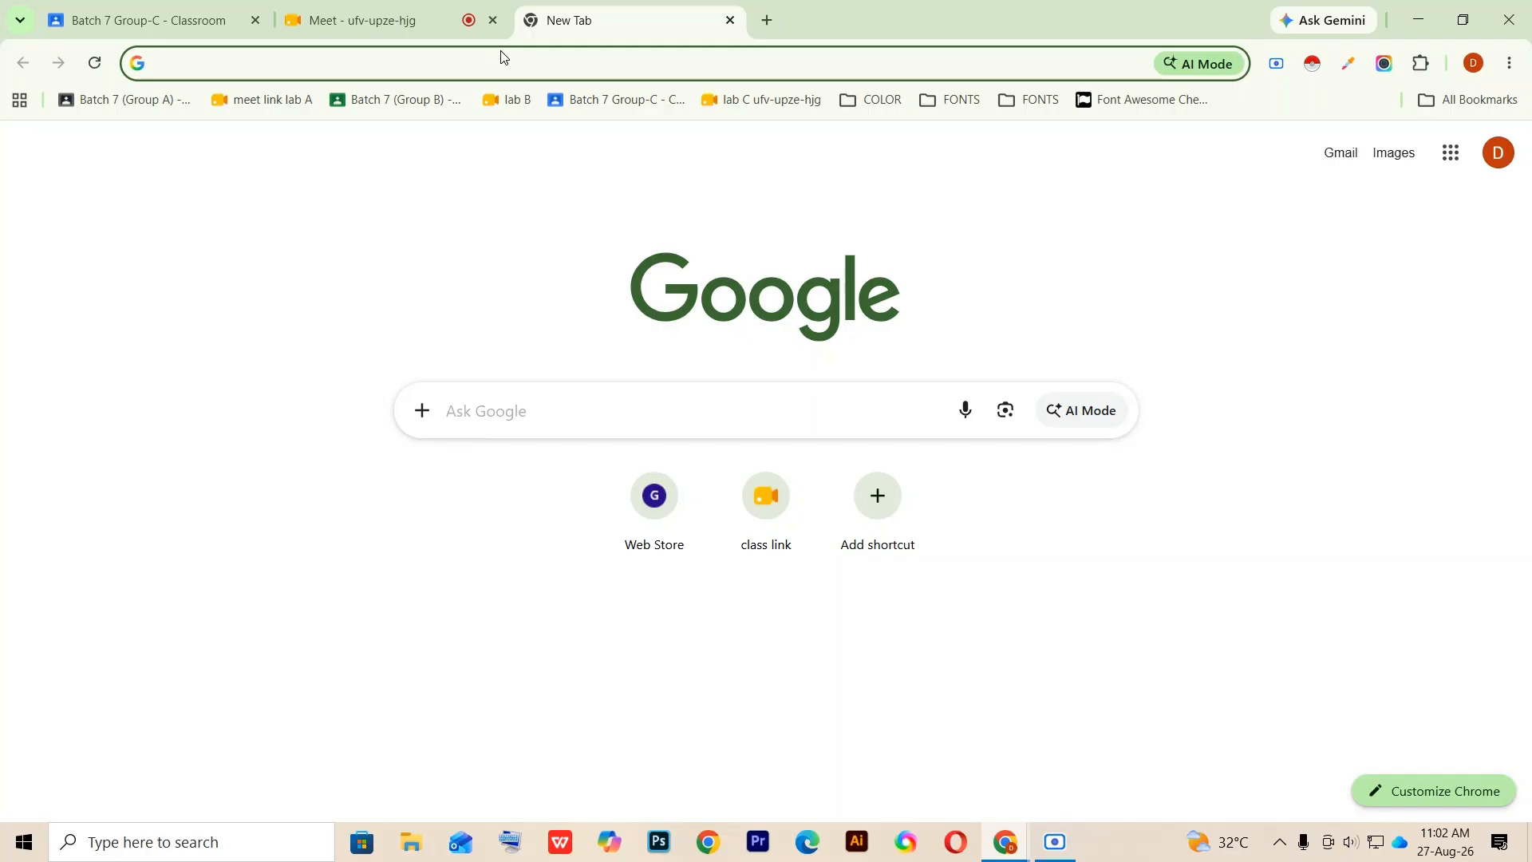
Step: Search Google for "windows 11 iso file download" and open Microsoft's Download Windows 11 page
{"action": "type", "text": "win"}
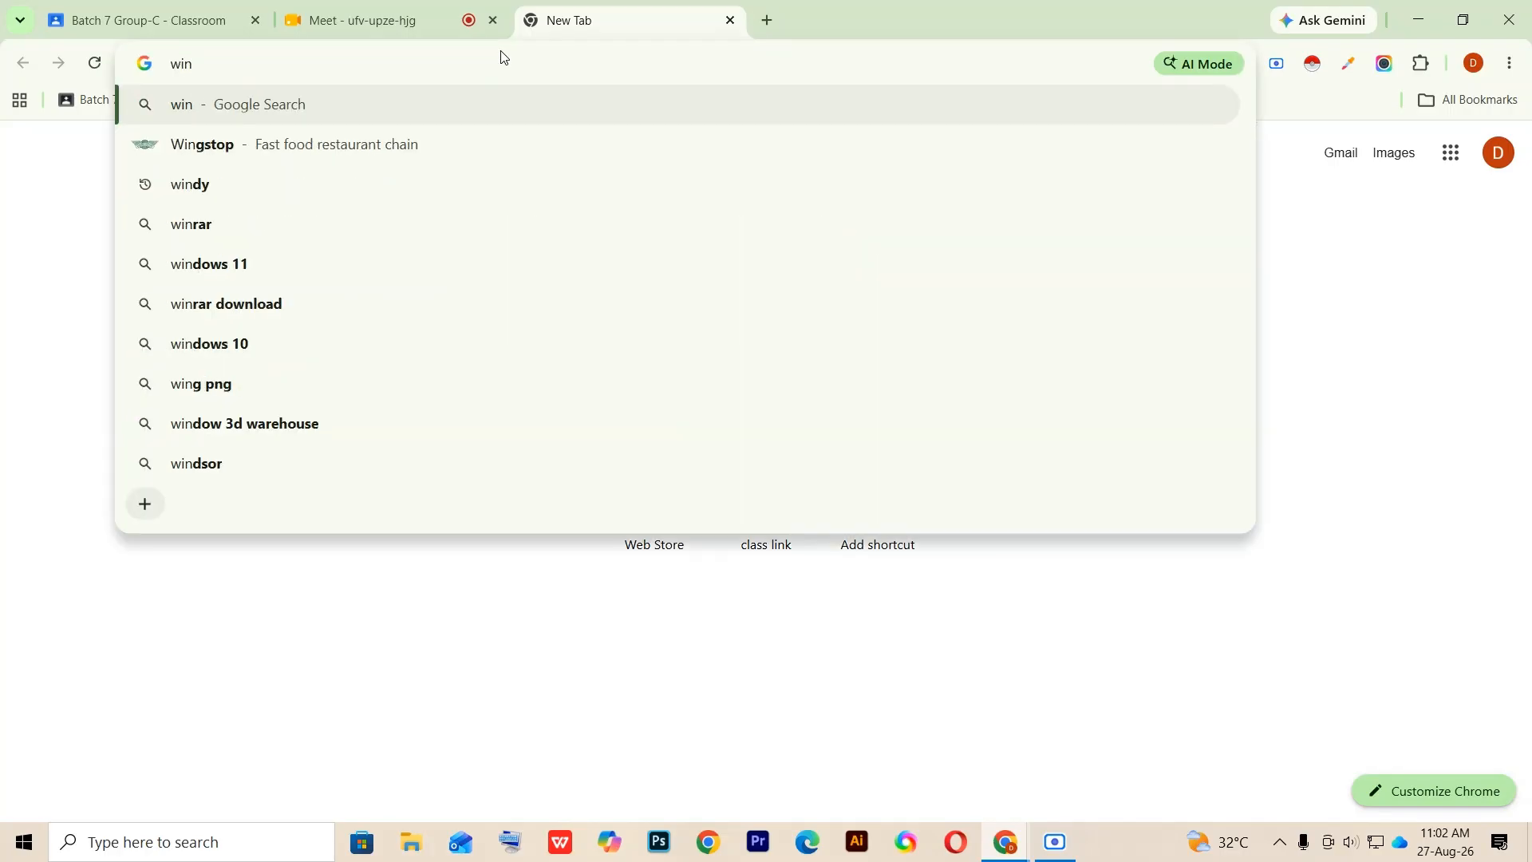
{"action": "type", "text": " 11 iso"}
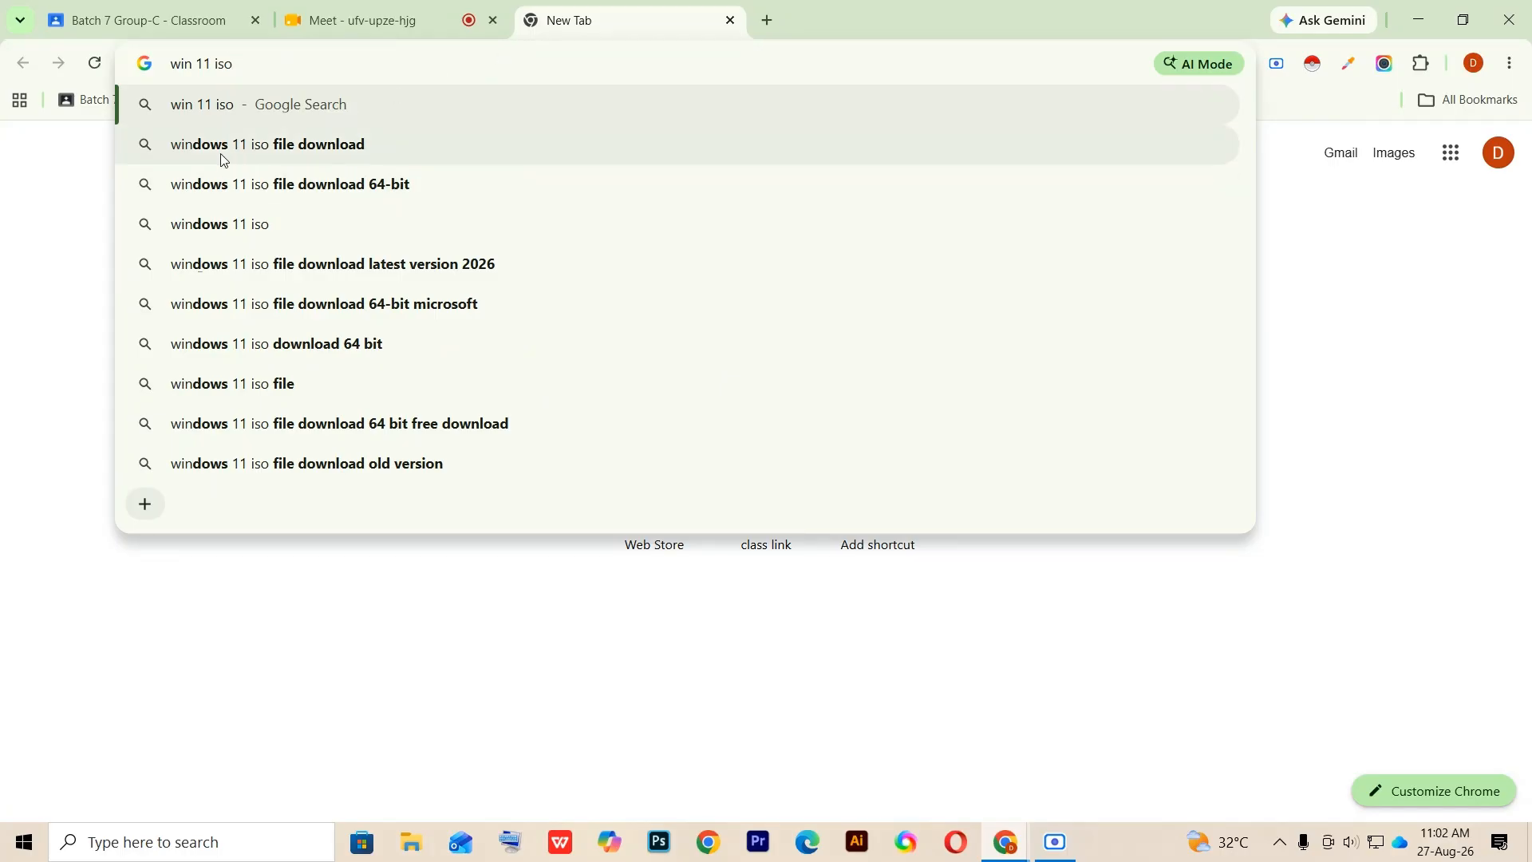
{"action": "left_click", "coordinate": [328, 147]}
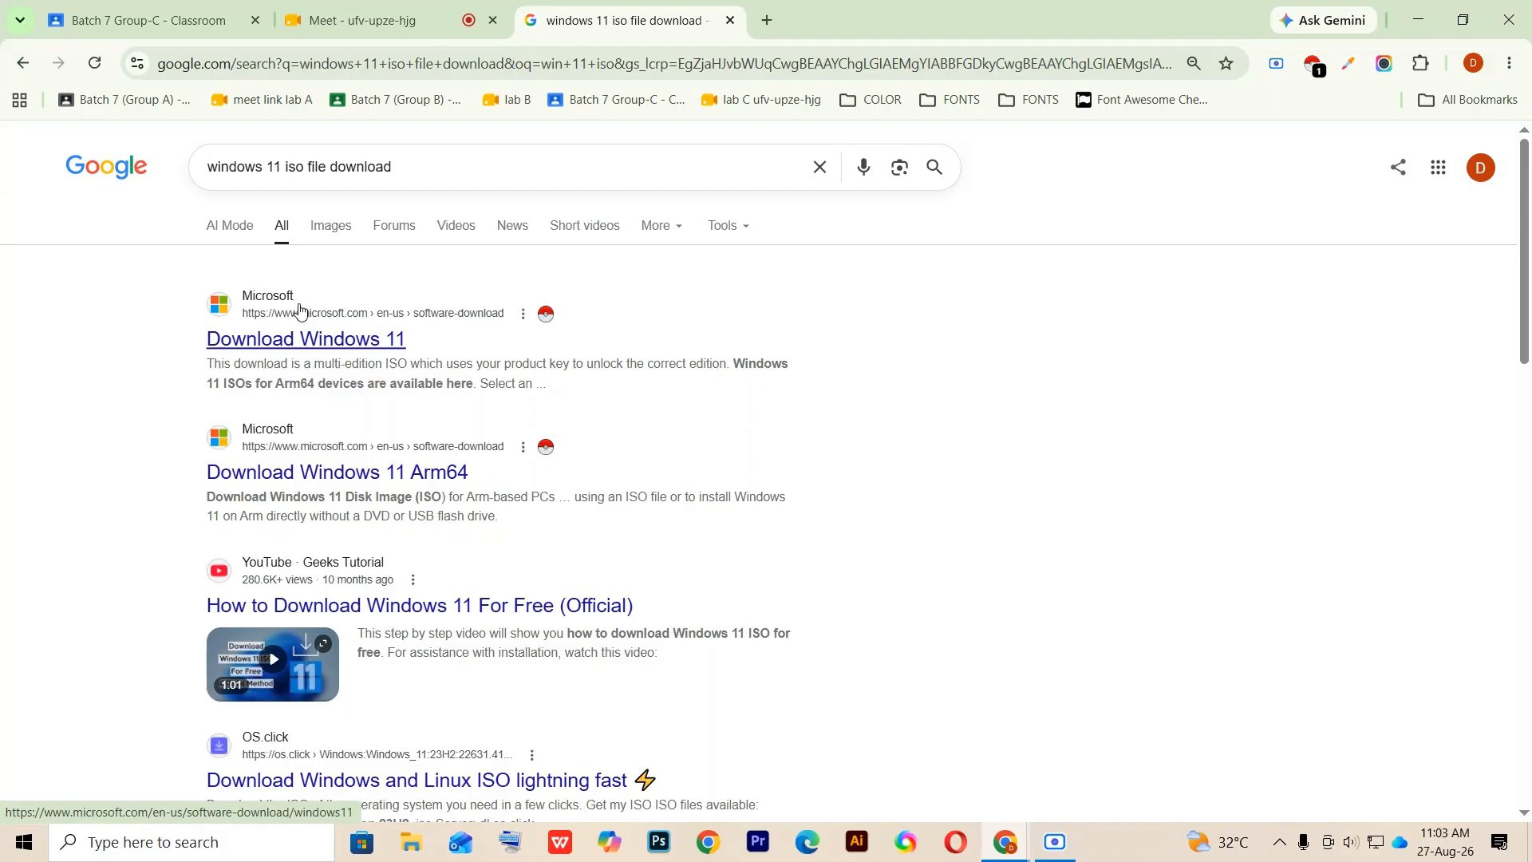
{"action": "left_click", "coordinate": [324, 339]}
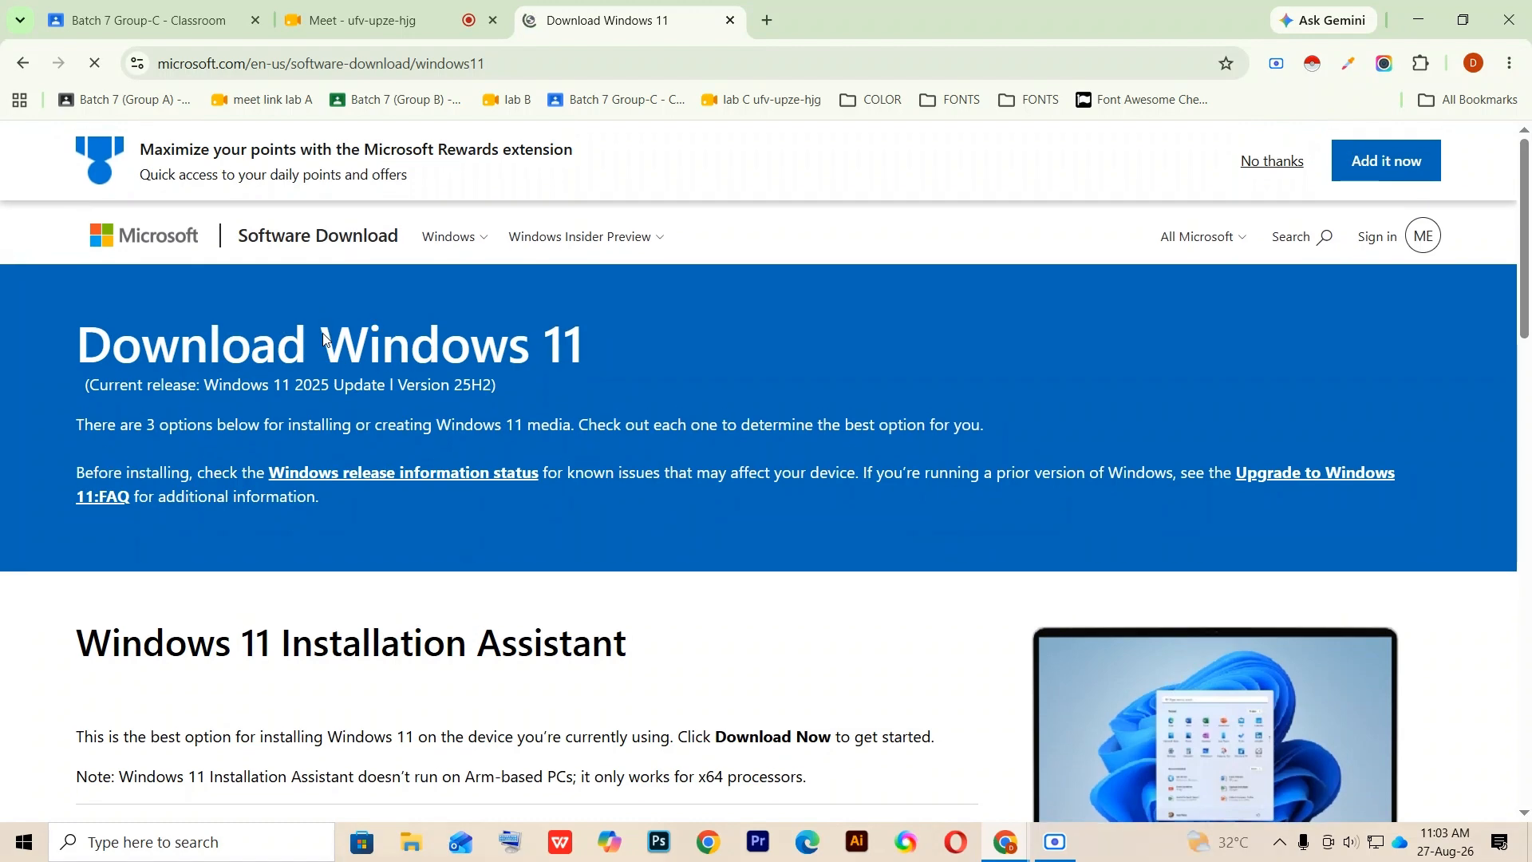
Step: Select Windows 11 (multi-edition ISO for x64 devices) under the Disk Image (ISO) section and confirm the choice
{"action": "scroll", "coordinate": [395, 457], "scroll_direction": "down", "scroll_amount": 3}
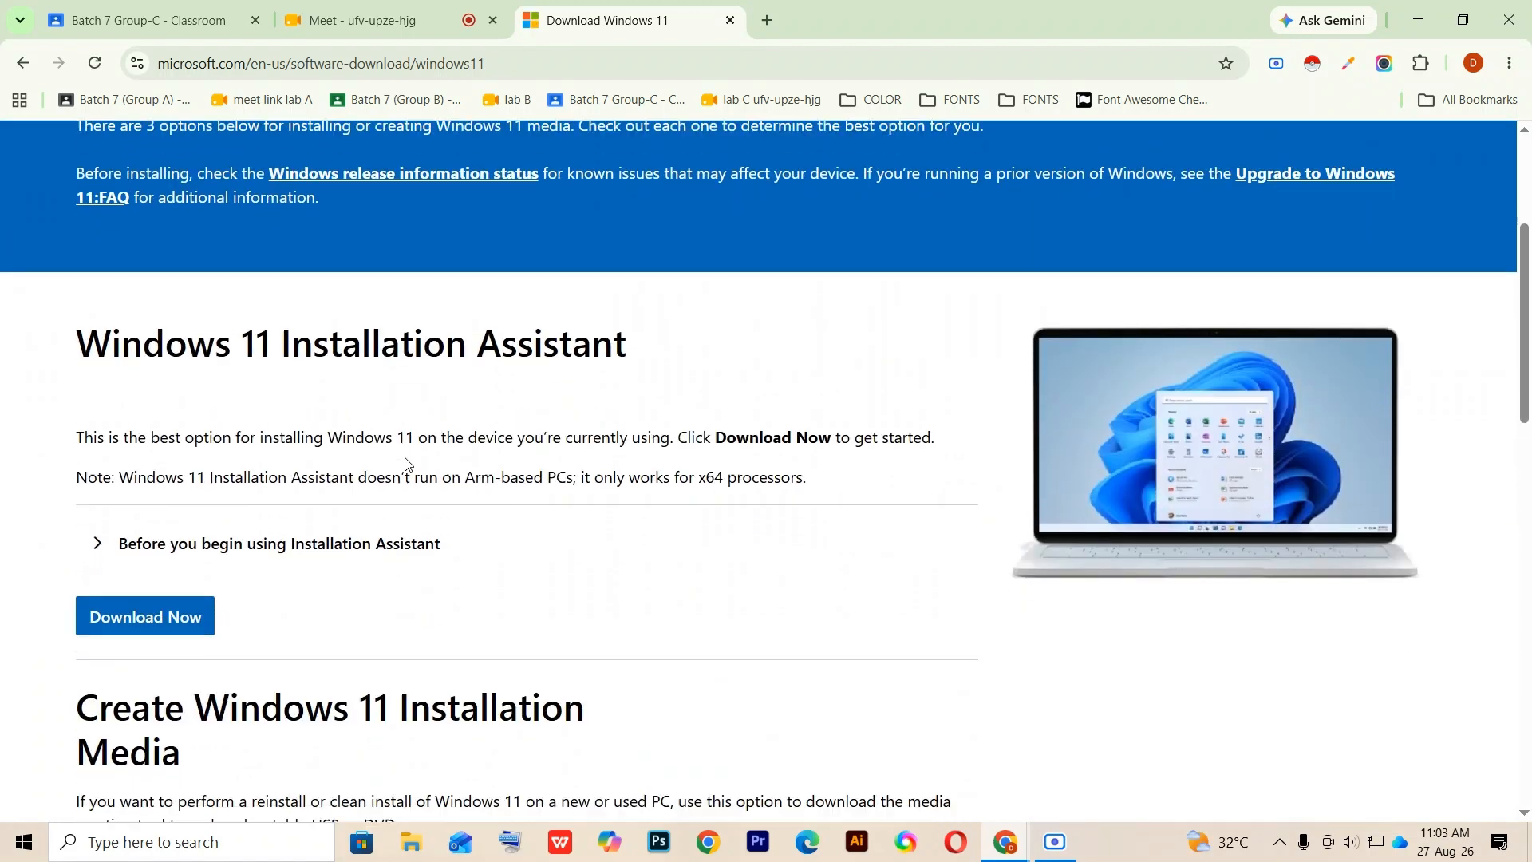
{"action": "scroll", "coordinate": [403, 466], "scroll_direction": "down", "scroll_amount": 8}
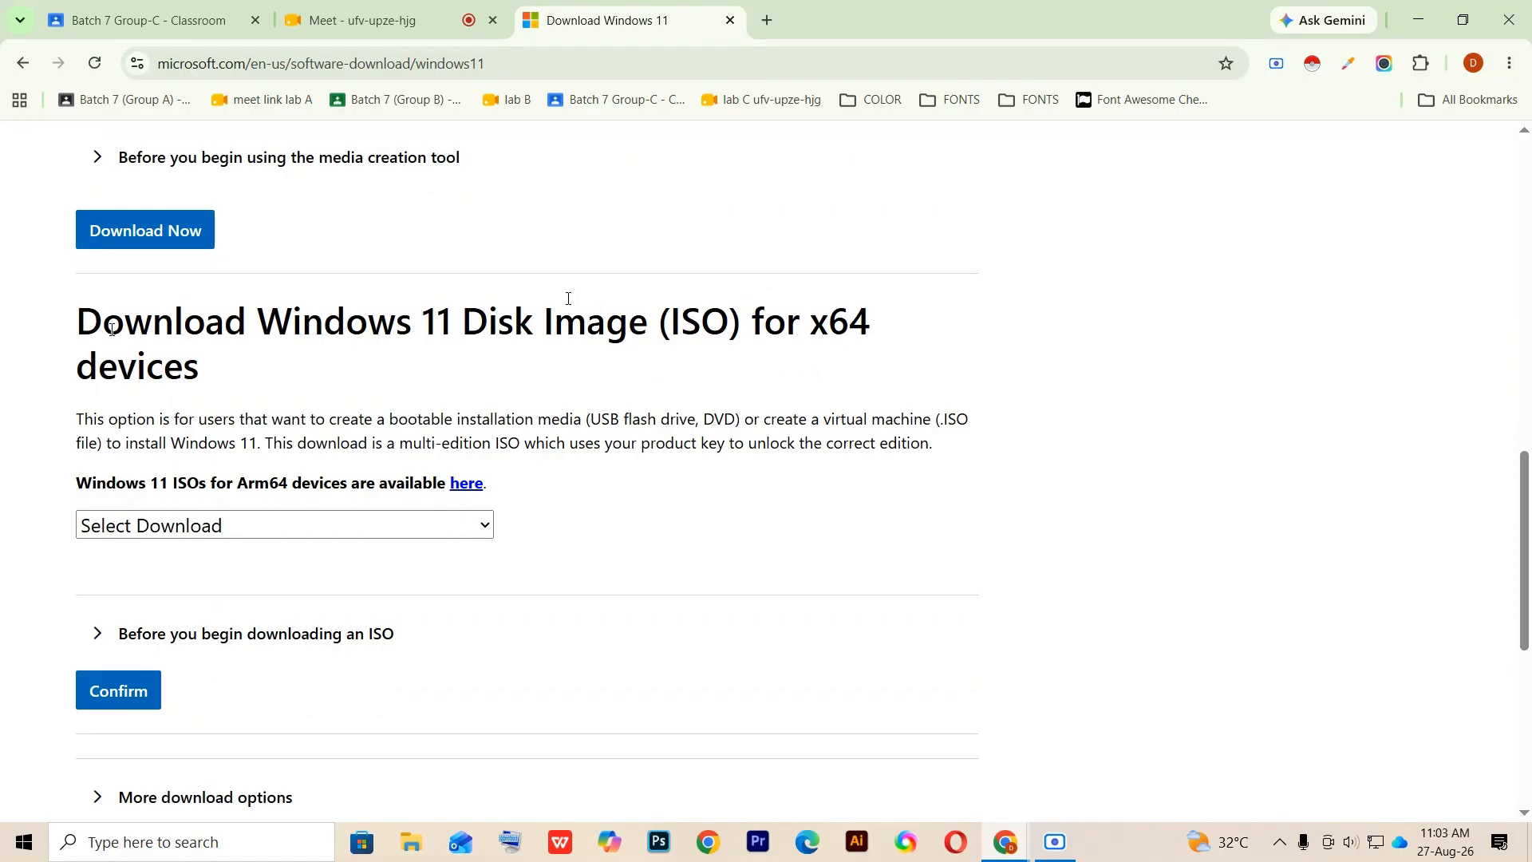
{"action": "left_click_drag", "start_coordinate": [453, 318], "coordinate": [653, 336]}
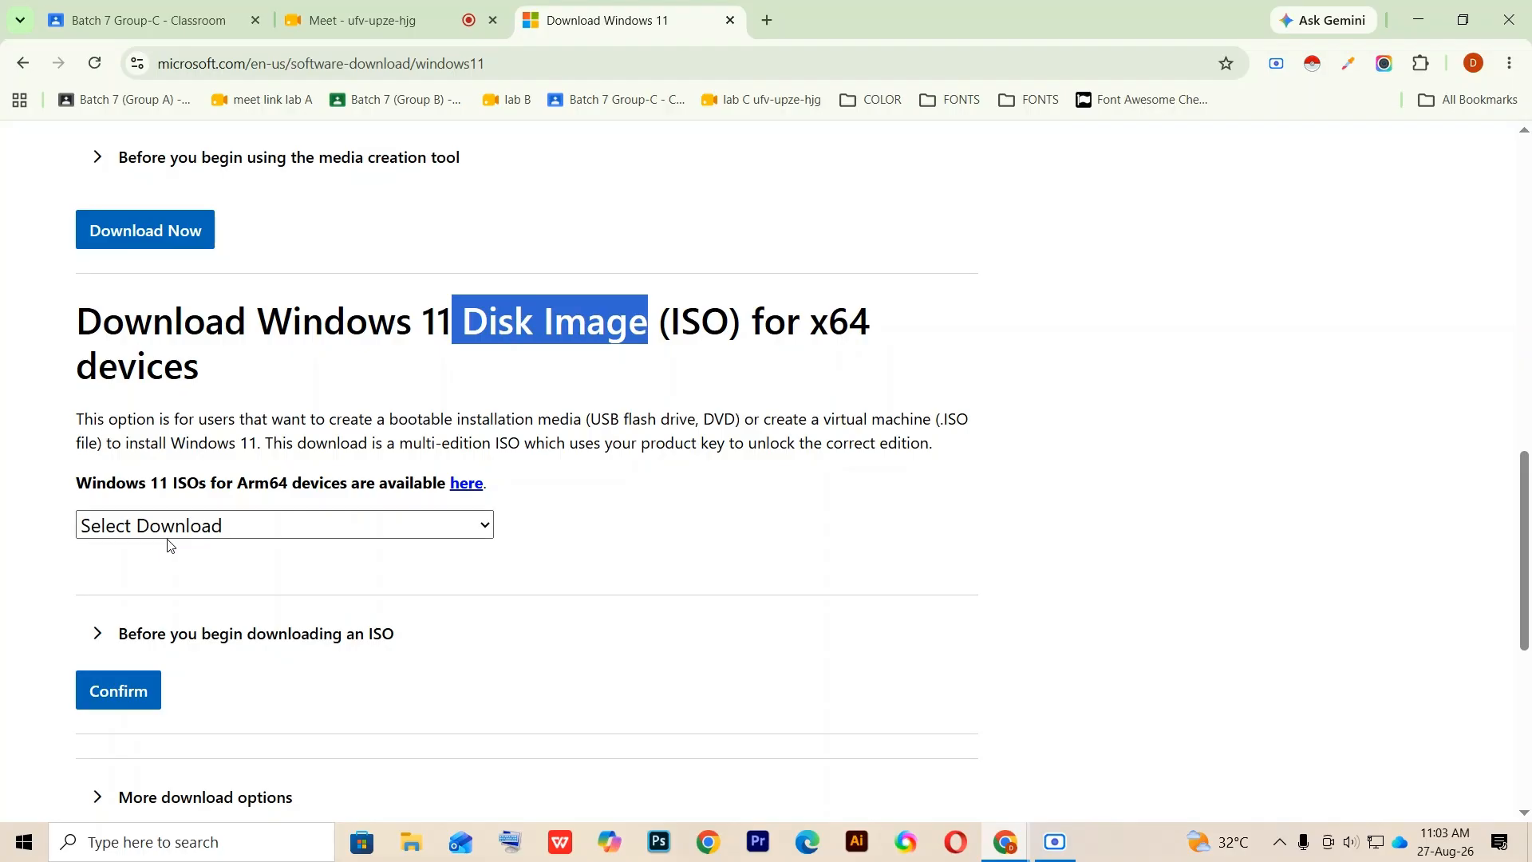
{"action": "left_click", "coordinate": [91, 510]}
{"action": "left_click", "coordinate": [126, 524]}
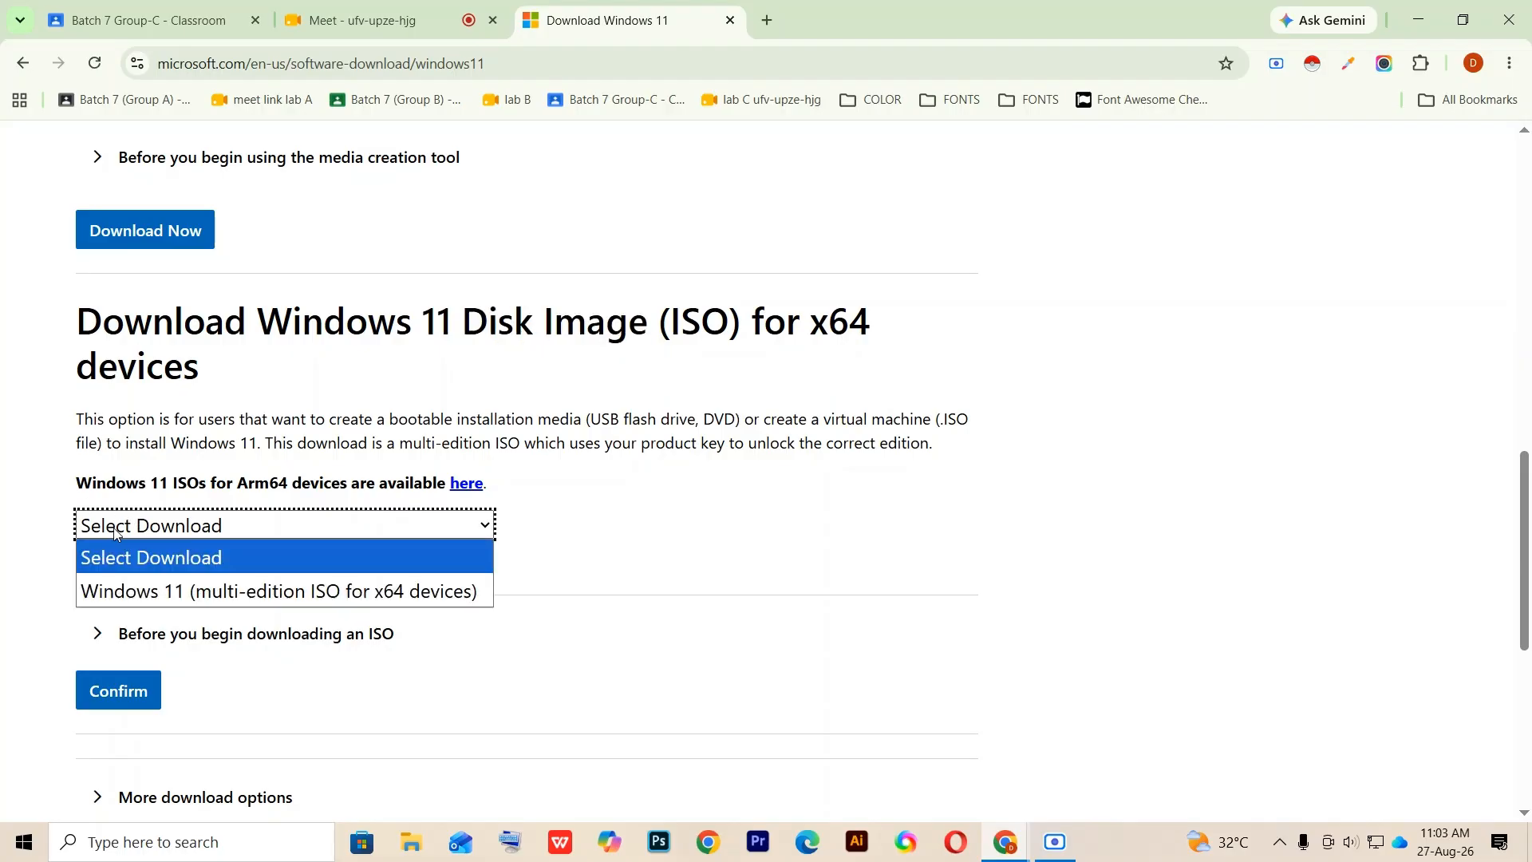
{"action": "left_click", "coordinate": [335, 602]}
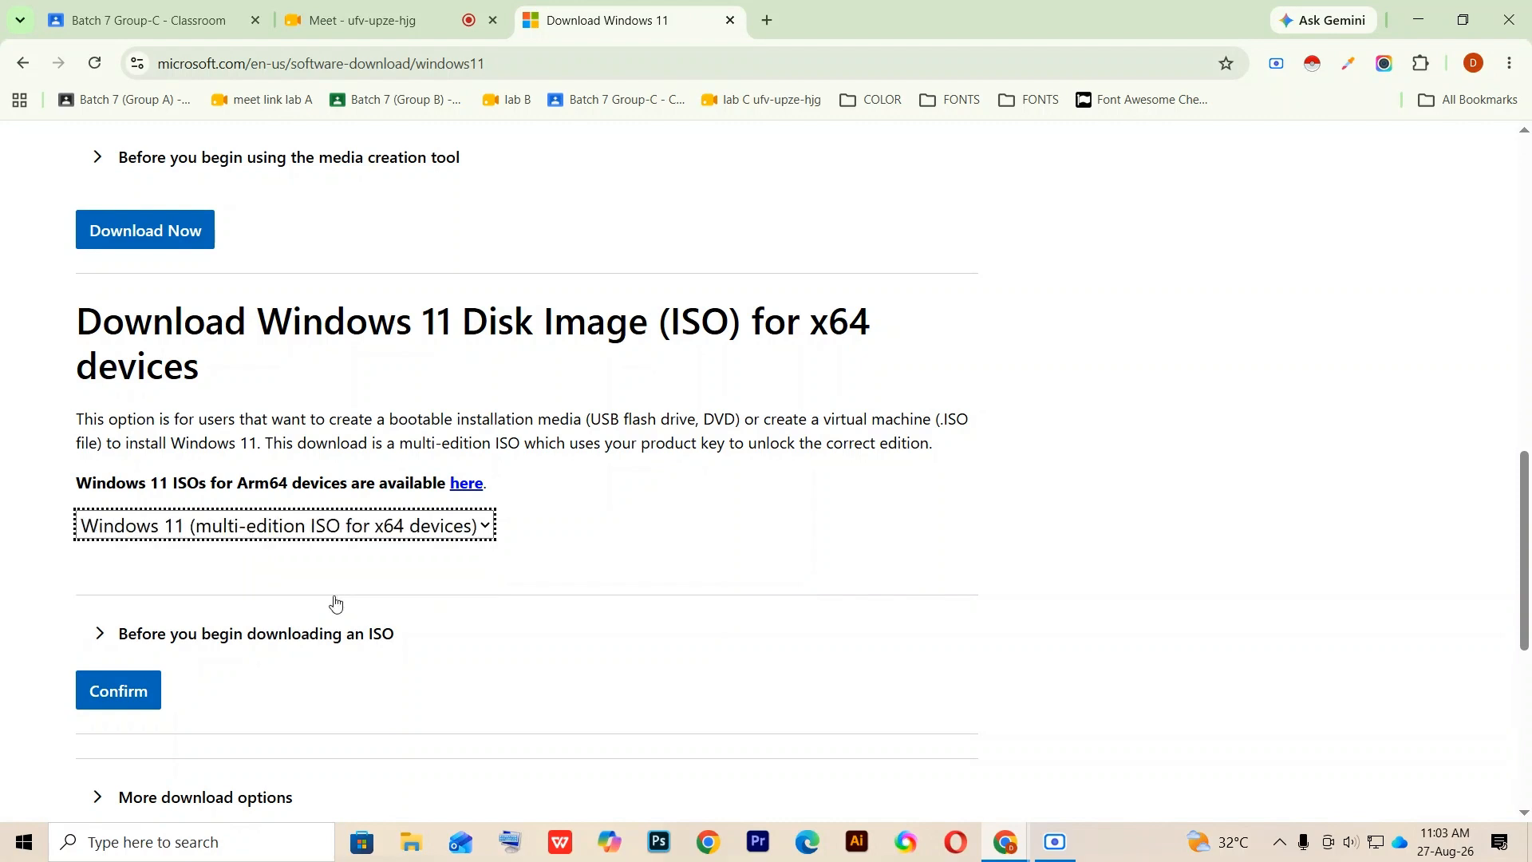
{"action": "left_click", "coordinate": [132, 688]}
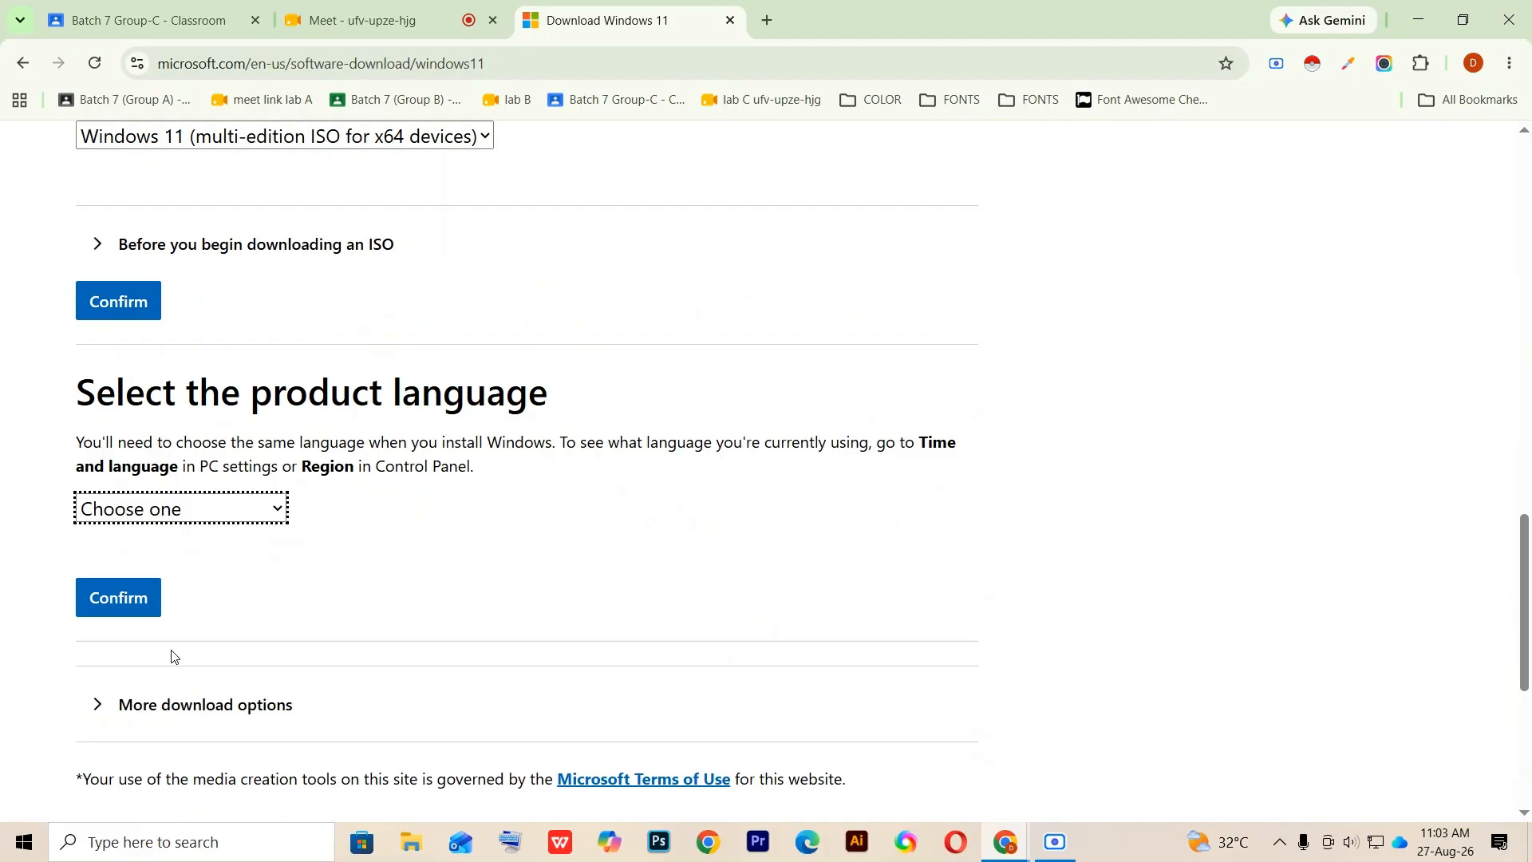
Step: Set the product language to English International and confirm it
{"action": "left_click", "coordinate": [217, 515]}
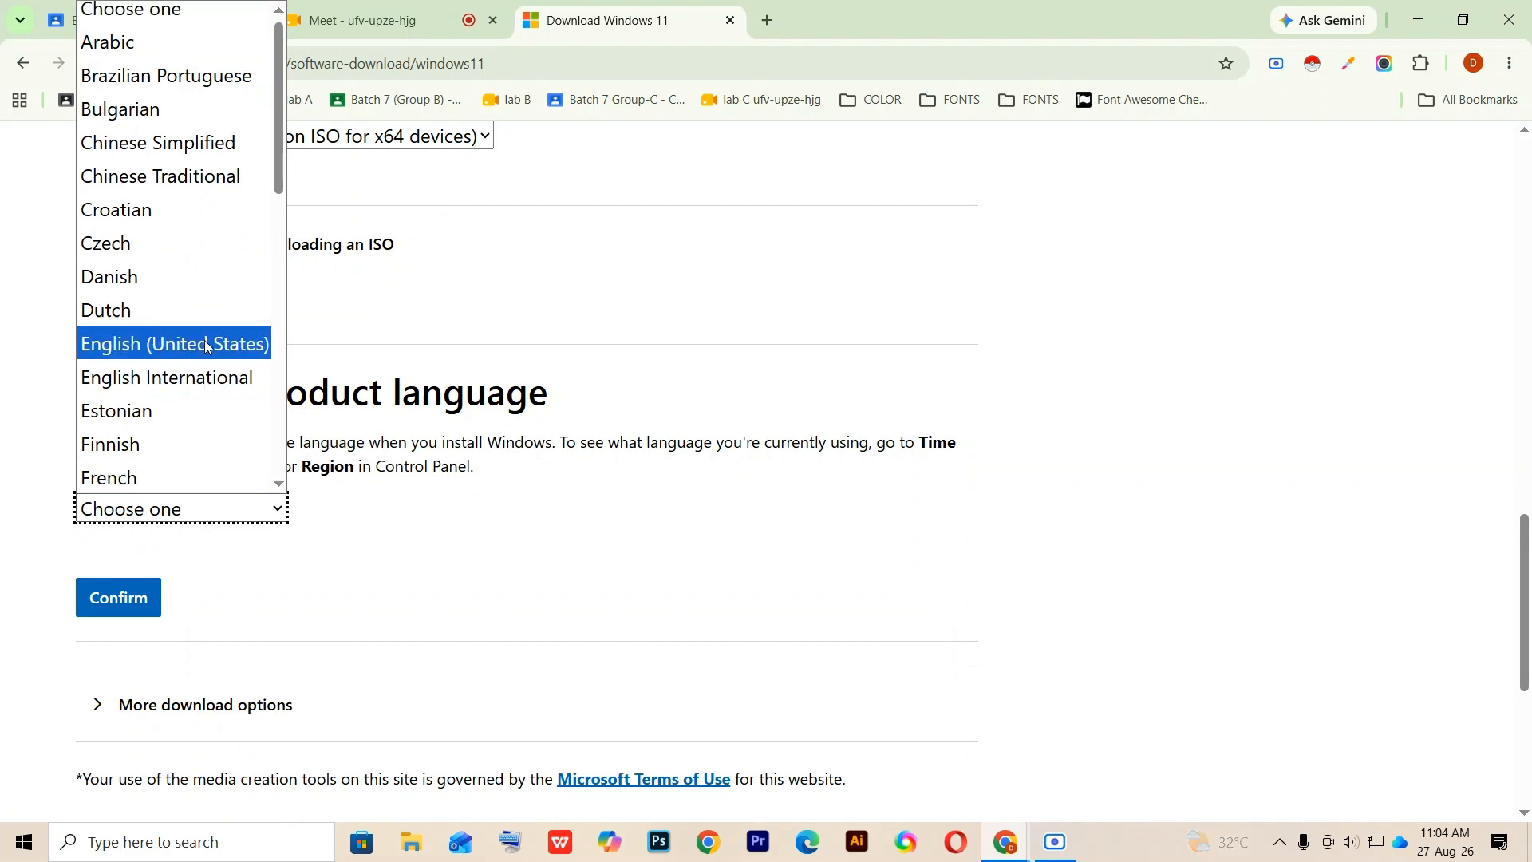
{"action": "scroll", "coordinate": [200, 241], "scroll_direction": "down", "scroll_amount": 2}
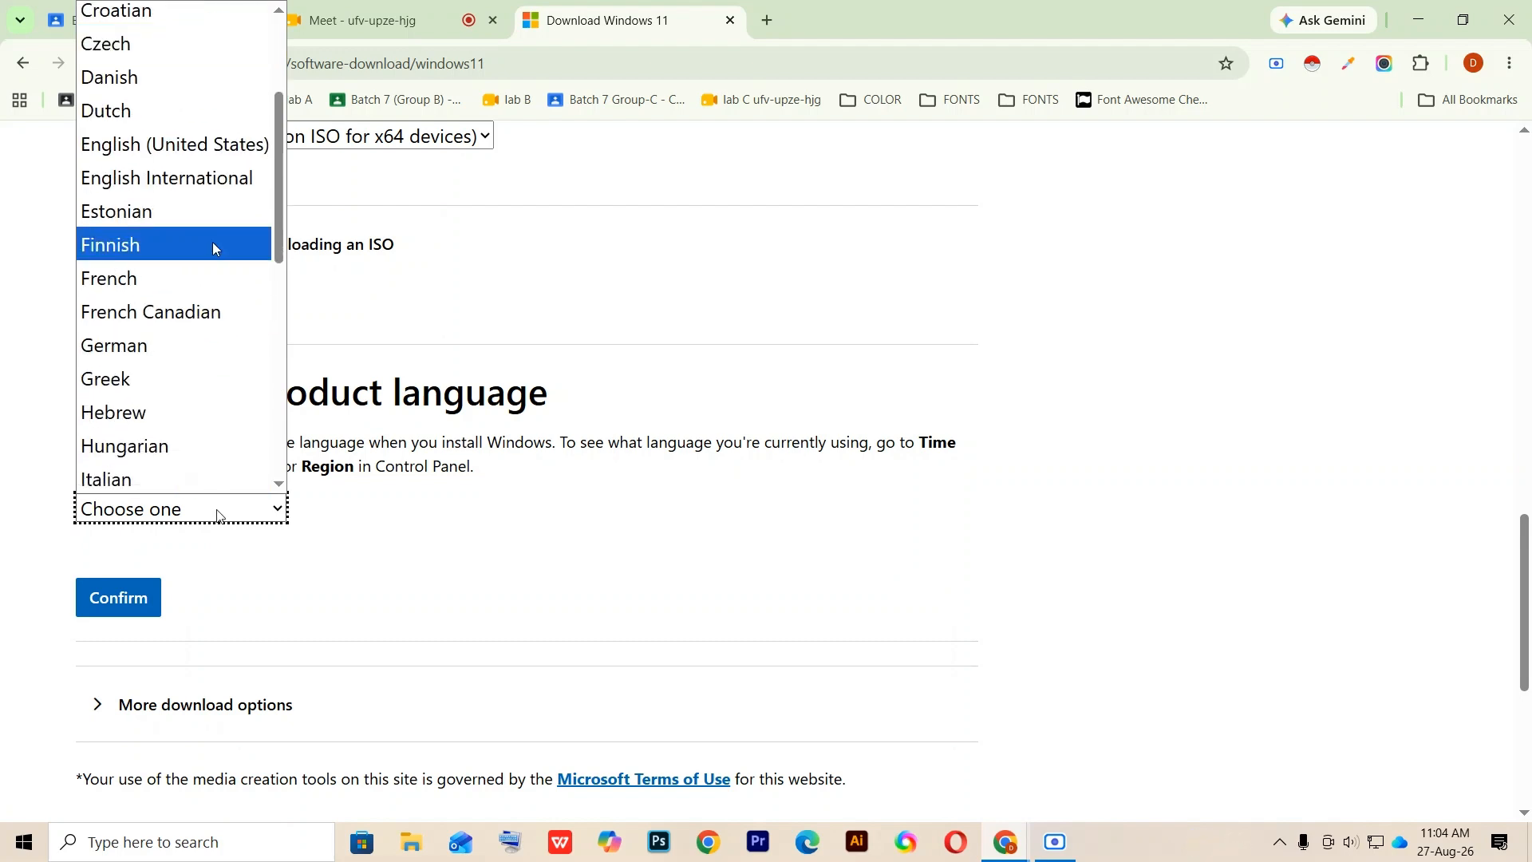
{"action": "left_click", "coordinate": [122, 188]}
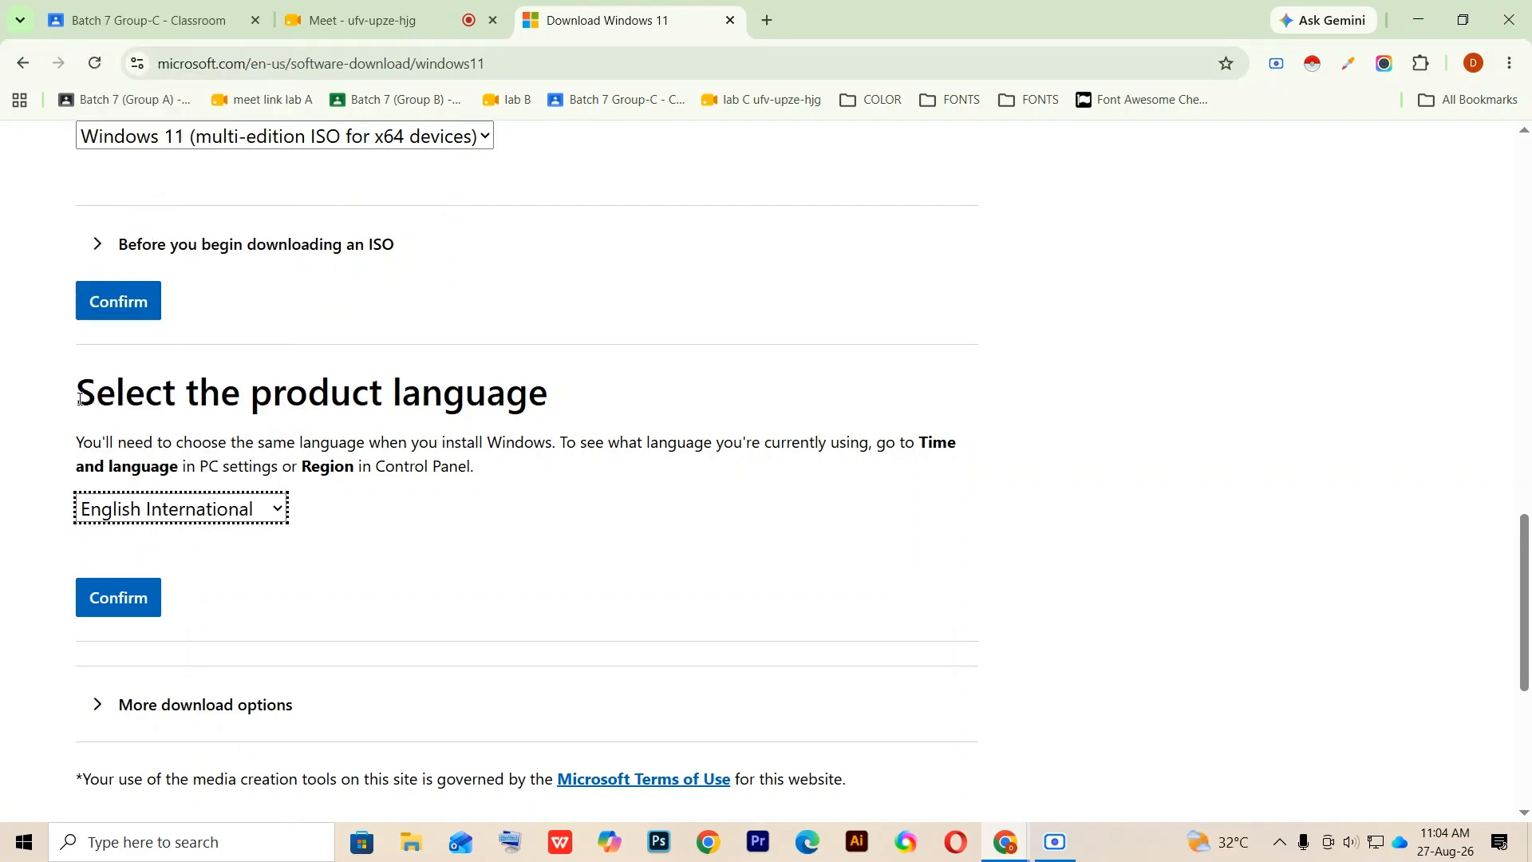
{"action": "left_click_drag", "start_coordinate": [77, 391], "coordinate": [605, 447]}
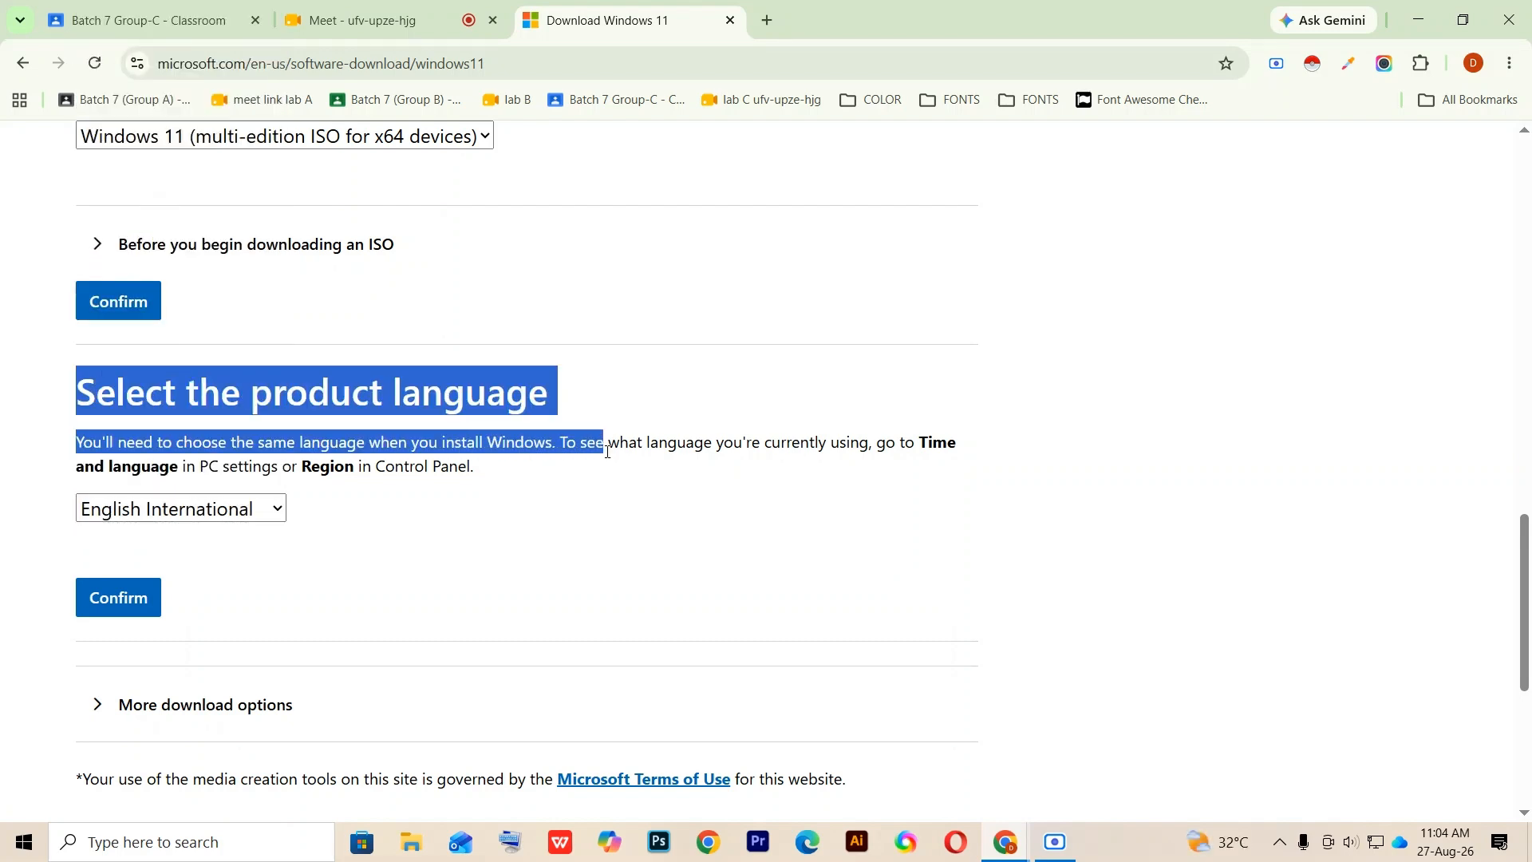
{"action": "left_click", "coordinate": [138, 606]}
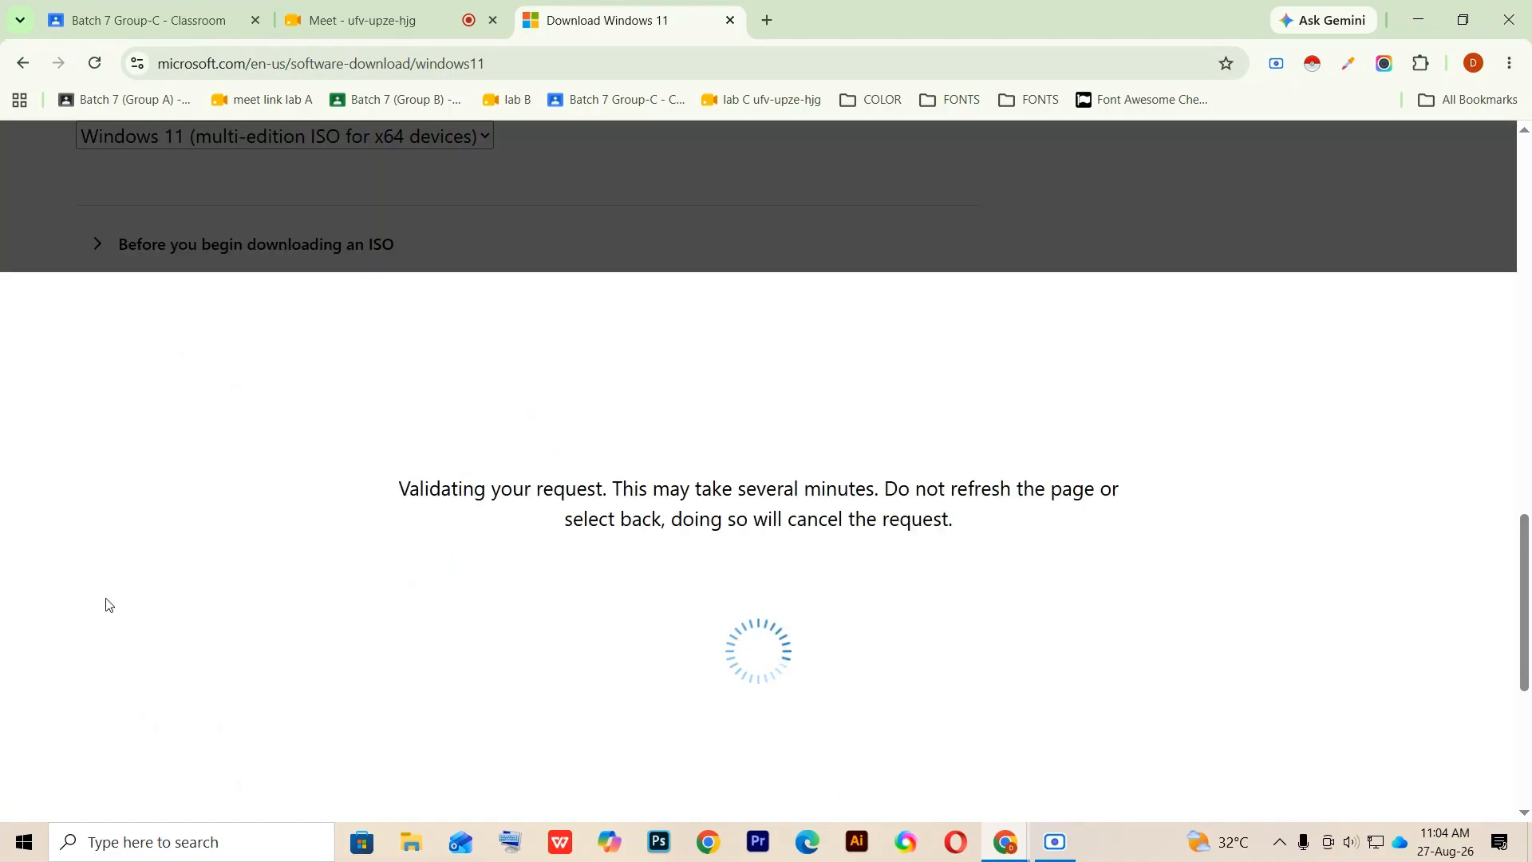
Step: Start the 64-bit download of Windows 11 English International and check its progress in the recent download history
{"action": "scroll", "coordinate": [109, 604], "scroll_direction": "down", "scroll_amount": 1}
{"action": "scroll", "coordinate": [147, 223], "scroll_direction": "up", "scroll_amount": 1}
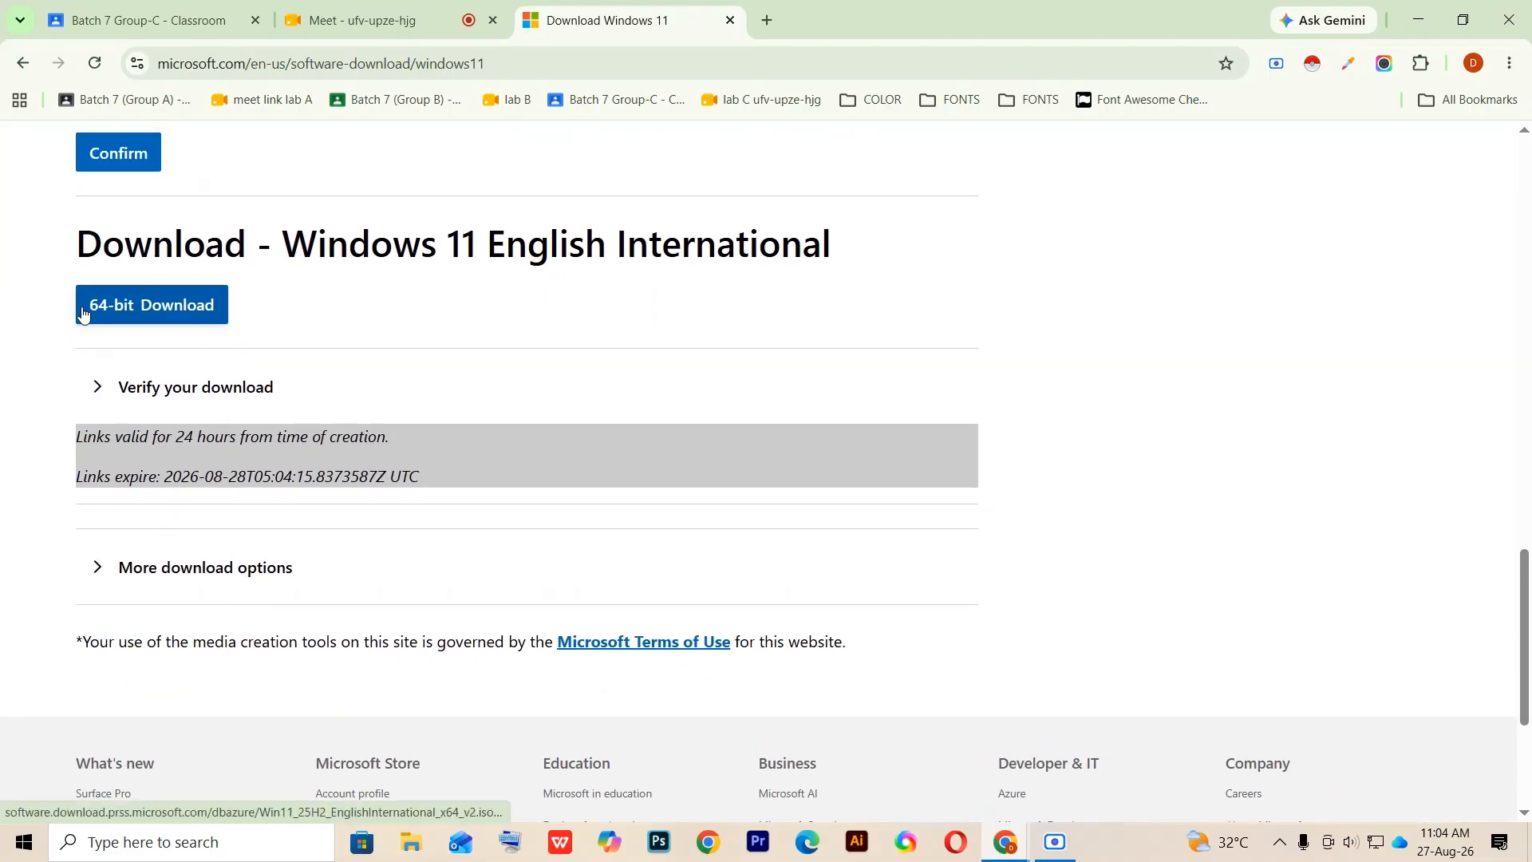
{"action": "scroll", "coordinate": [86, 317], "scroll_direction": "down", "scroll_amount": 1}
{"action": "scroll", "coordinate": [85, 317], "scroll_direction": "up", "scroll_amount": 3}
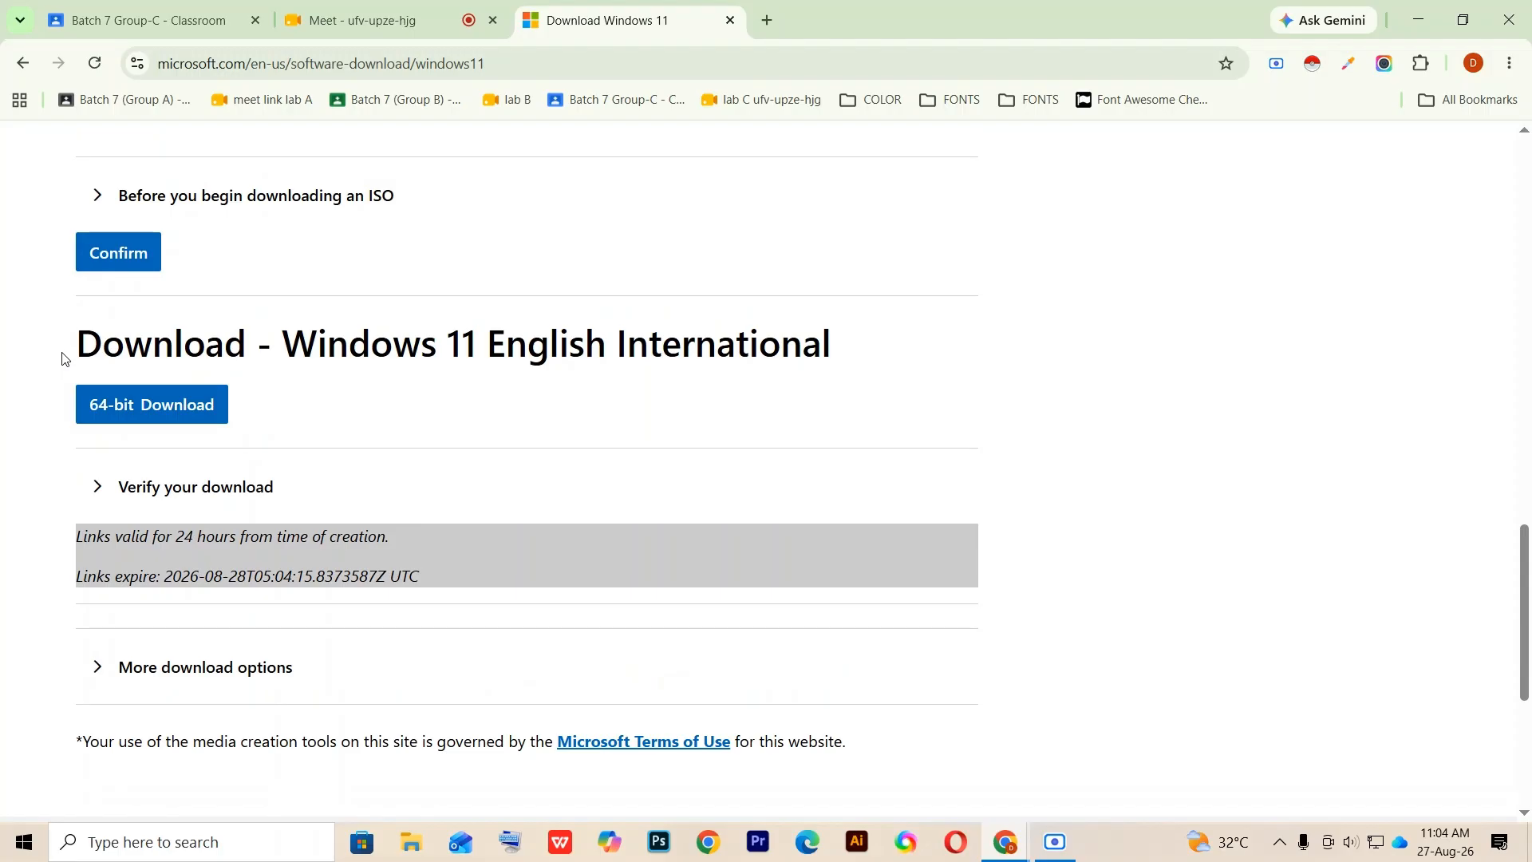
{"action": "left_click_drag", "start_coordinate": [64, 353], "coordinate": [636, 349]}
{"action": "left_click", "coordinate": [345, 382]}
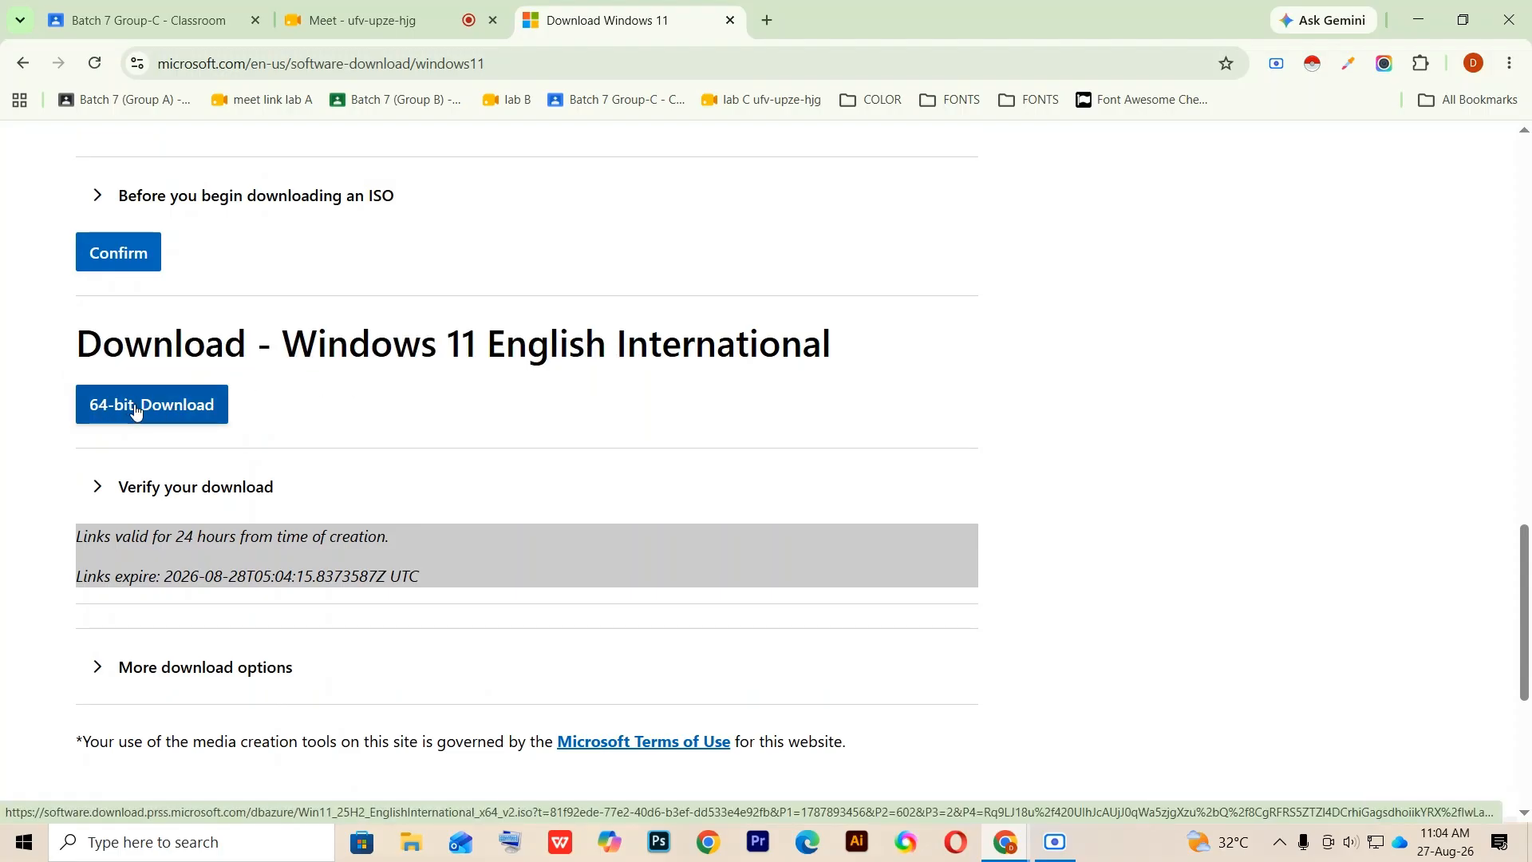
{"action": "left_click", "coordinate": [136, 408]}
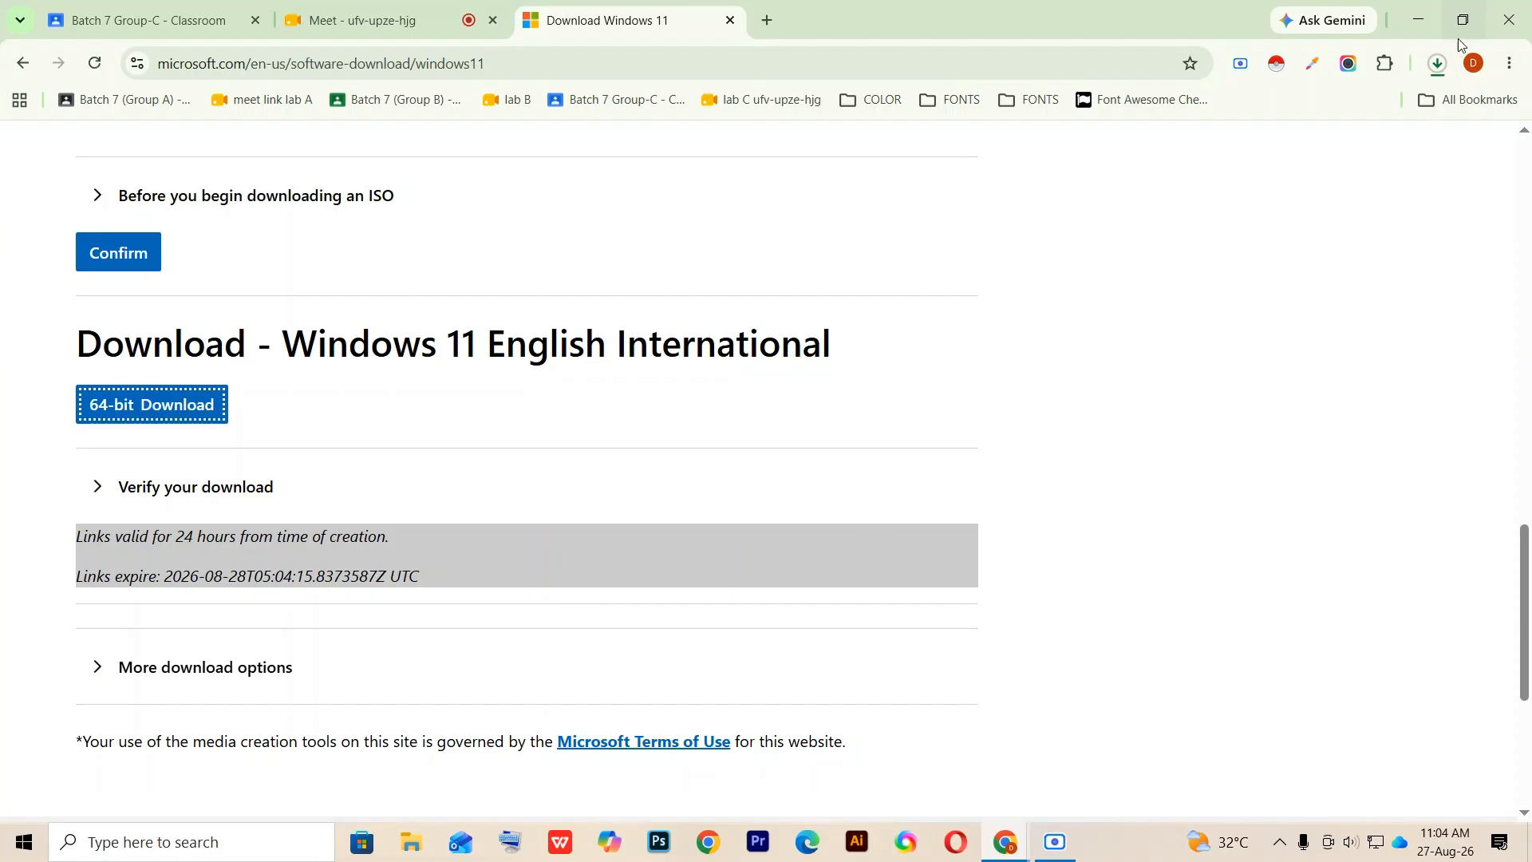
{"action": "left_click", "coordinate": [1437, 63]}
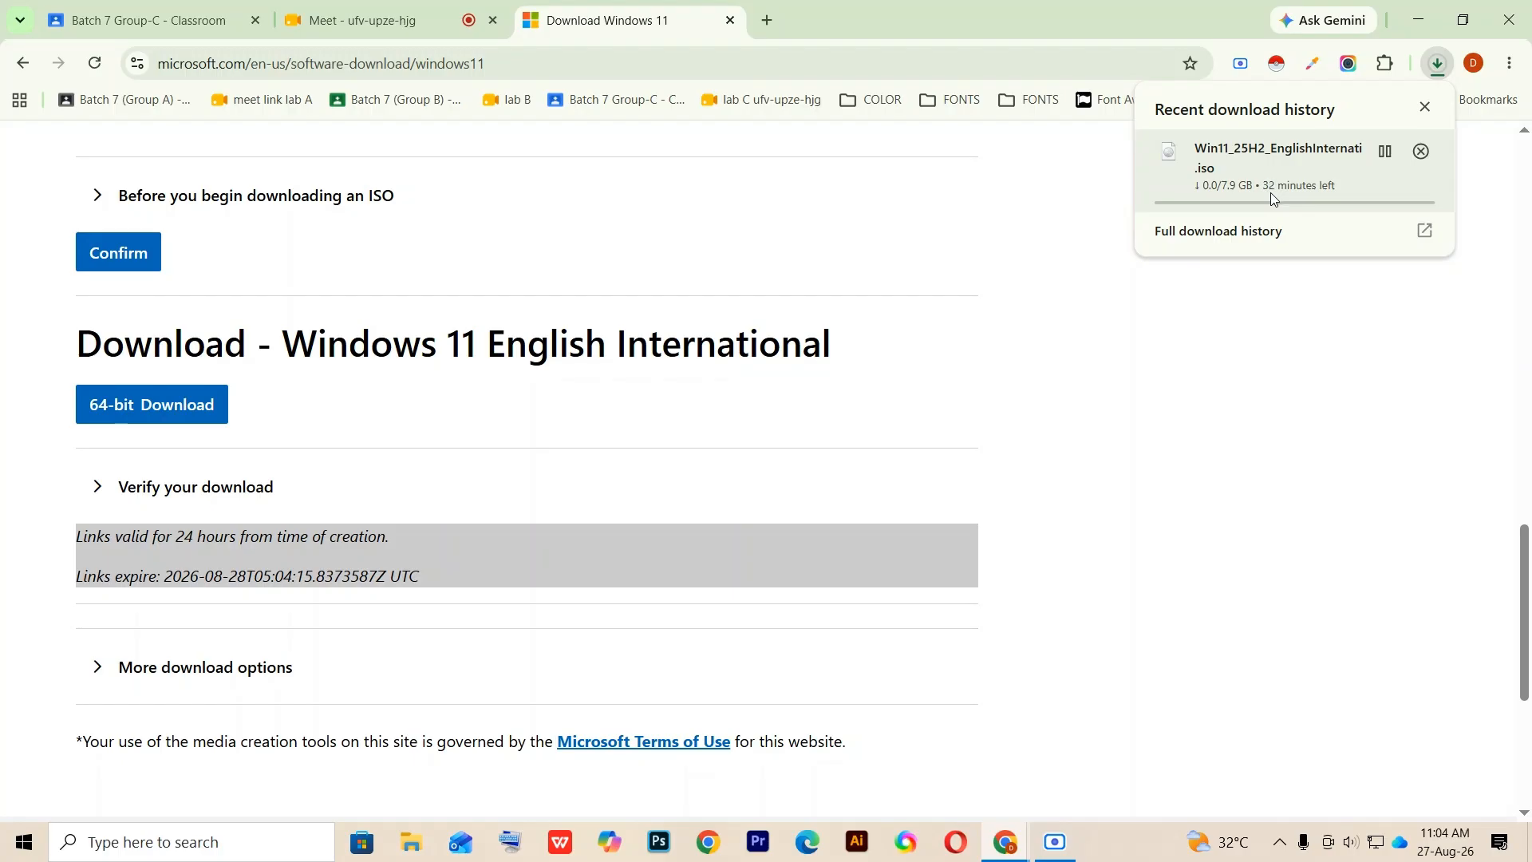
{"action": "left_click", "coordinate": [476, 284]}
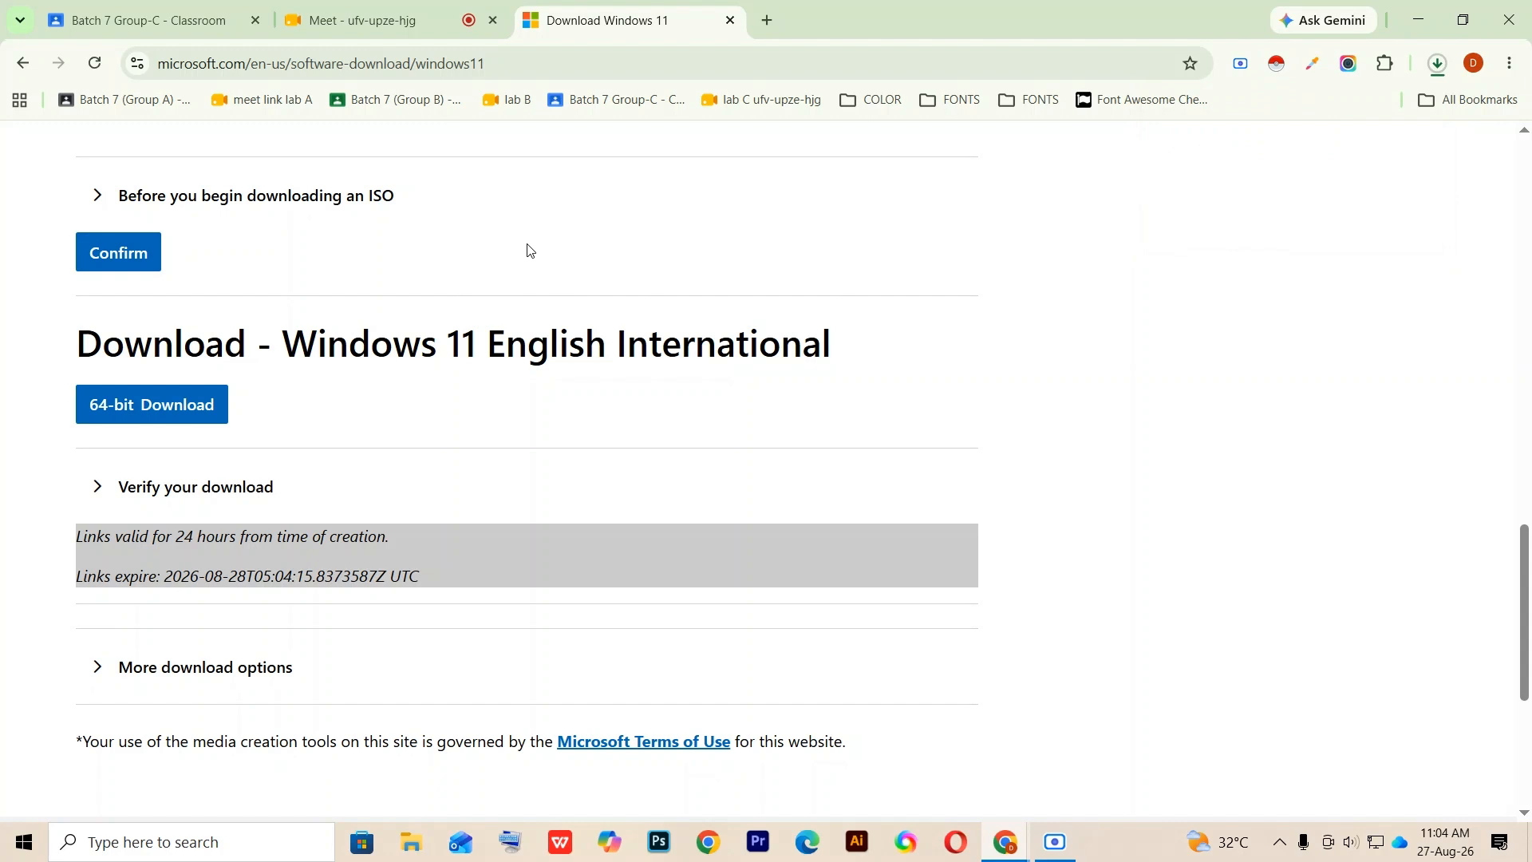
Step: Search for "windows 10 iso file download" in a new tab and open Microsoft's Windows 10 Disc Image (ISO File) result
{"action": "left_click", "coordinate": [766, 21]}
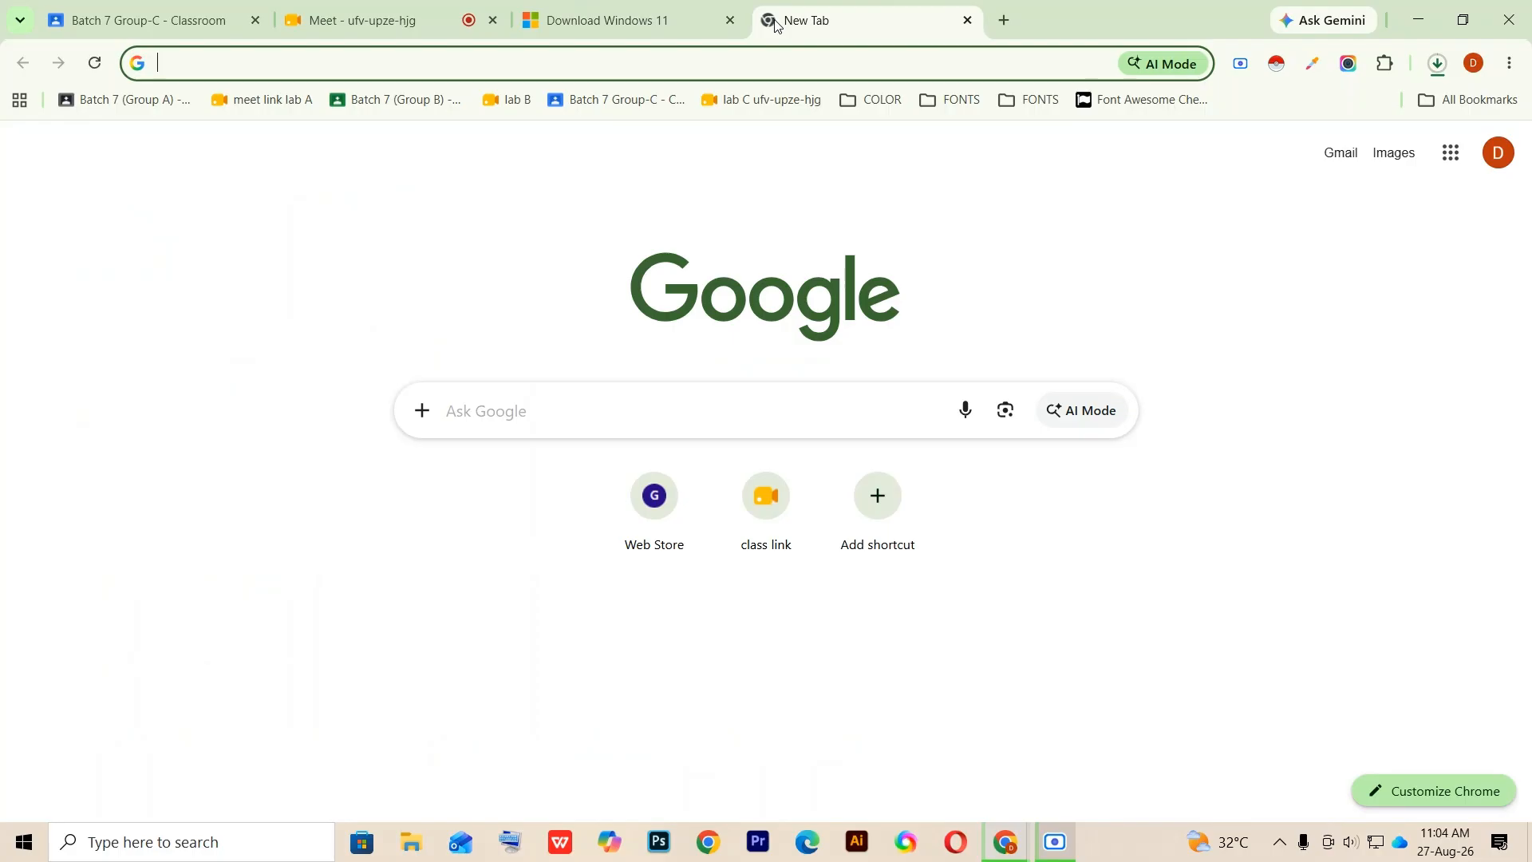
{"action": "type", "text": "win"}
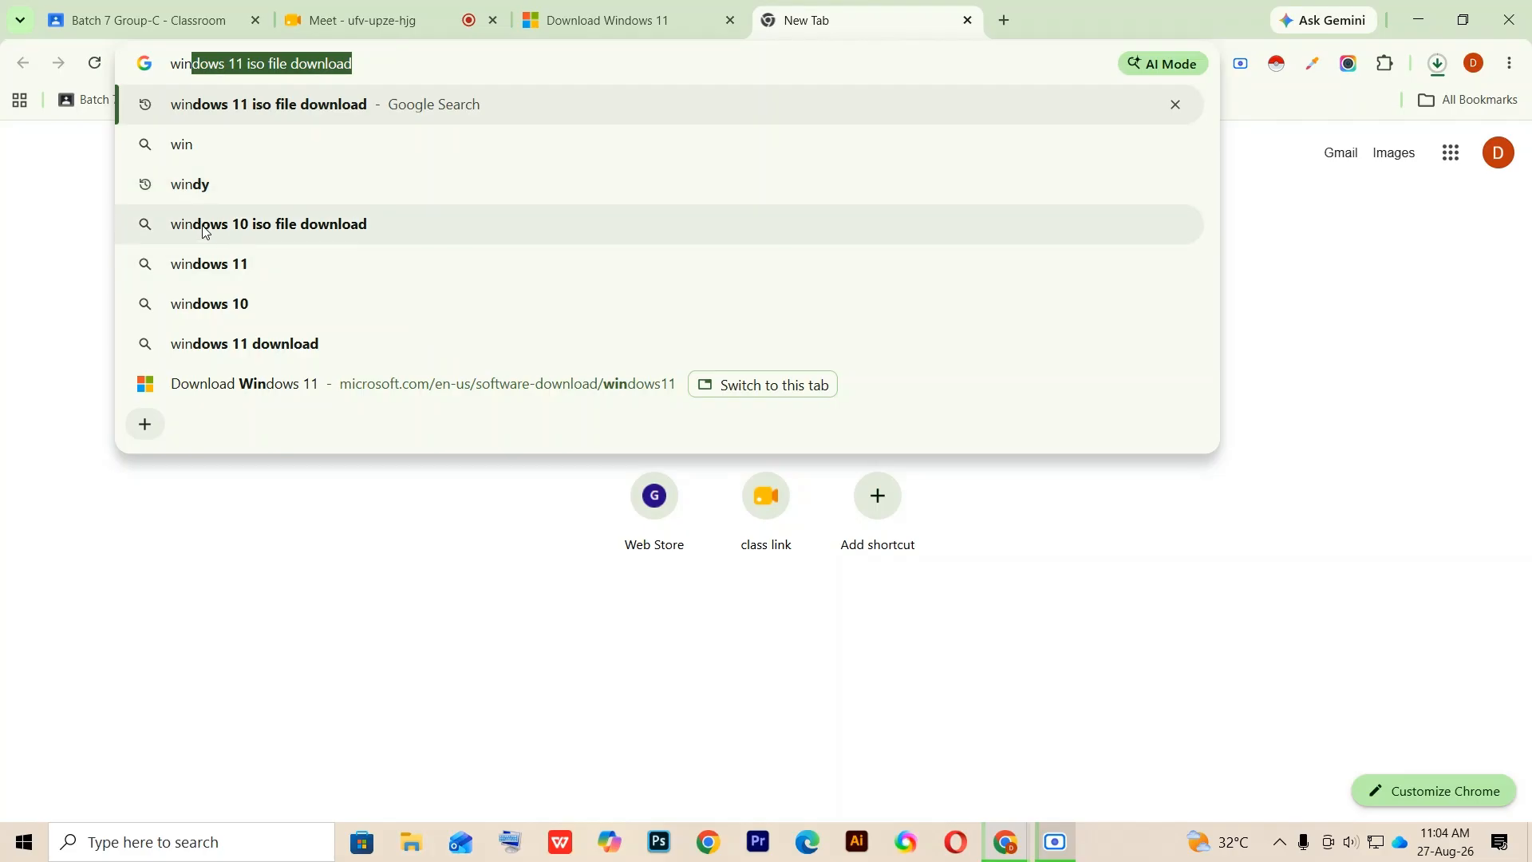
{"action": "left_click", "coordinate": [315, 228]}
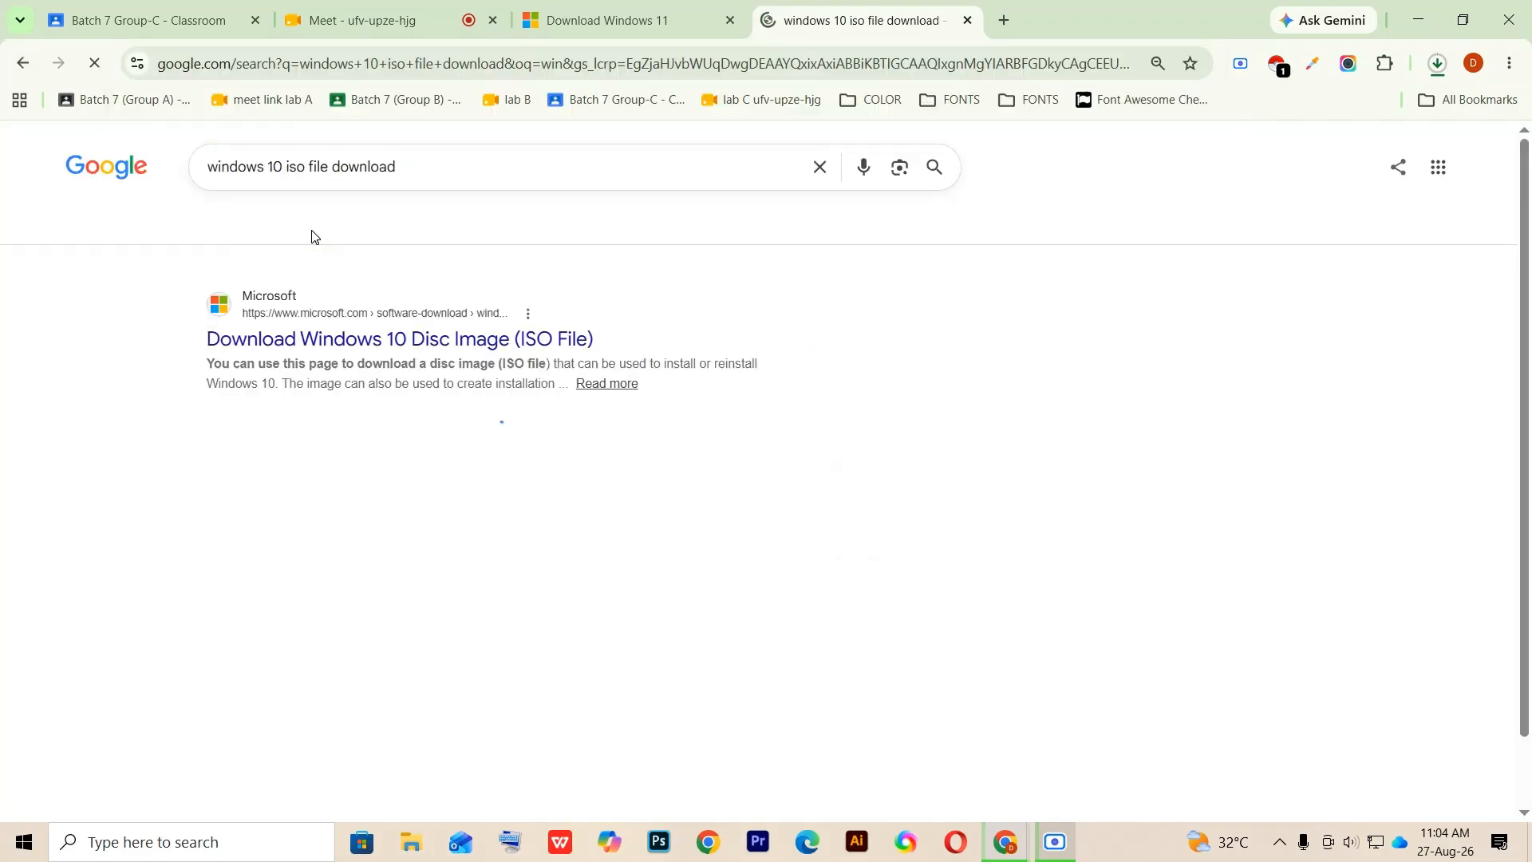
{"action": "left_click", "coordinate": [266, 343]}
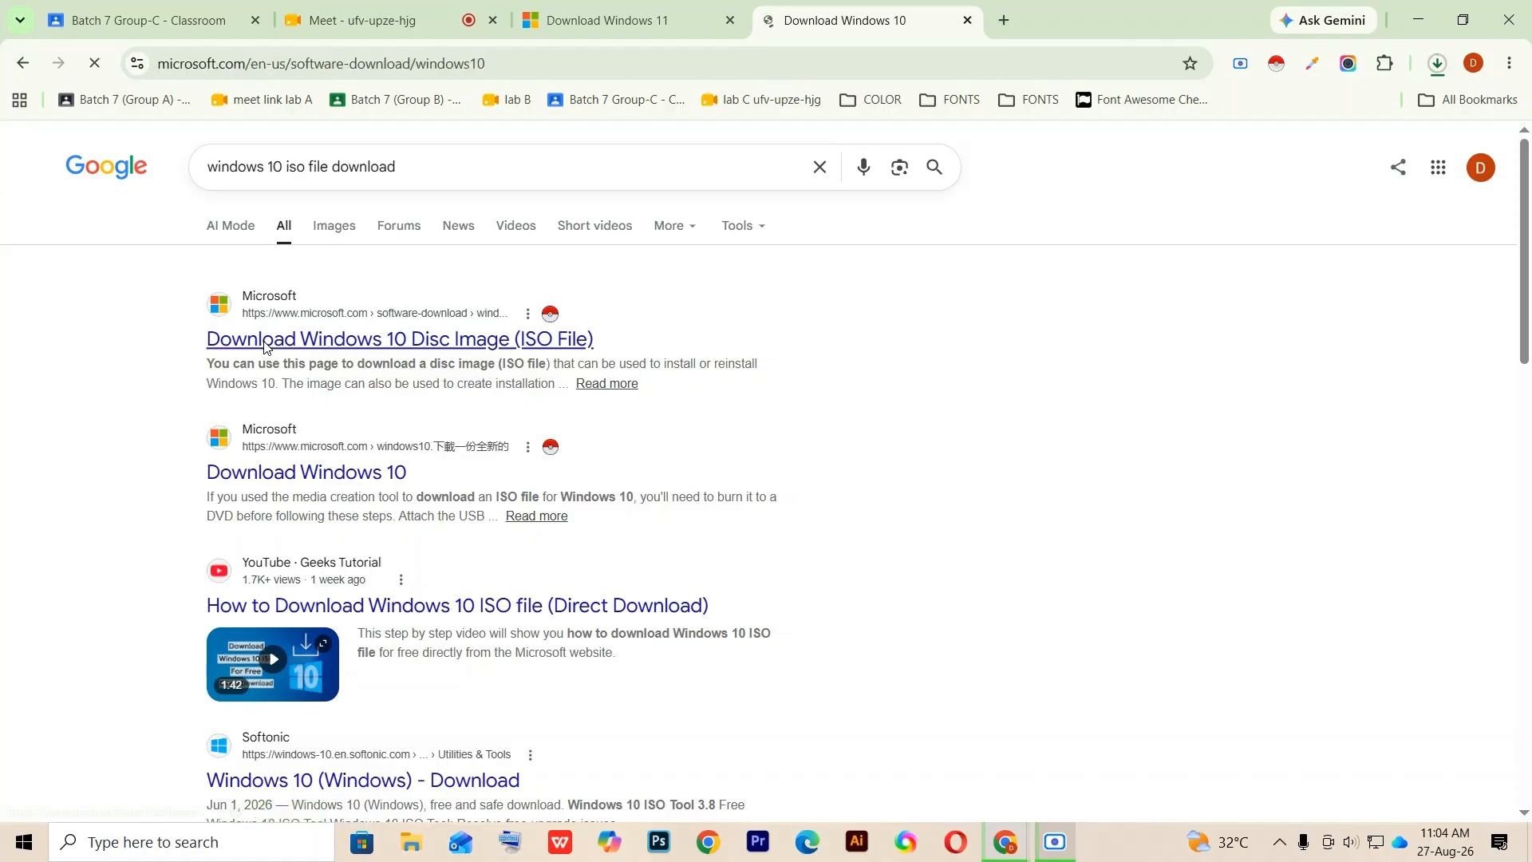
Step: Examine the Download Windows 10 page for the available download options, including any direct ISO download
{"action": "scroll", "coordinate": [544, 336], "scroll_direction": "down", "scroll_amount": 1}
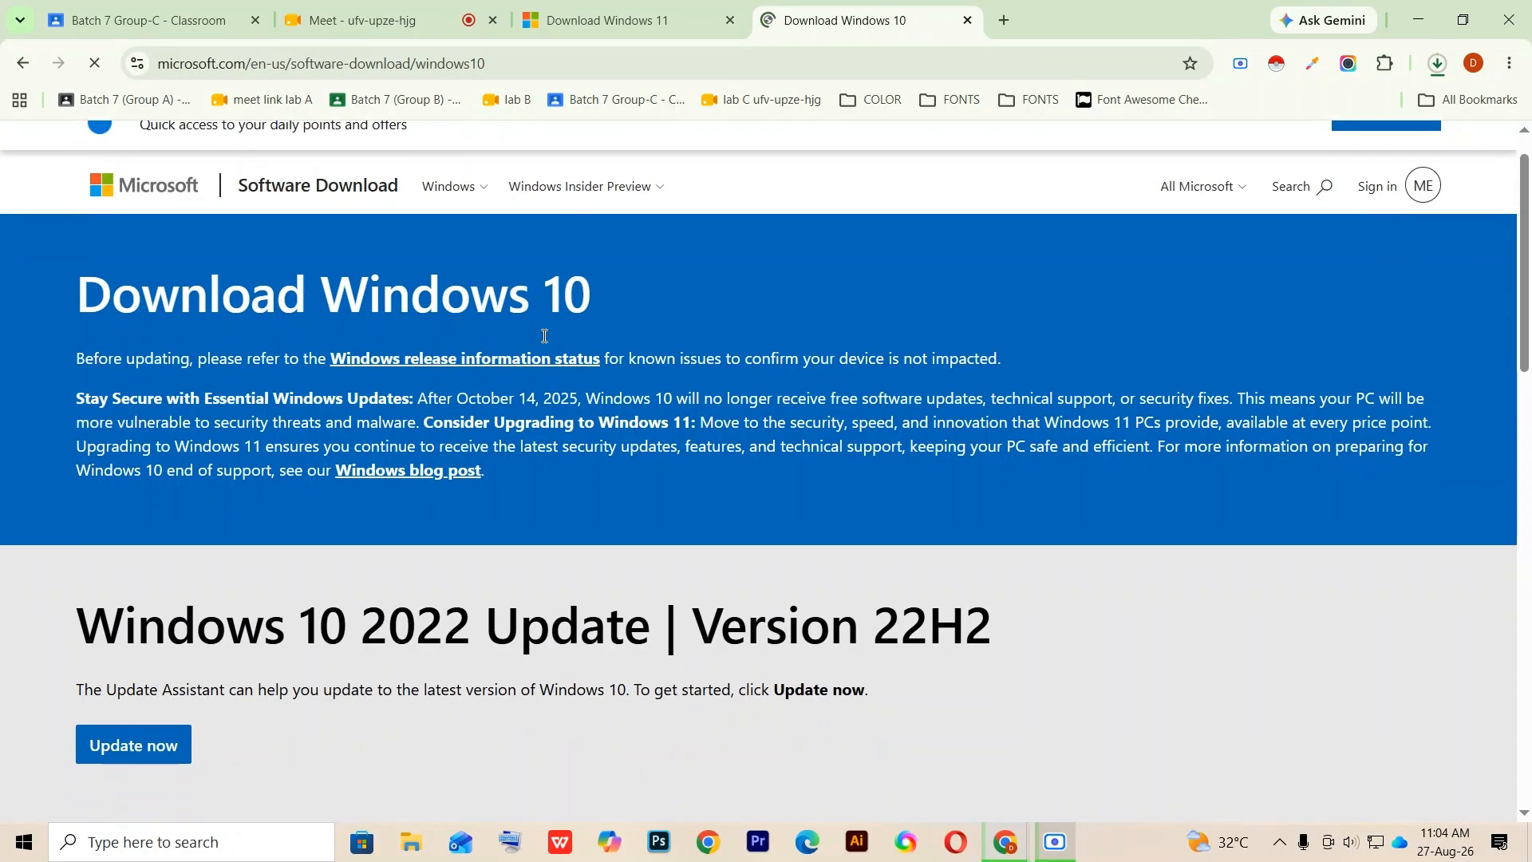
{"action": "scroll", "coordinate": [545, 336], "scroll_direction": "down", "scroll_amount": 7}
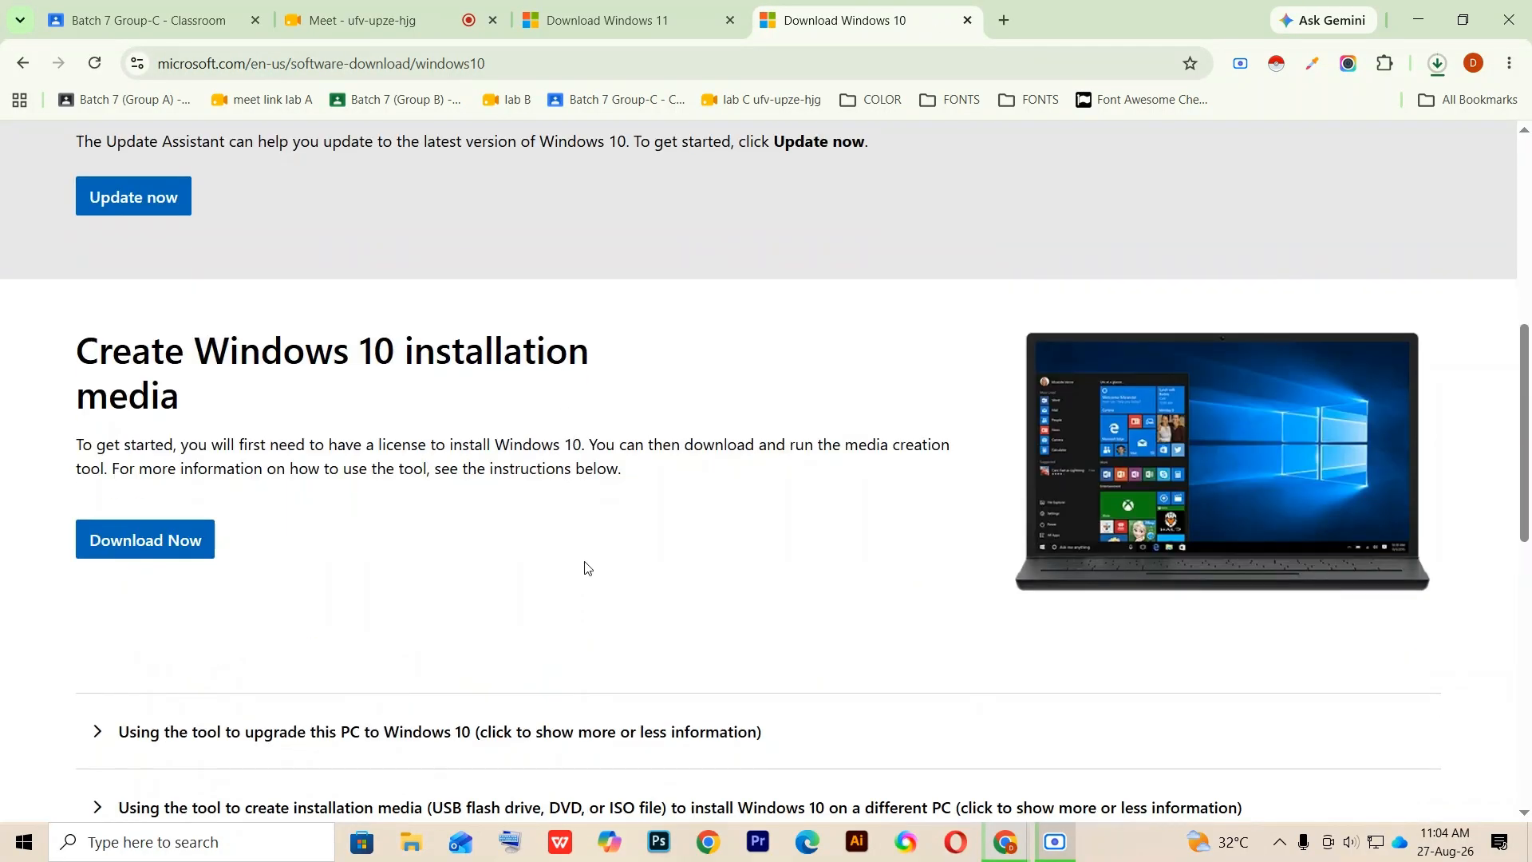
{"action": "scroll", "coordinate": [588, 568], "scroll_direction": "up", "scroll_amount": 1}
{"action": "scroll", "coordinate": [566, 571], "scroll_direction": "down", "scroll_amount": 3}
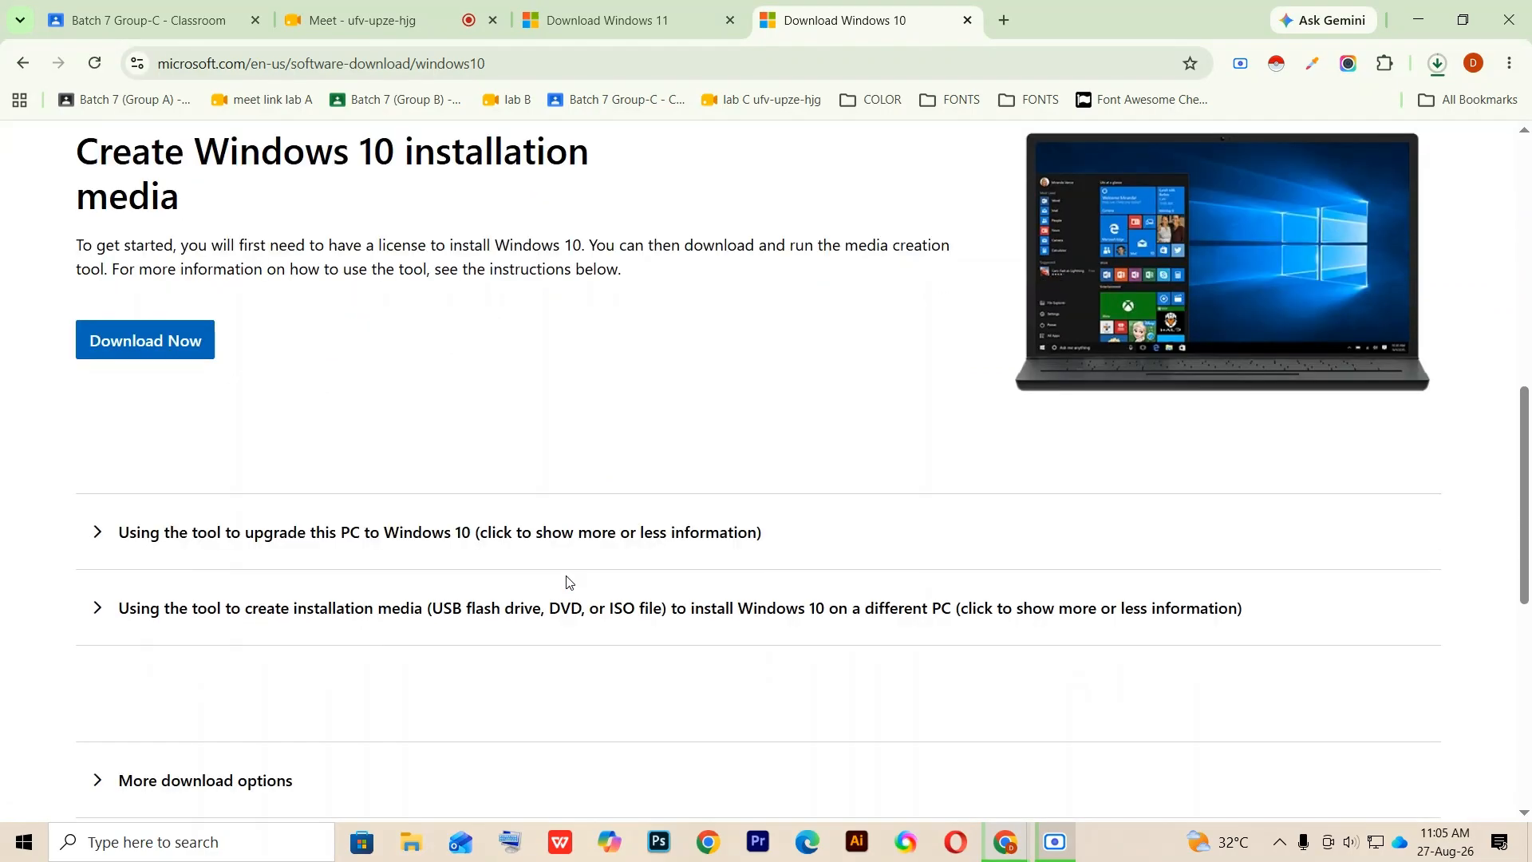
{"action": "scroll", "coordinate": [566, 581], "scroll_direction": "down", "scroll_amount": 4}
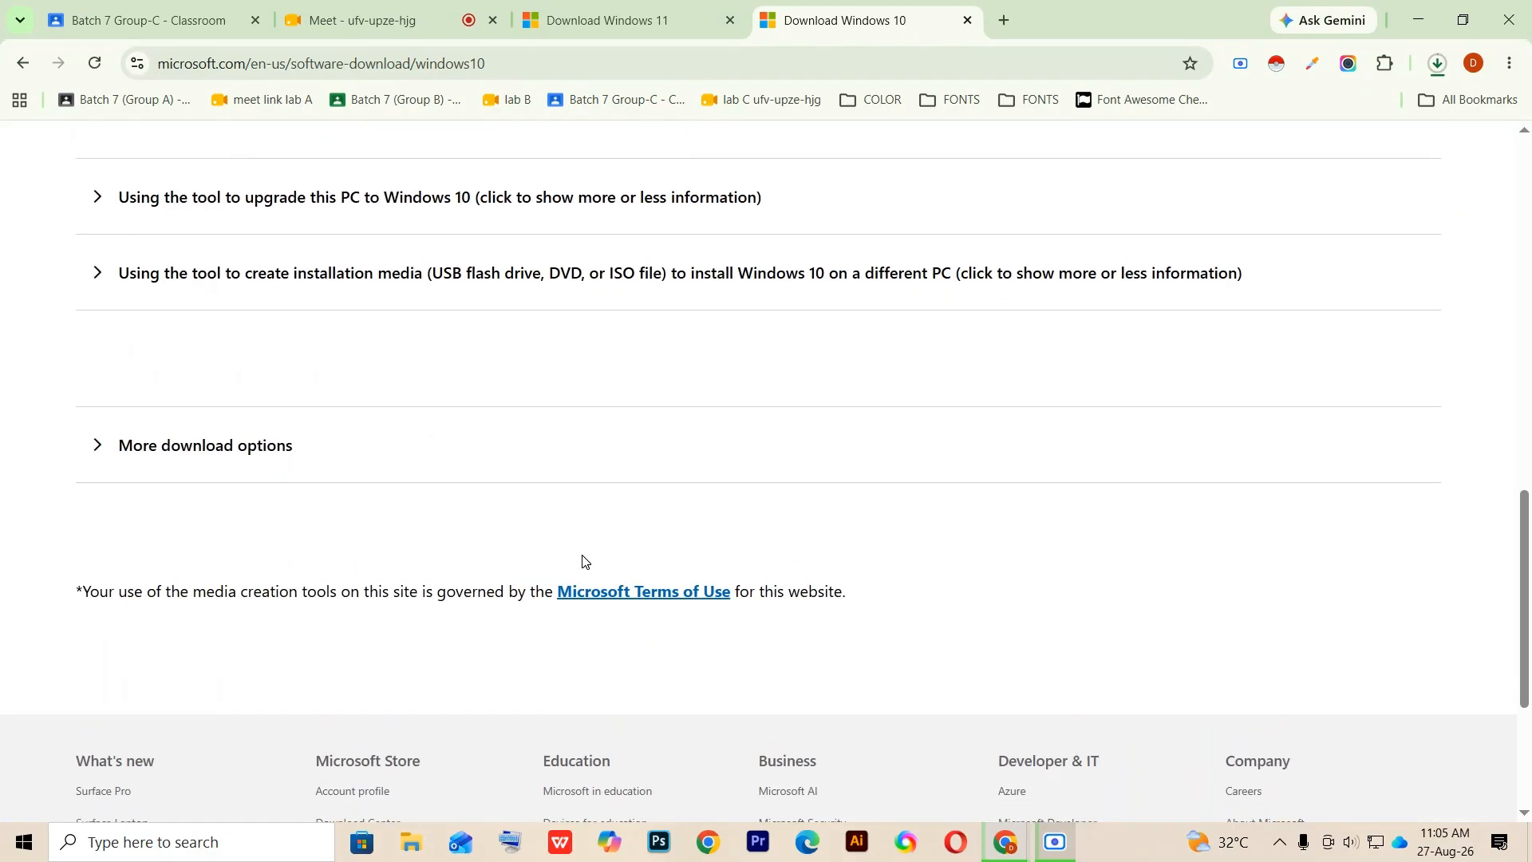
{"action": "scroll", "coordinate": [582, 561], "scroll_direction": "up", "scroll_amount": 2}
{"action": "scroll", "coordinate": [554, 578], "scroll_direction": "down", "scroll_amount": 1}
{"action": "scroll", "coordinate": [376, 547], "scroll_direction": "up", "scroll_amount": 2}
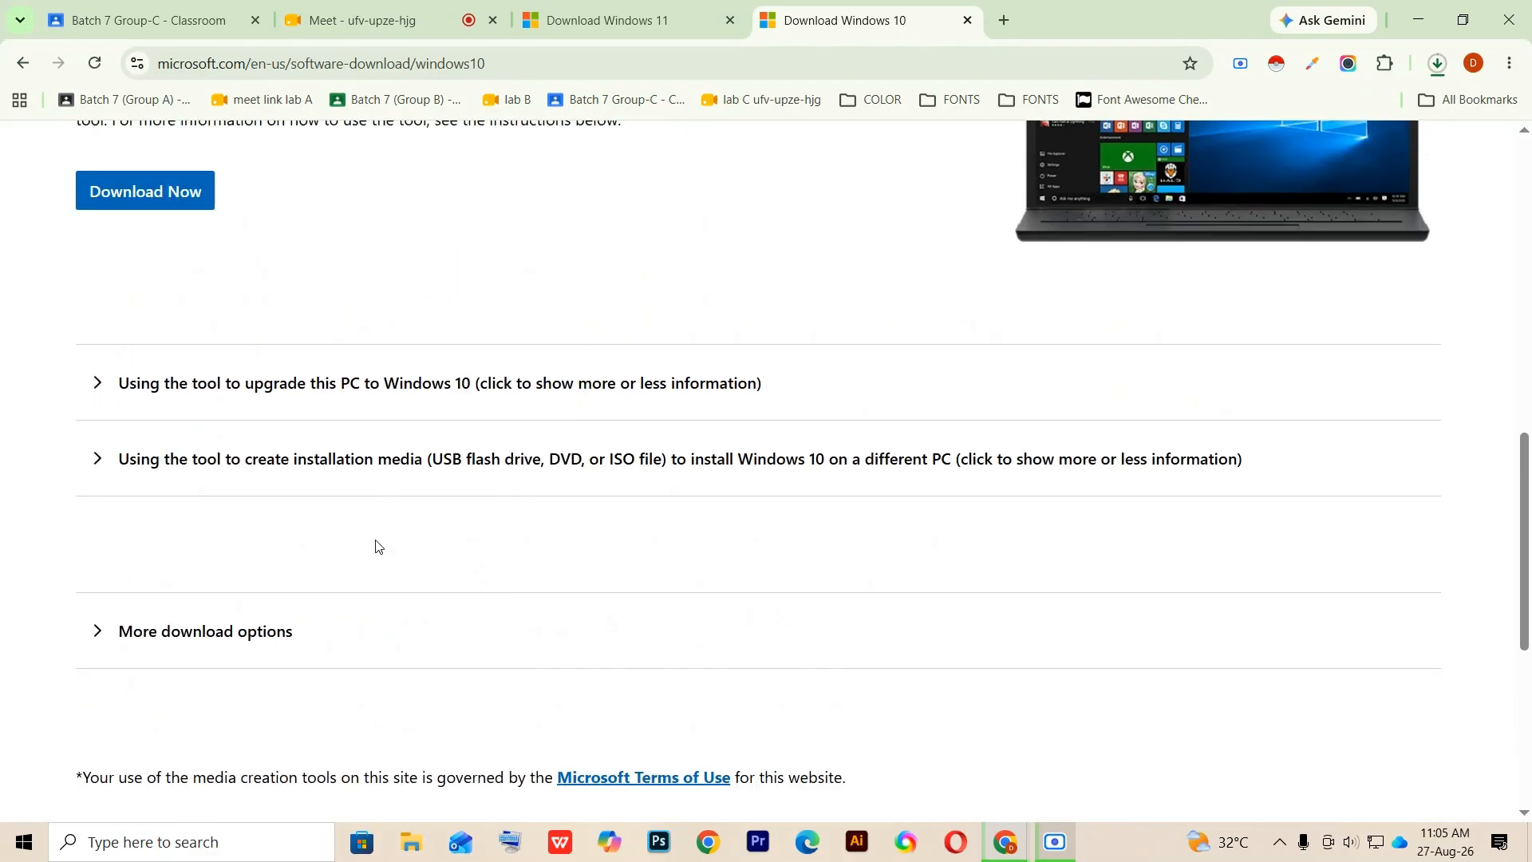
{"action": "scroll", "coordinate": [379, 546], "scroll_direction": "up", "scroll_amount": 5}
{"action": "scroll", "coordinate": [377, 545], "scroll_direction": "up", "scroll_amount": 4}
{"action": "scroll", "coordinate": [377, 540], "scroll_direction": "down", "scroll_amount": 5}
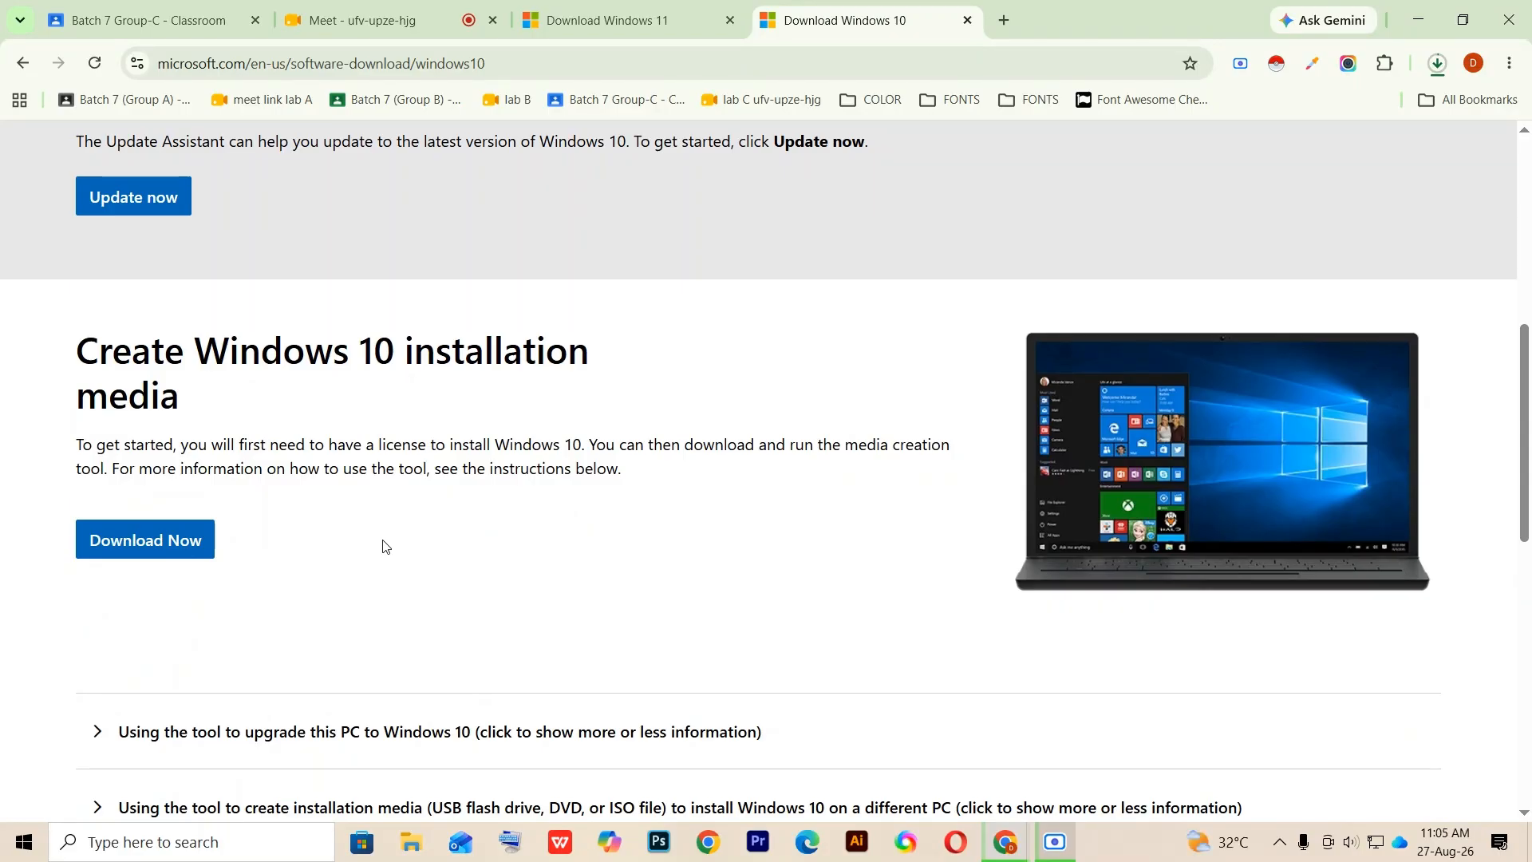
Step: Inspect the Download Windows 10 page with the developer tools and turn on device emulation for it
{"action": "right_click", "coordinate": [629, 547]}
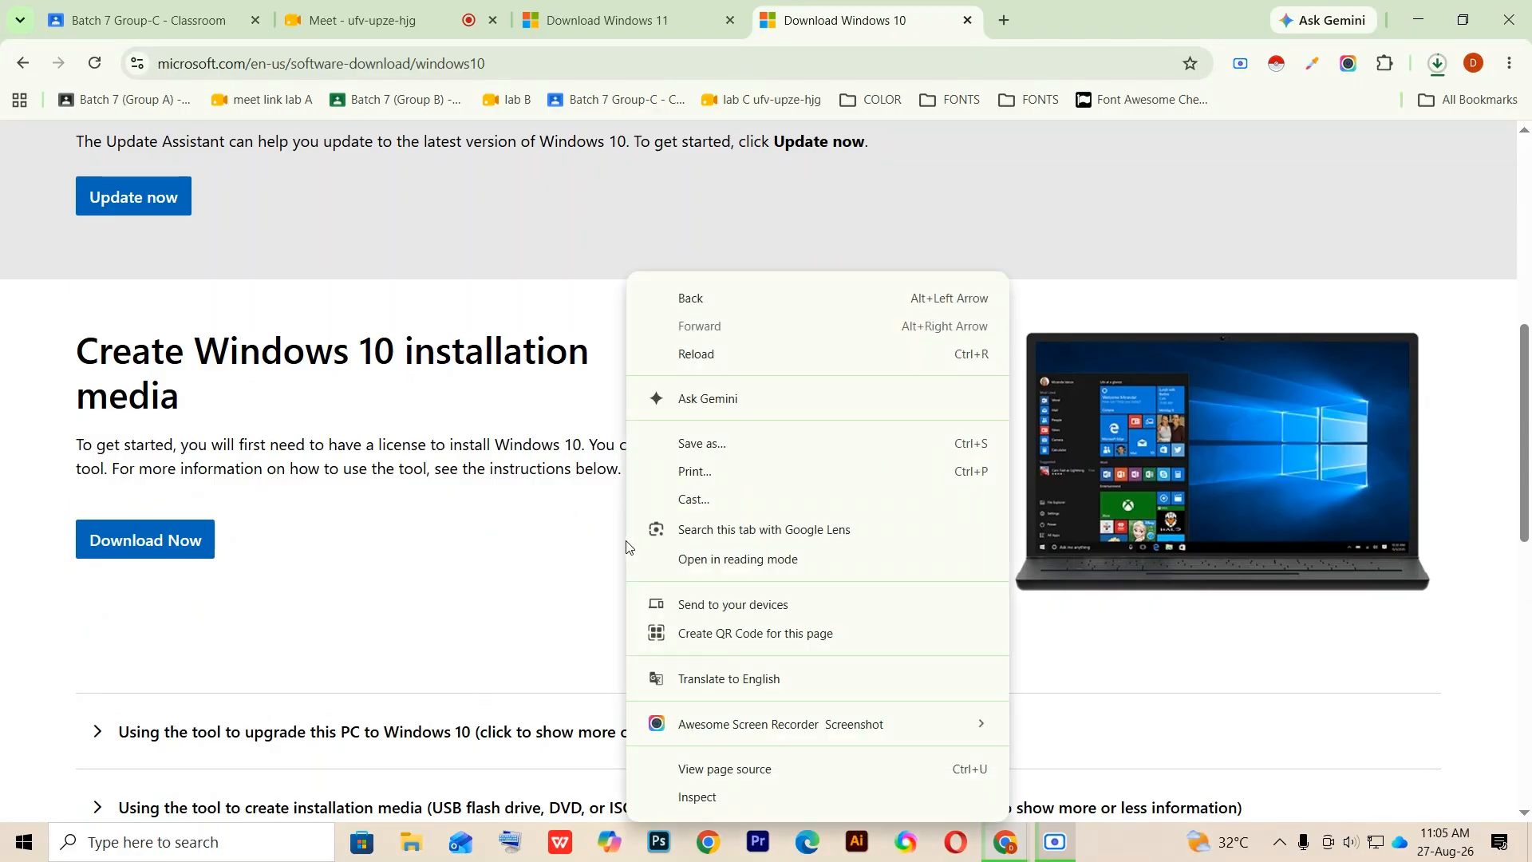
{"action": "left_click", "coordinate": [707, 808]}
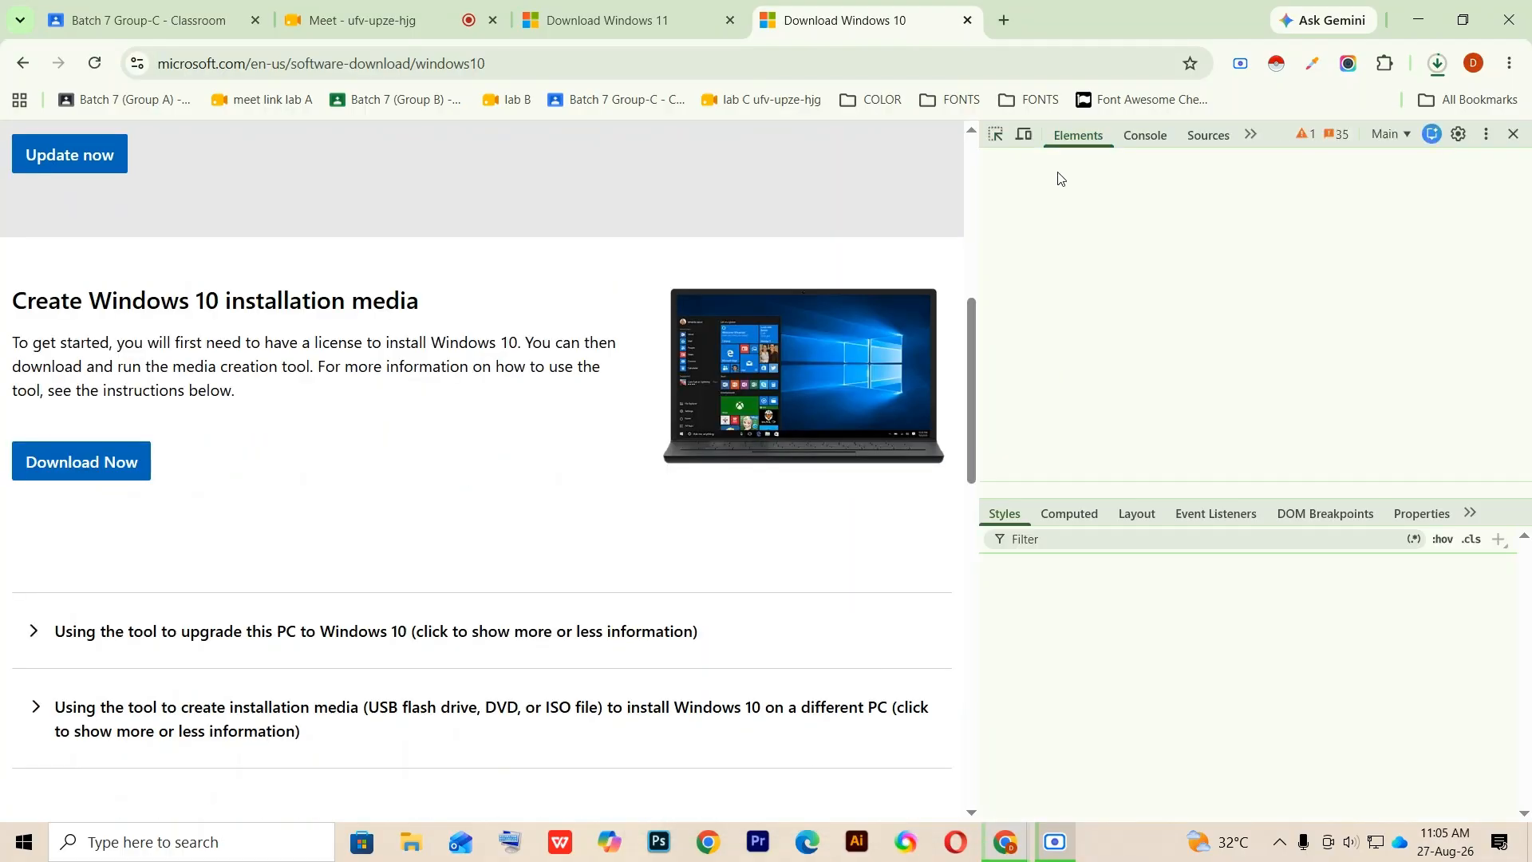
{"action": "left_click", "coordinate": [1026, 132]}
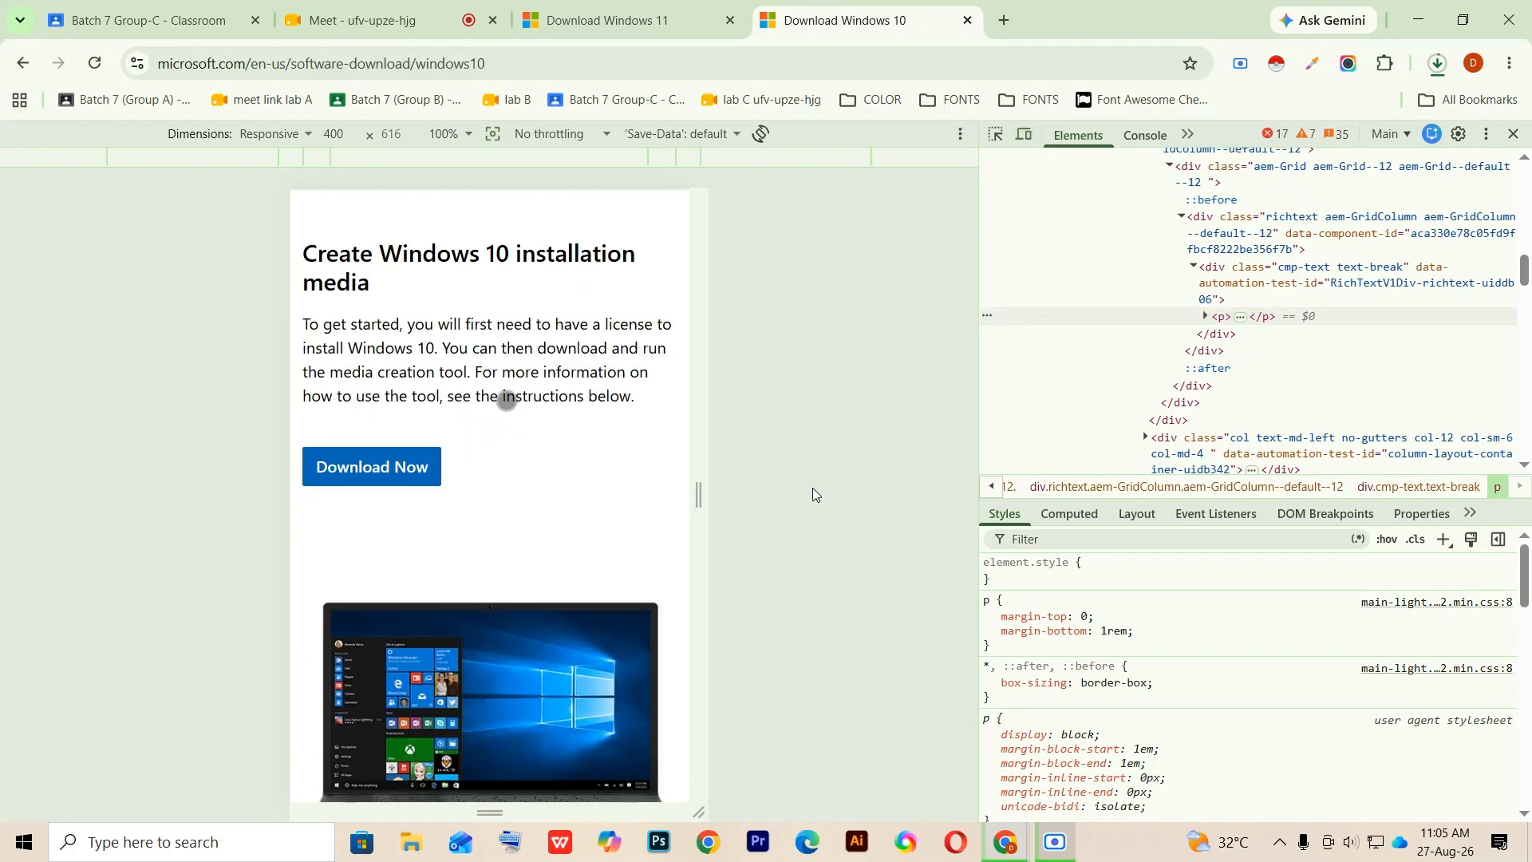
{"action": "scroll", "coordinate": [508, 399], "scroll_direction": "down", "scroll_amount": 10}
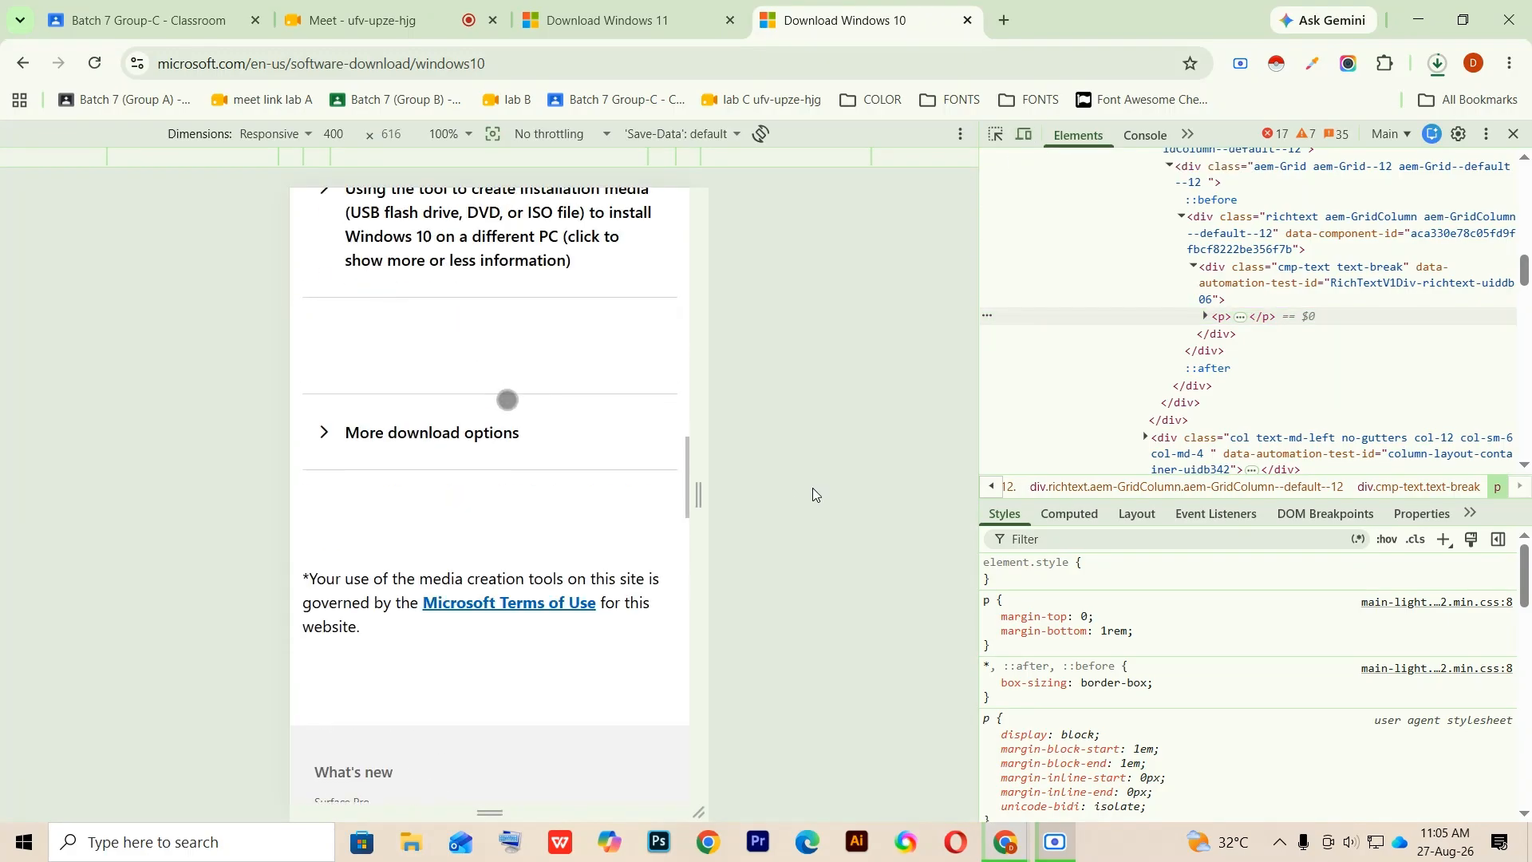
Step: Reload the Windows 10 download page under device emulation and confirm the Windows 10 (multi-edition ISO) edition
{"action": "scroll", "coordinate": [507, 399], "scroll_direction": "up", "scroll_amount": 4}
{"action": "scroll", "coordinate": [510, 399], "scroll_direction": "down", "scroll_amount": 3}
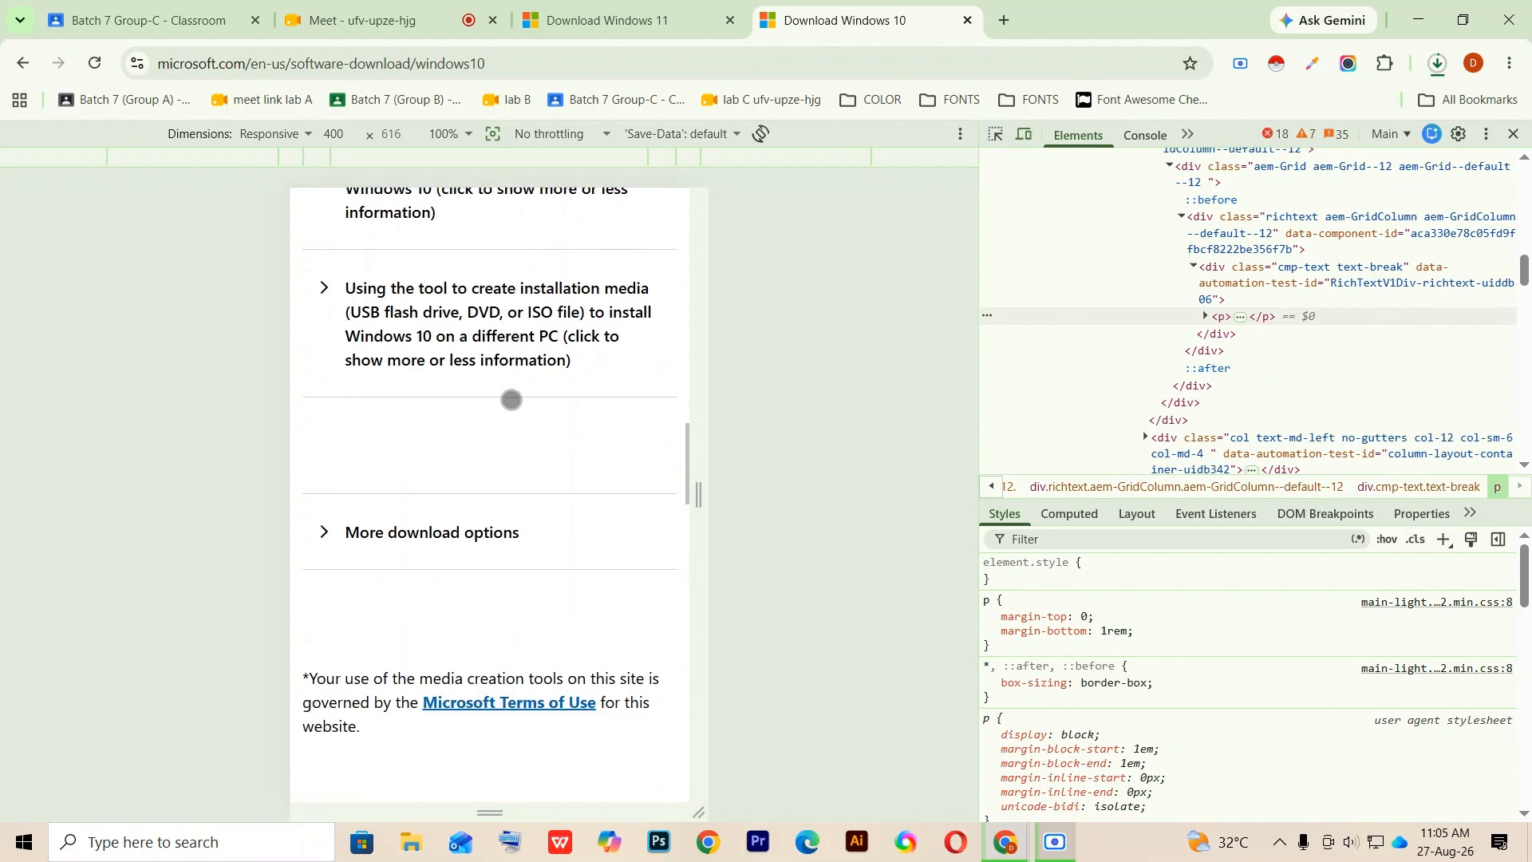
{"action": "left_click", "coordinate": [94, 63]}
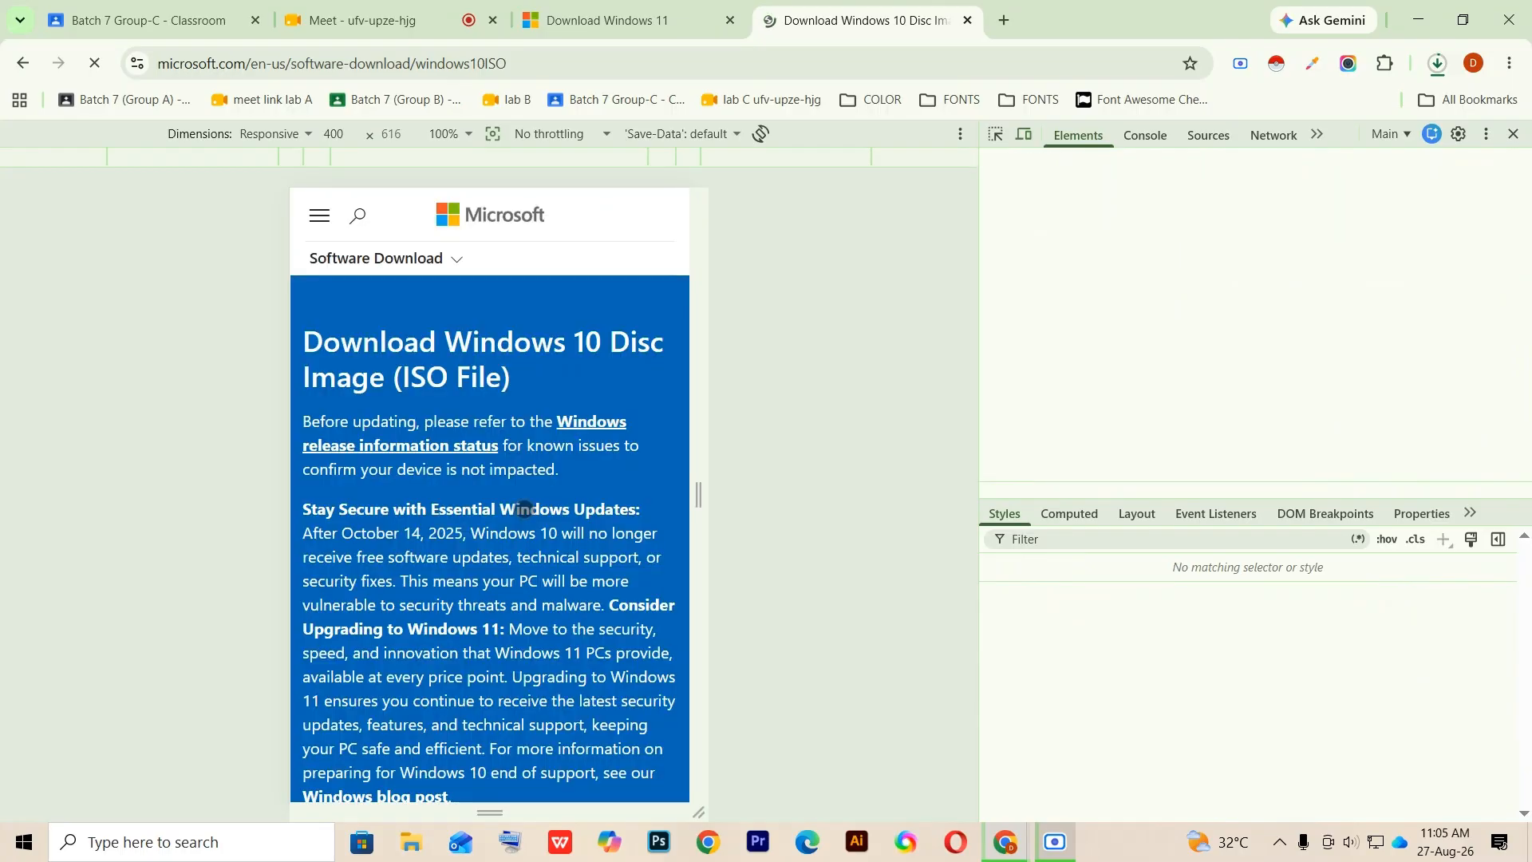
{"action": "scroll", "coordinate": [520, 505], "scroll_direction": "down", "scroll_amount": 12}
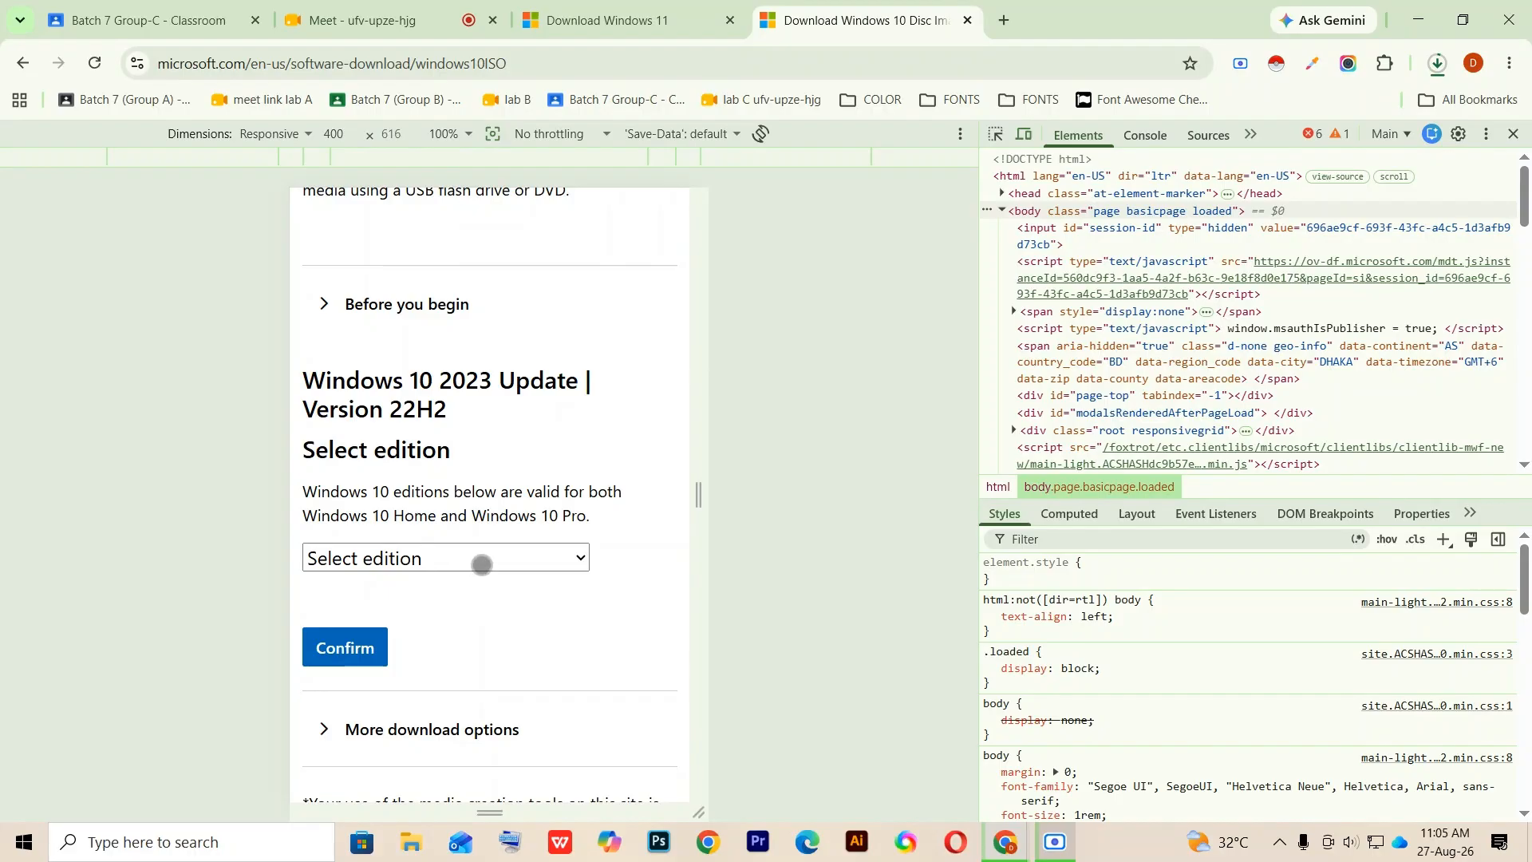
{"action": "left_click", "coordinate": [445, 562]}
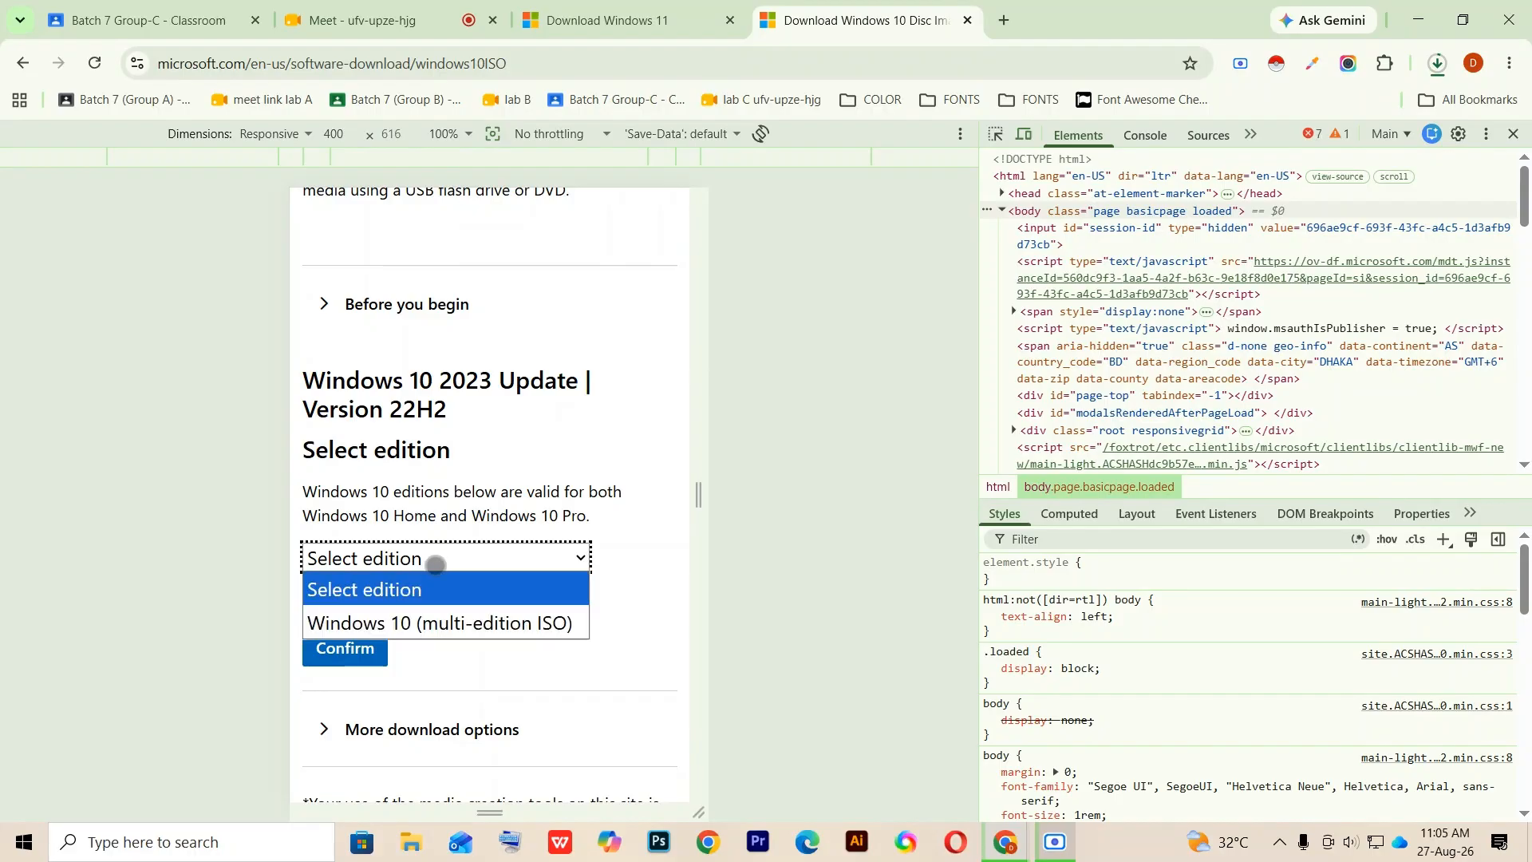
{"action": "left_click", "coordinate": [435, 624]}
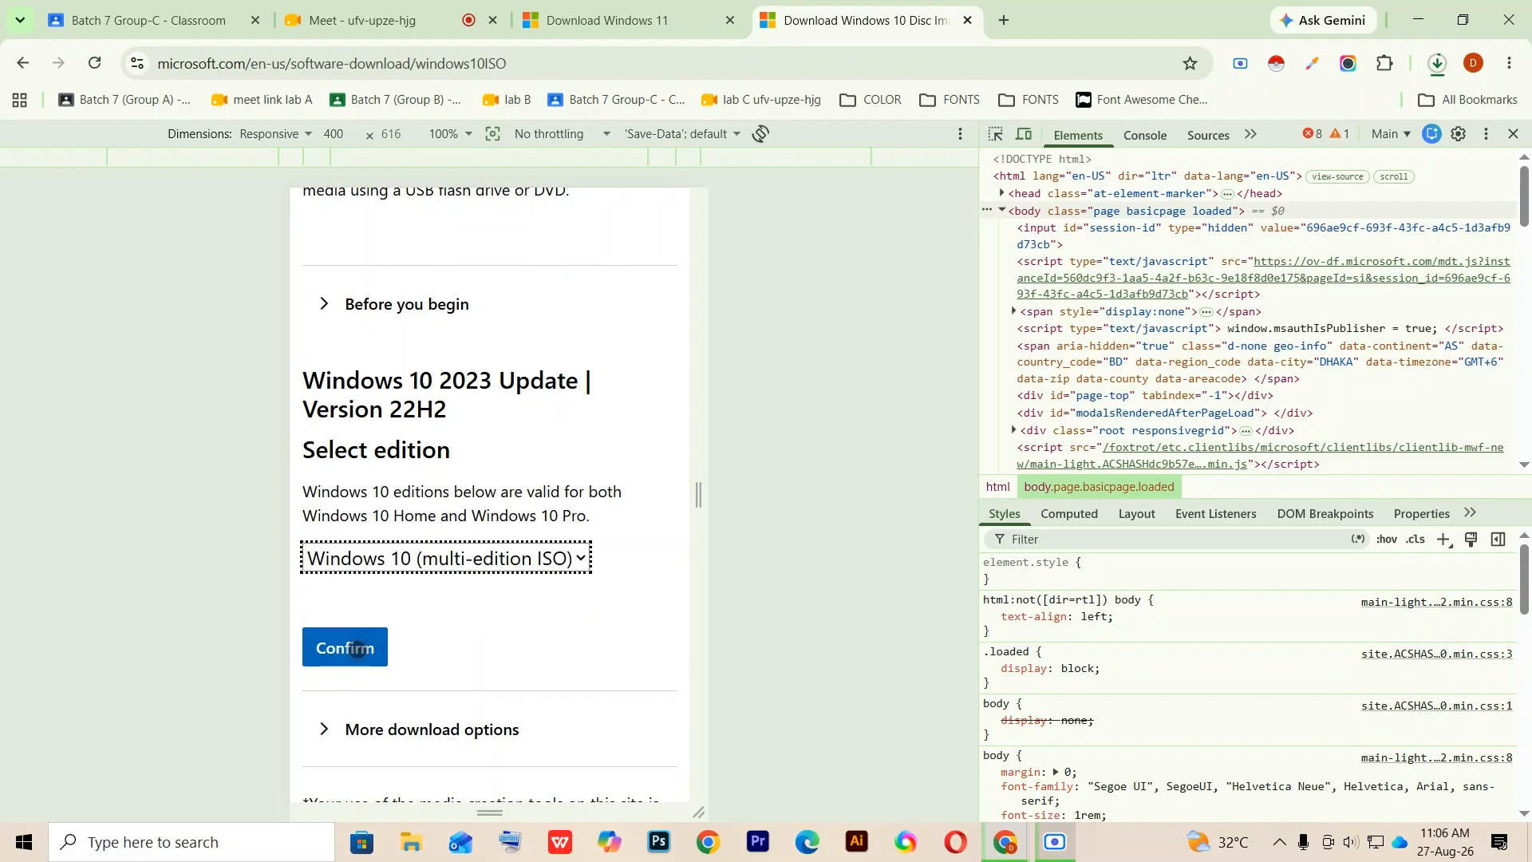
{"action": "left_click", "coordinate": [357, 649]}
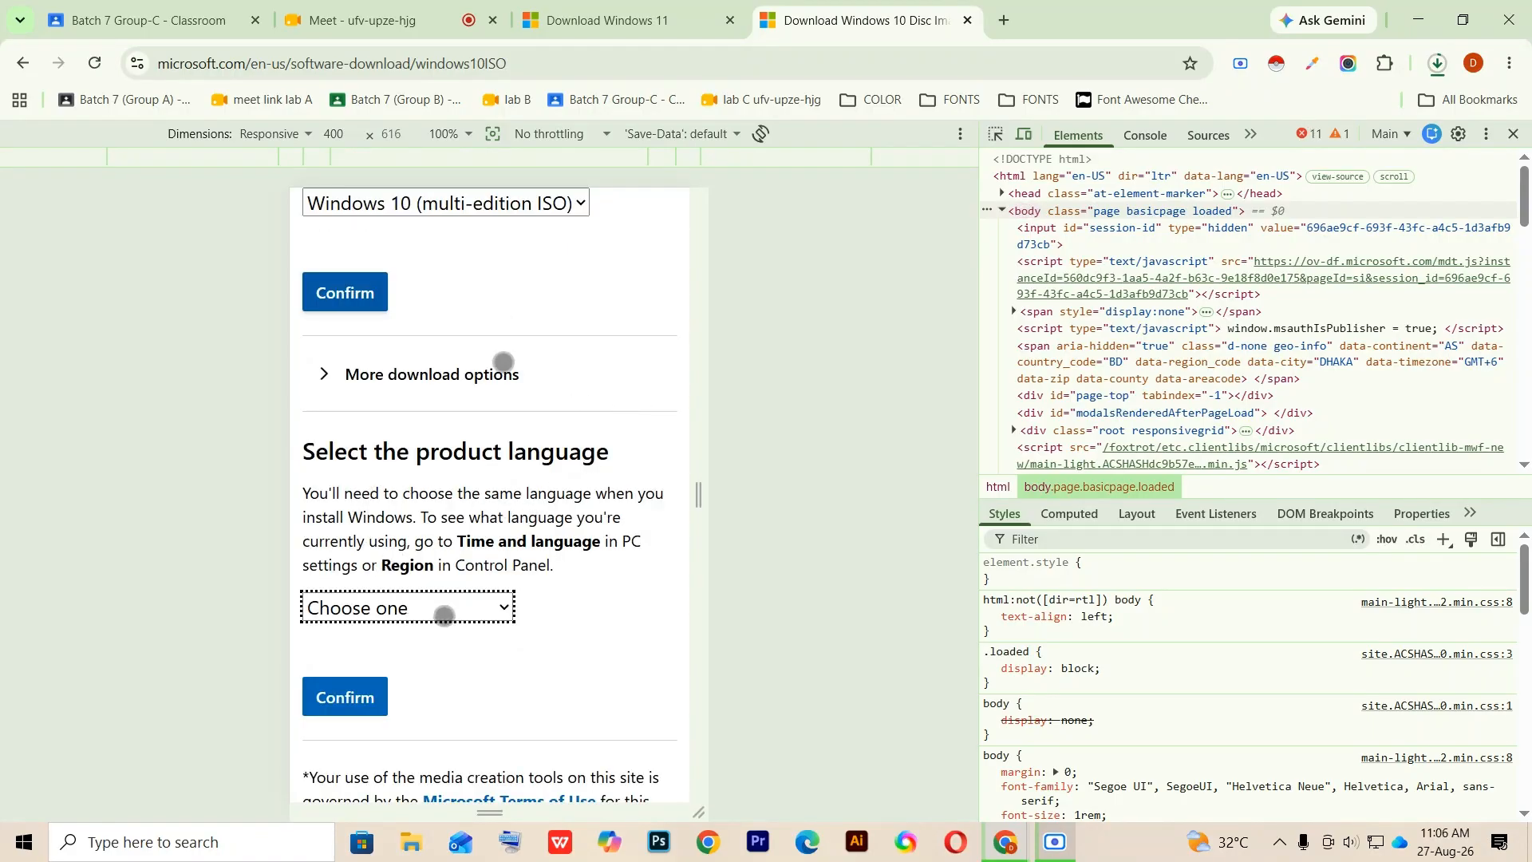
Step: Confirm English International as the product language and start the 64-bit download of Windows 10
{"action": "left_click", "coordinate": [439, 607]}
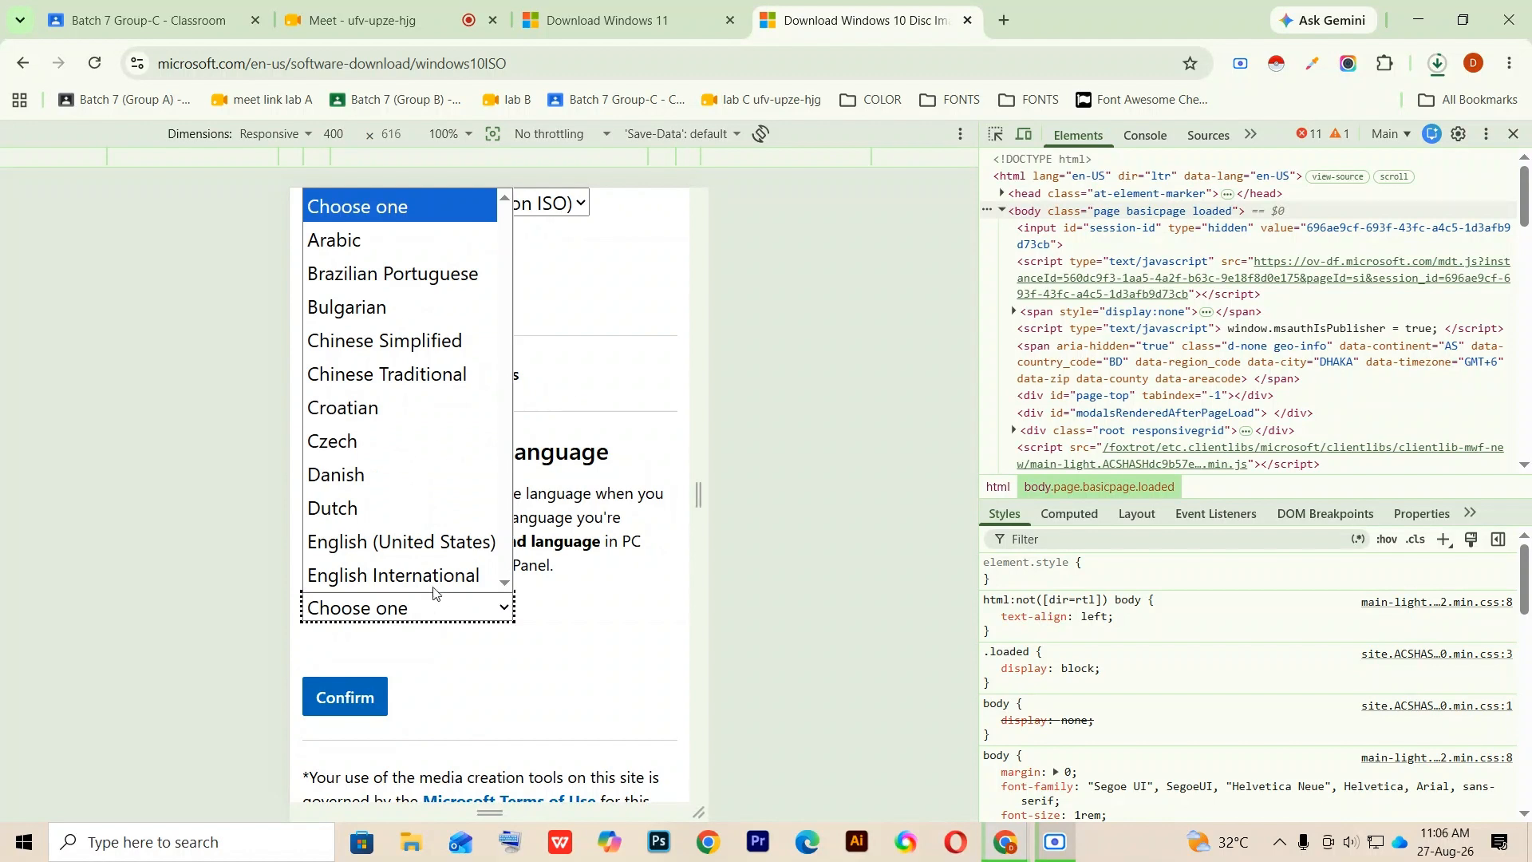
{"action": "left_click", "coordinate": [355, 576]}
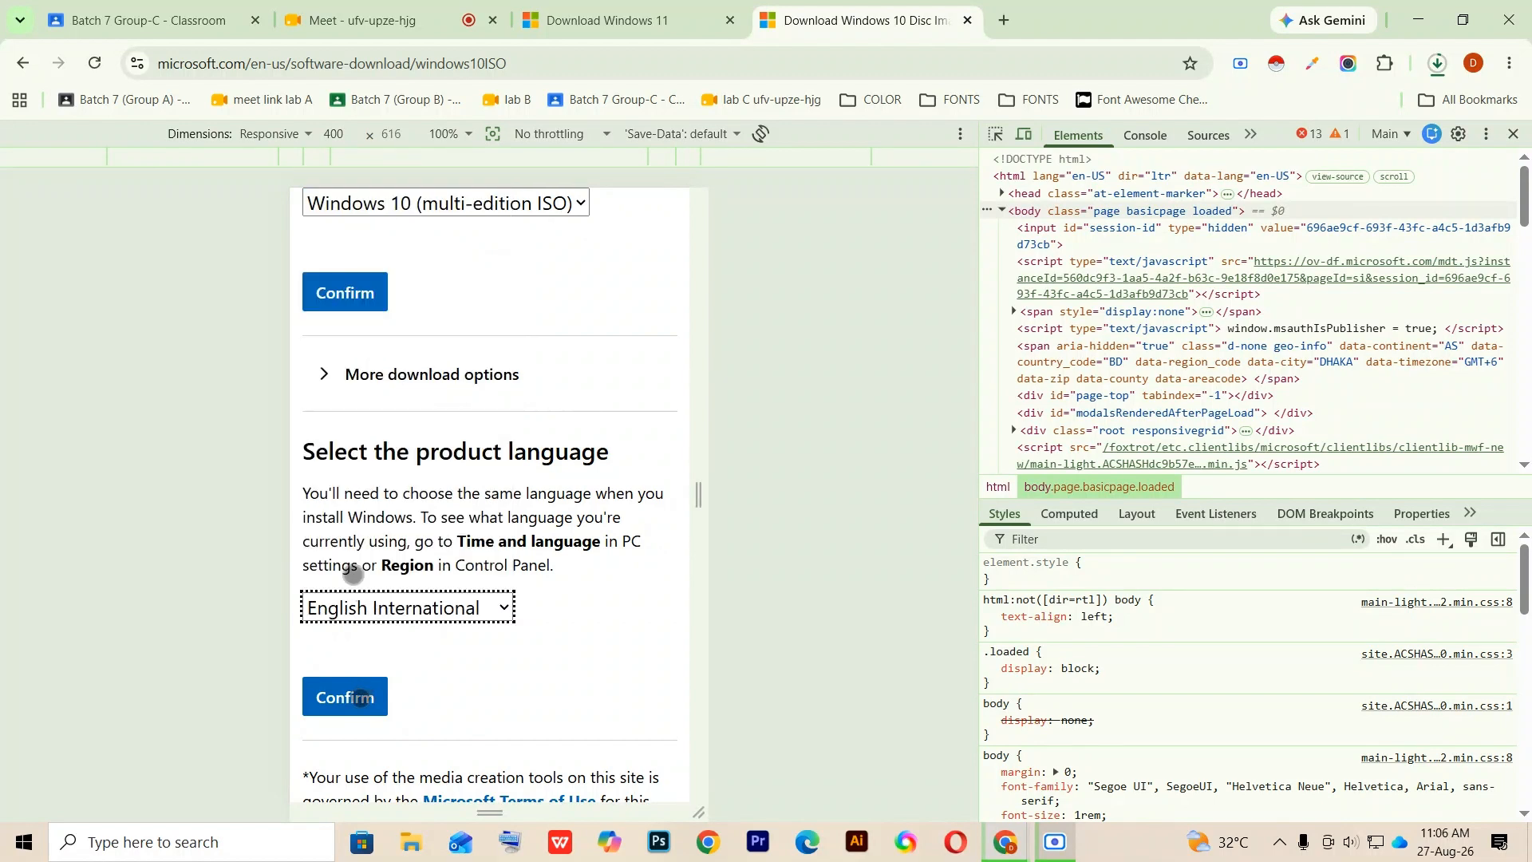
{"action": "left_click", "coordinate": [361, 697]}
{"action": "scroll", "coordinate": [371, 694], "scroll_direction": "down", "scroll_amount": 1}
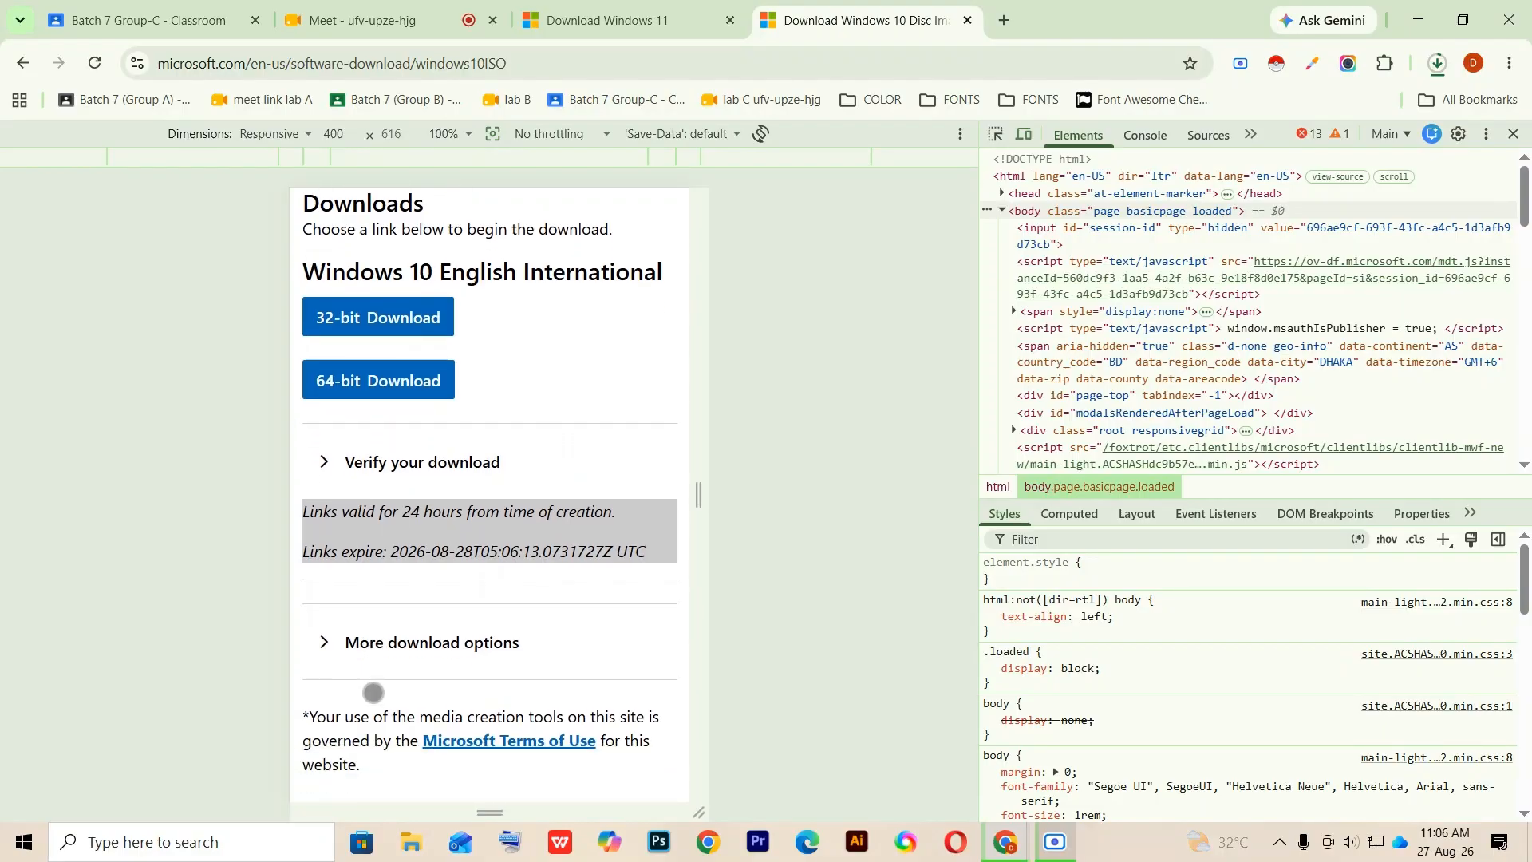
{"action": "scroll", "coordinate": [477, 418], "scroll_direction": "up", "scroll_amount": 1}
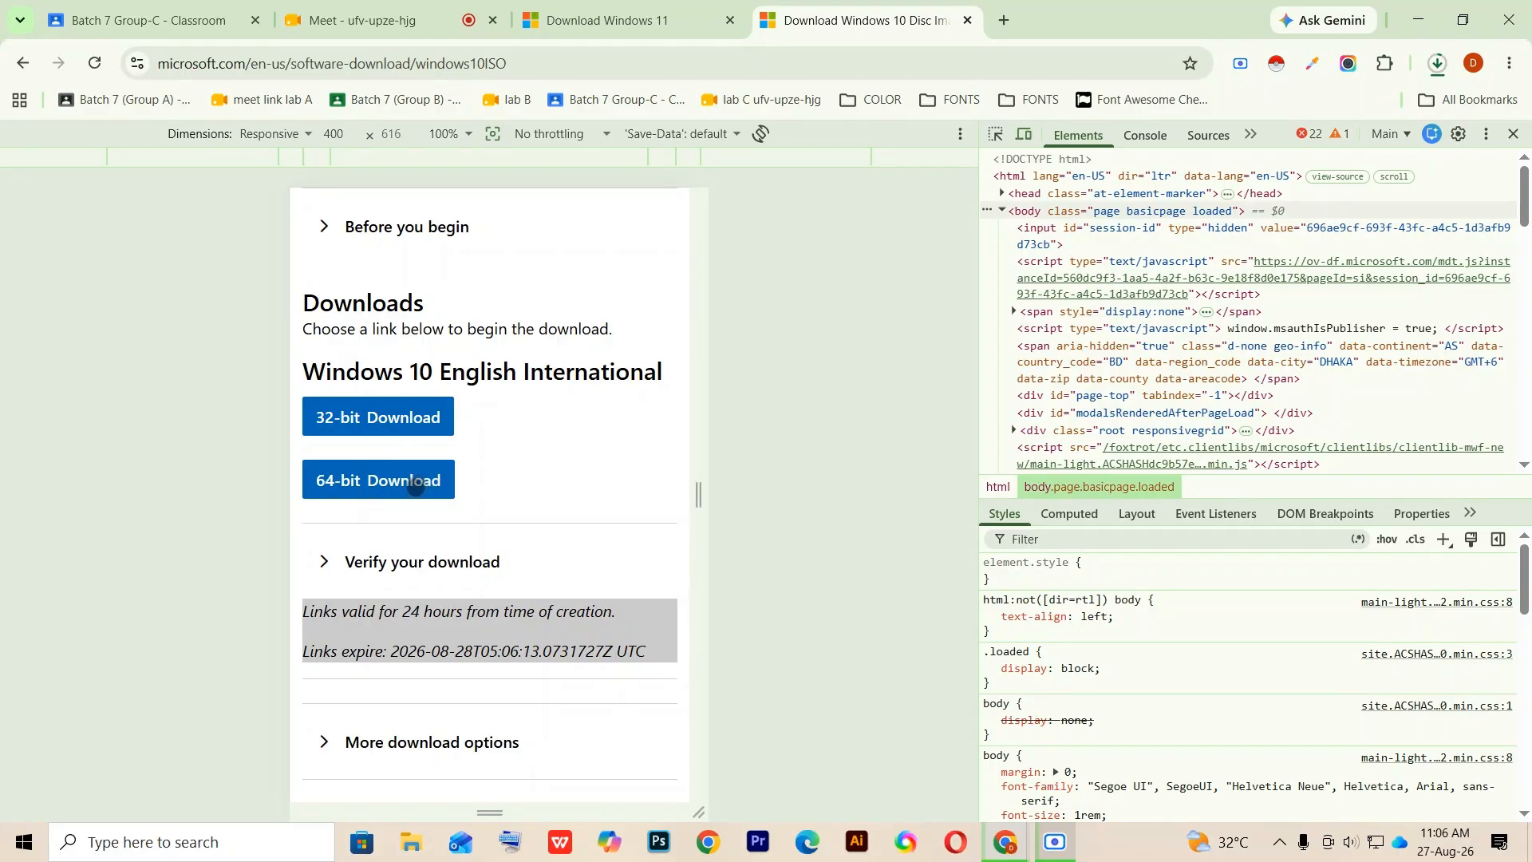
{"action": "left_click", "coordinate": [416, 485]}
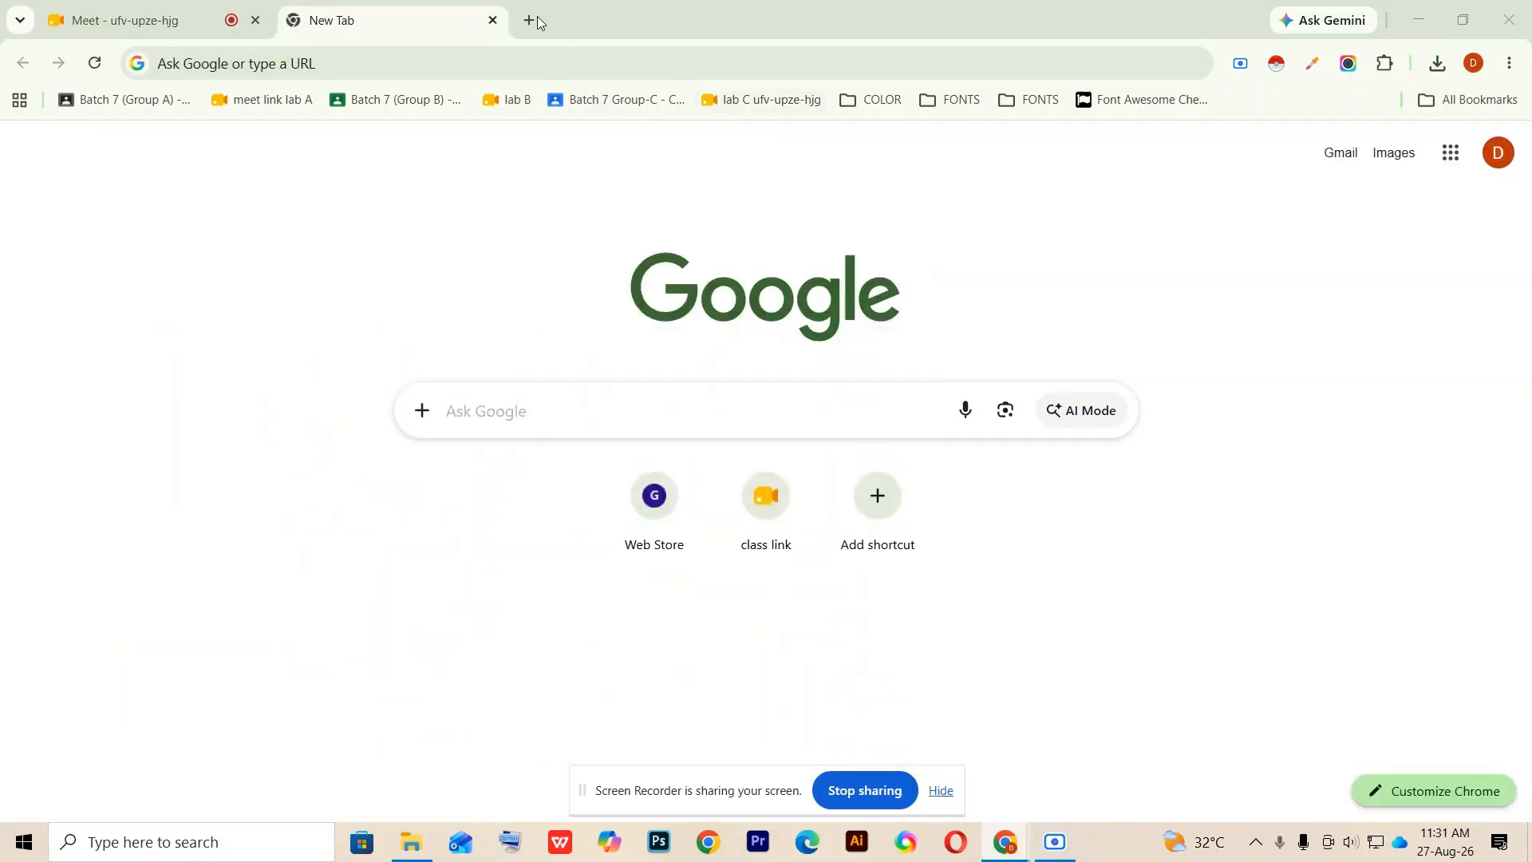
Step: Search Google for "rufus", open the official rufus.ie site, and hide the screen-sharing notice
{"action": "left_click", "coordinate": [536, 18]}
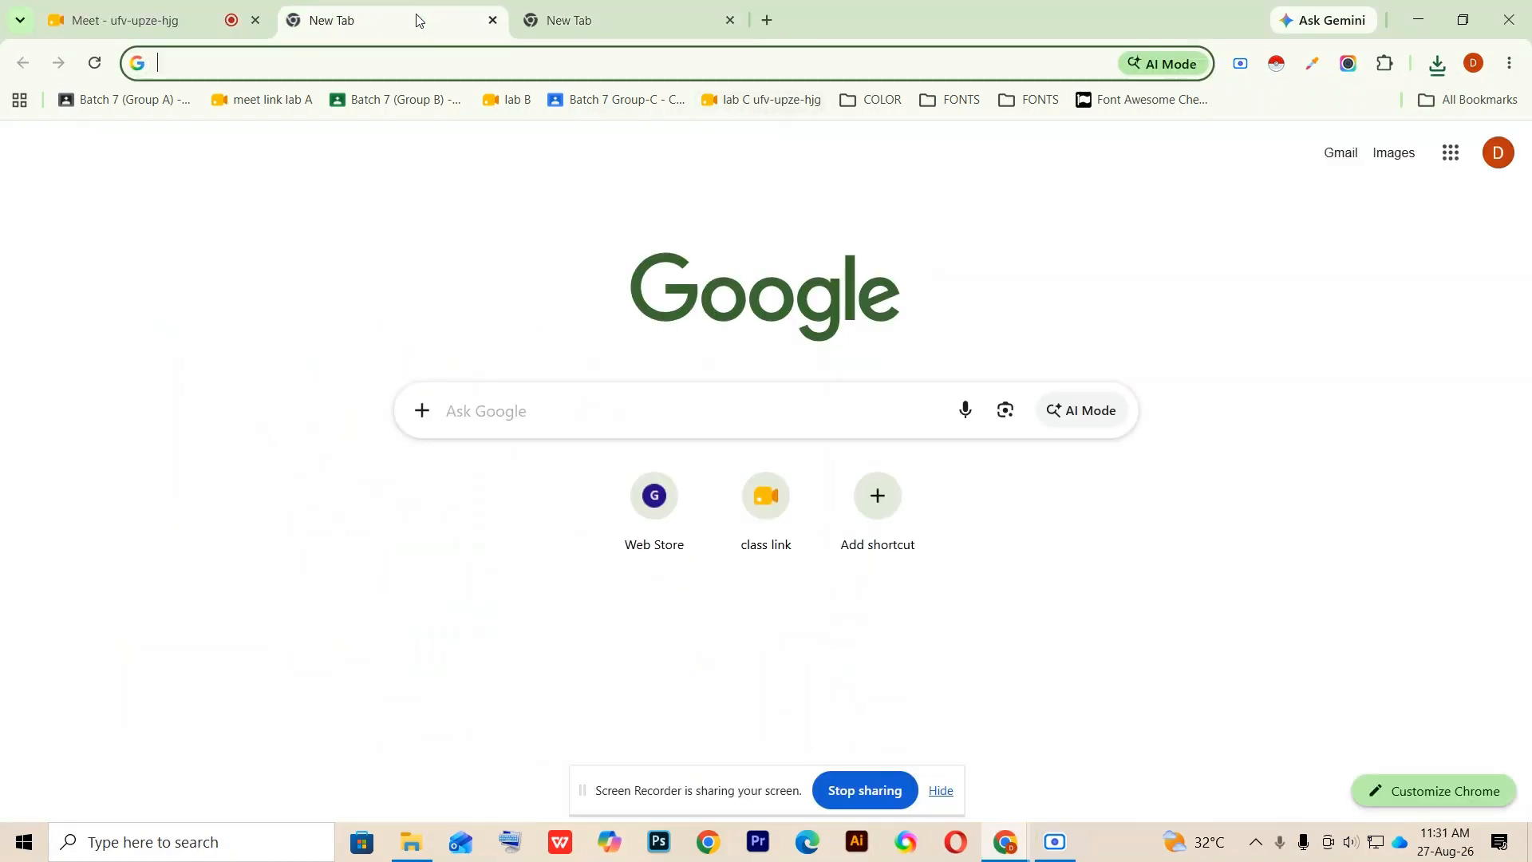
{"action": "left_click", "coordinate": [489, 412]}
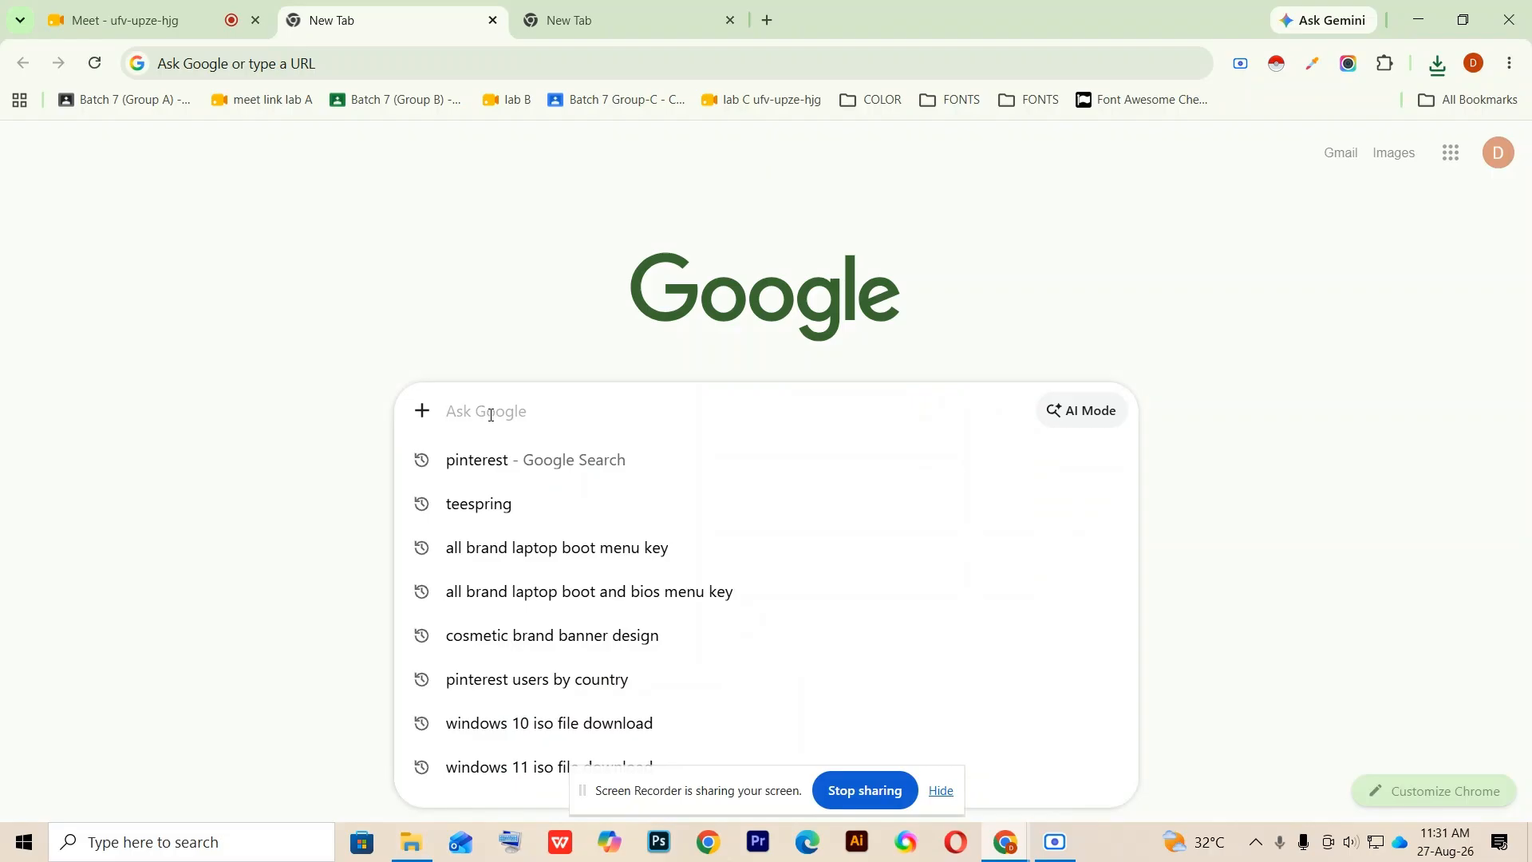
{"action": "type", "text": "rufus"}
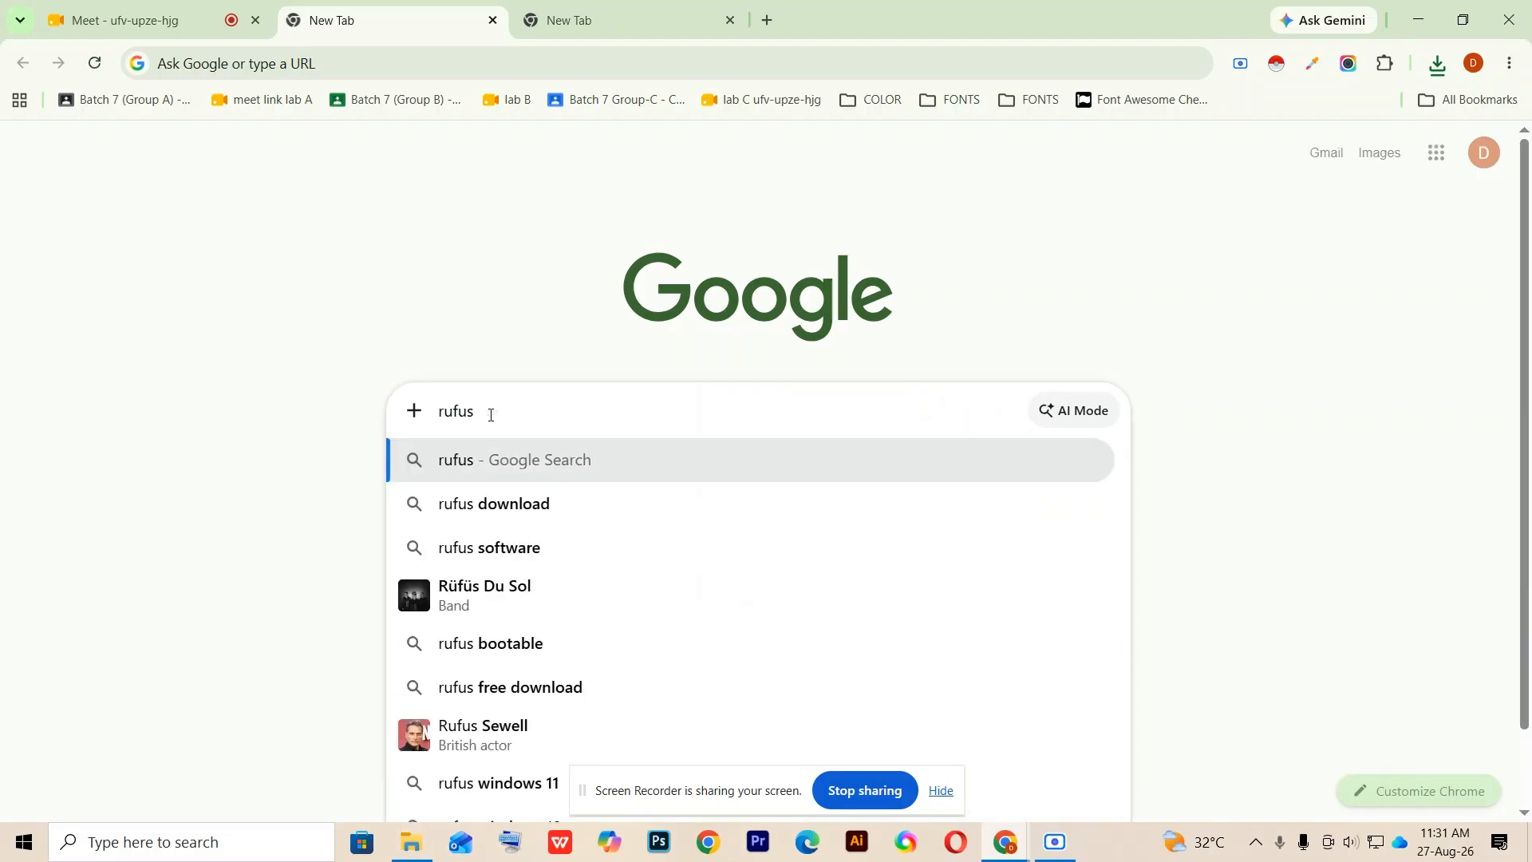
{"action": "key", "text": "Return"}
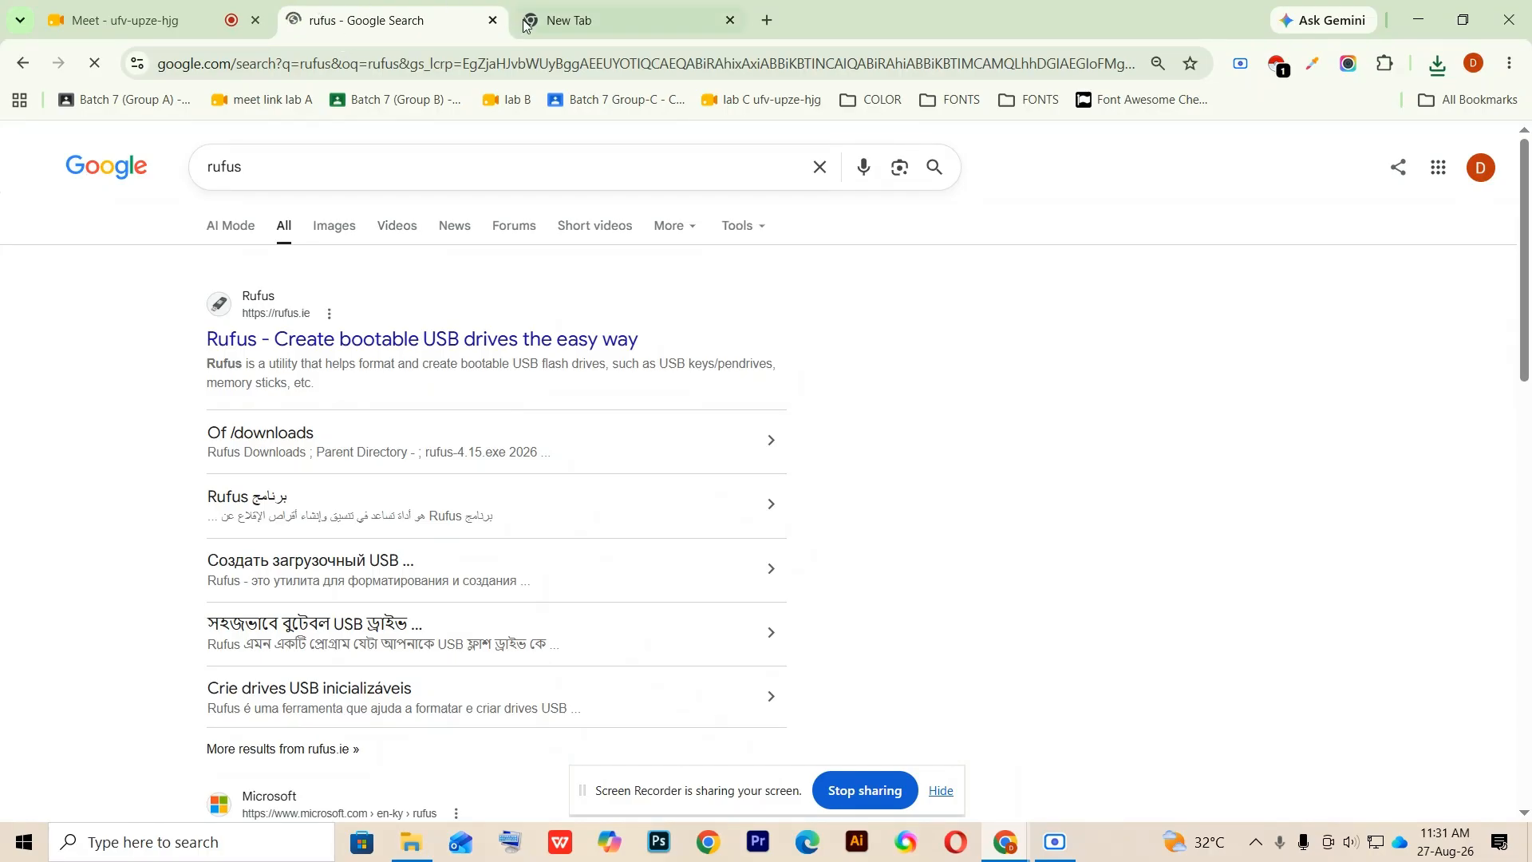
{"action": "left_click", "coordinate": [316, 342]}
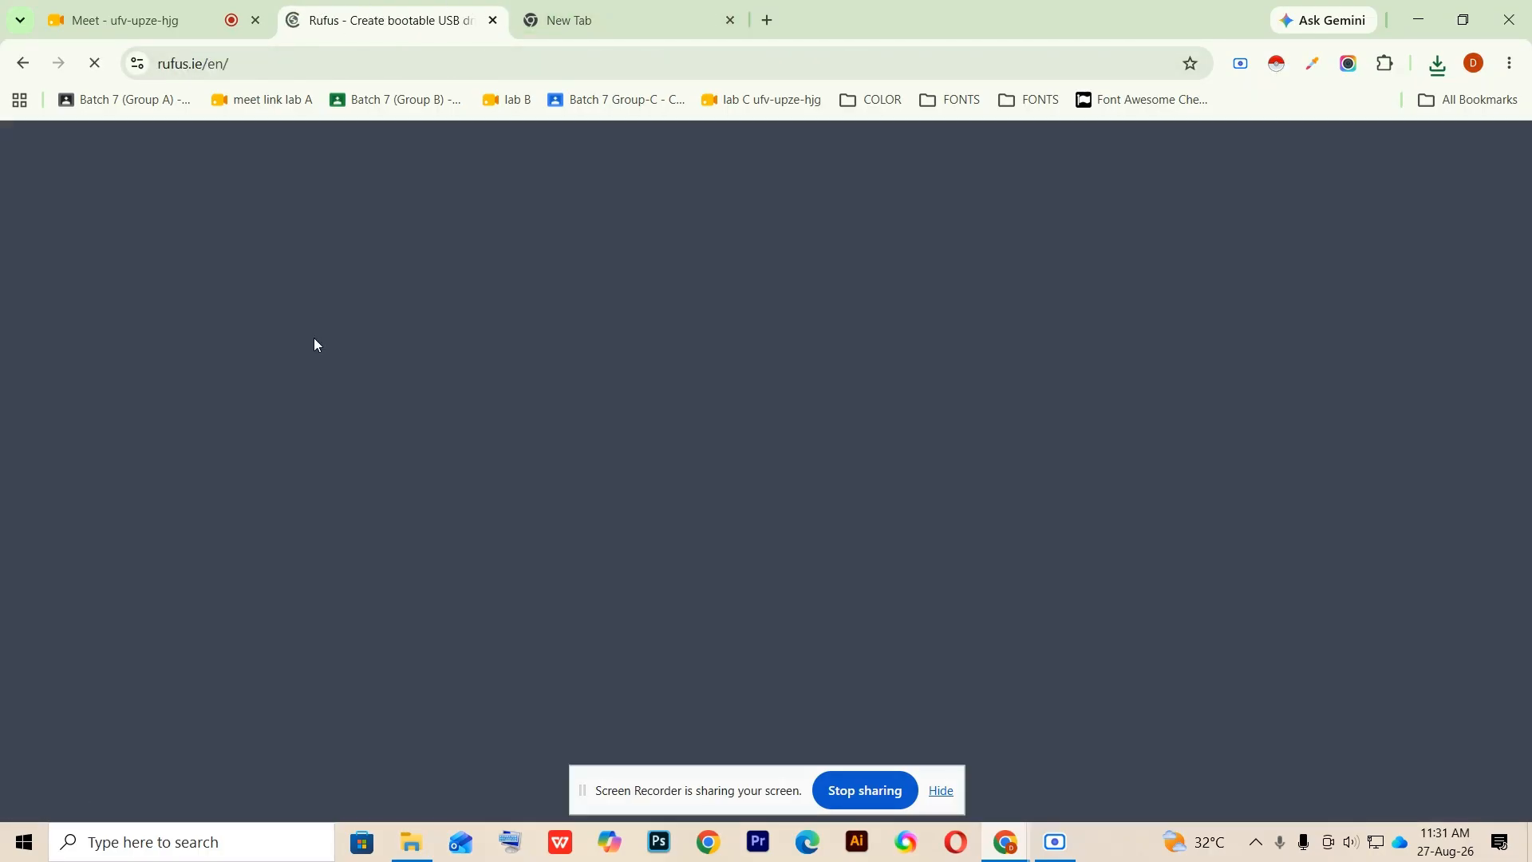
{"action": "left_click", "coordinate": [956, 794]}
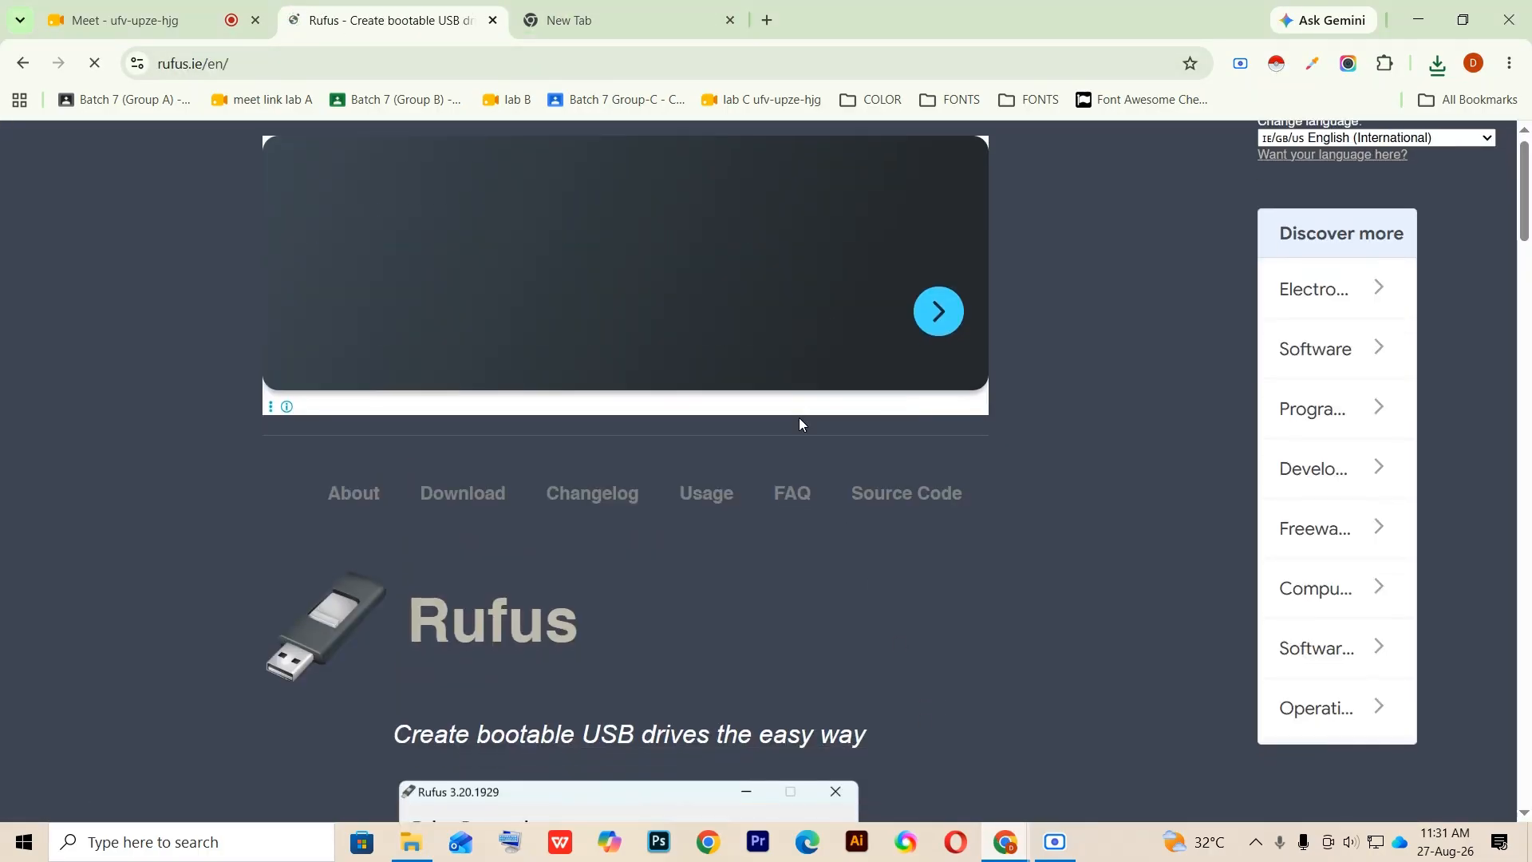
Step: Download the standard Windows x64 release rufus-4.15.exe from the latest releases on the Rufus page
{"action": "scroll", "coordinate": [798, 418], "scroll_direction": "down", "scroll_amount": 10}
{"action": "scroll", "coordinate": [801, 423], "scroll_direction": "down", "scroll_amount": 5}
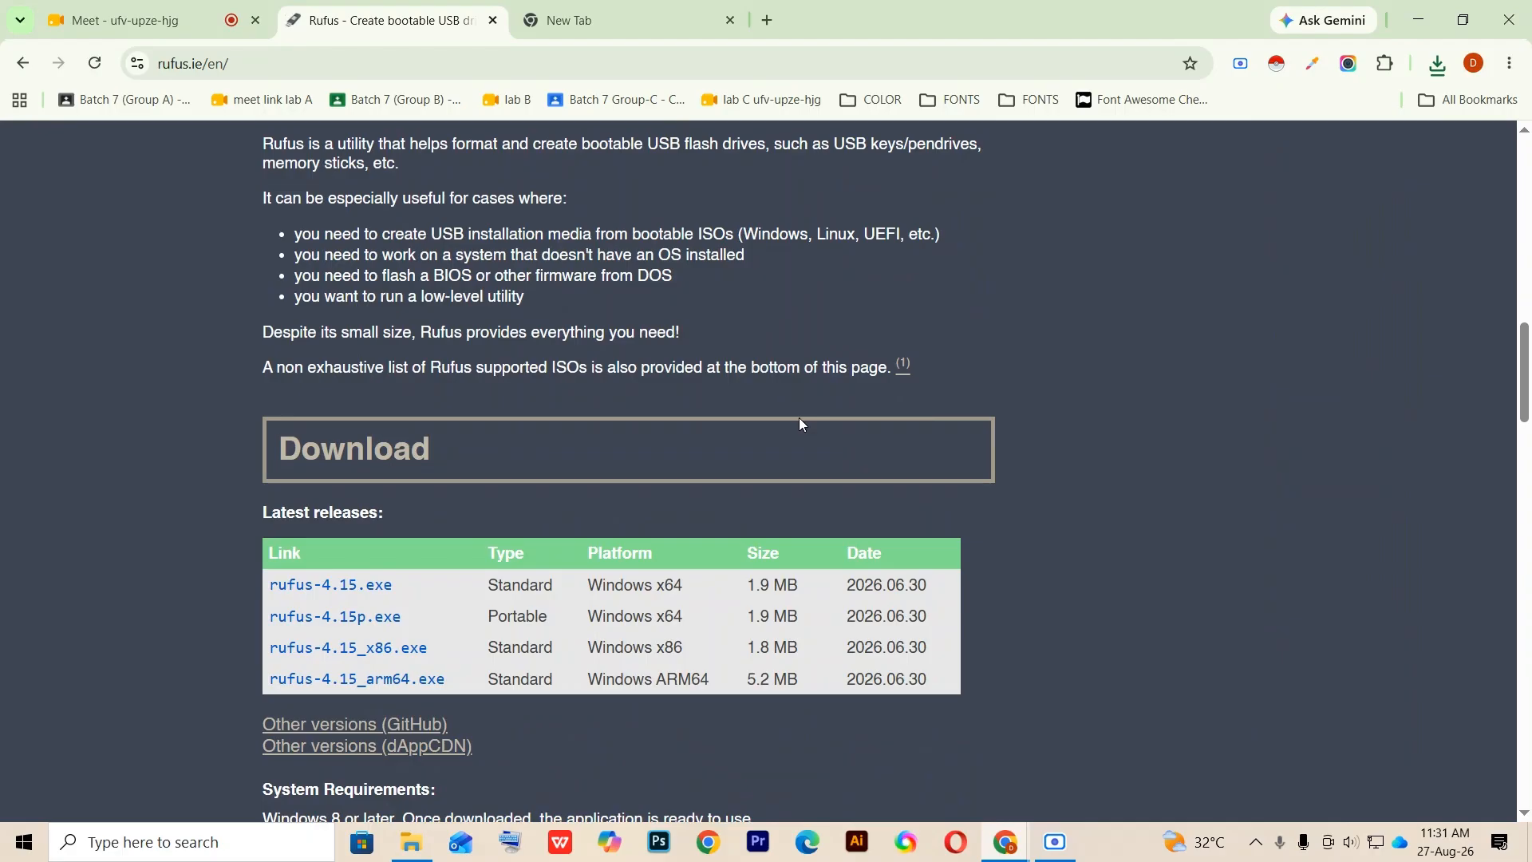
{"action": "left_click", "coordinate": [375, 589]}
{"action": "left_click", "coordinate": [332, 600]}
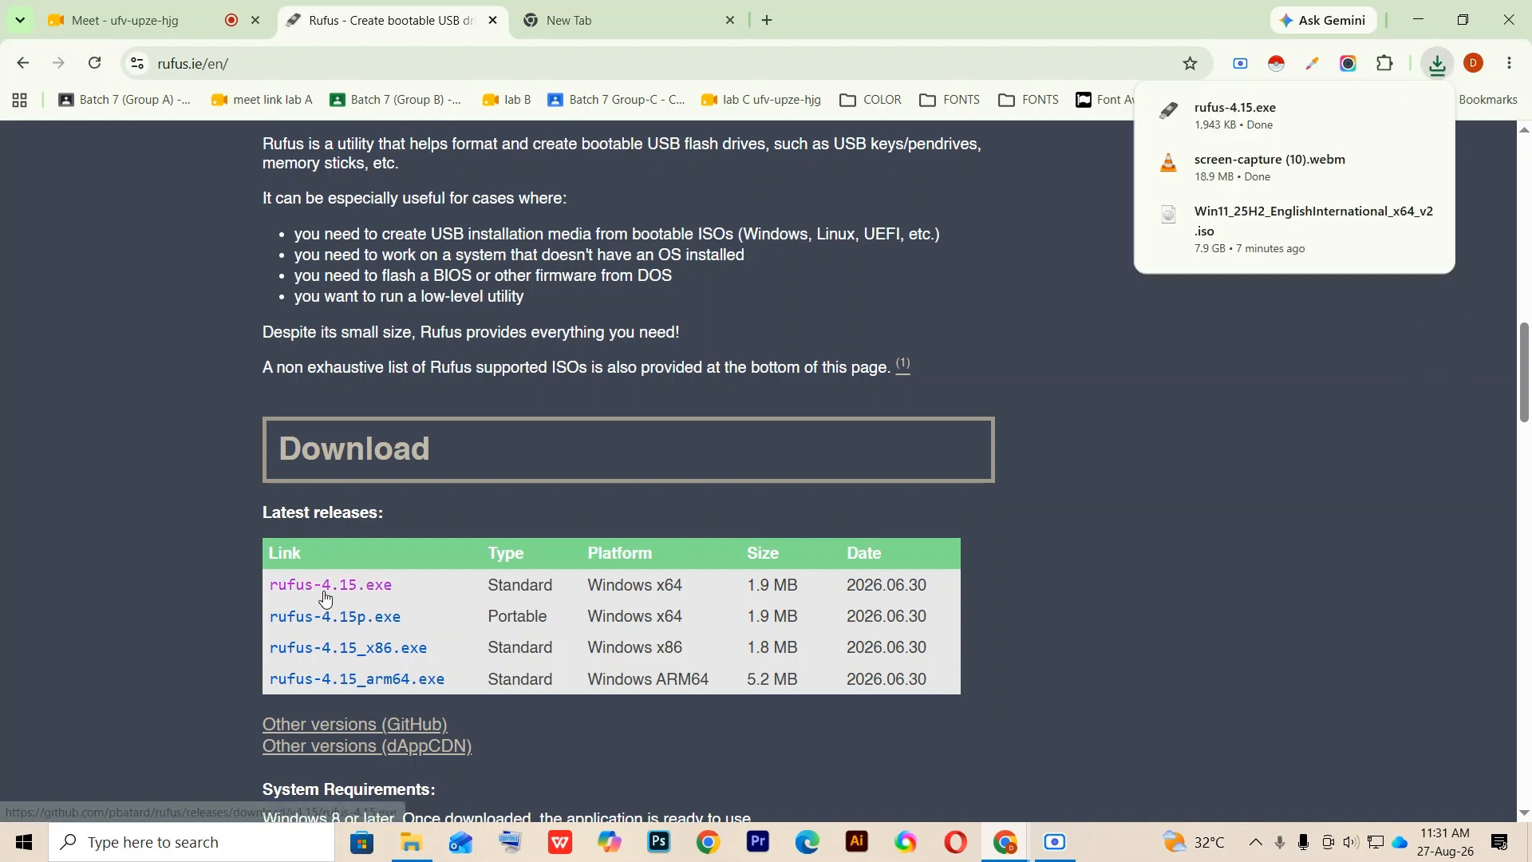
Step: Minimize the browser, open the Downloads folder in File Explorer, and launch rufus-4.15
{"action": "left_click", "coordinate": [1420, 17]}
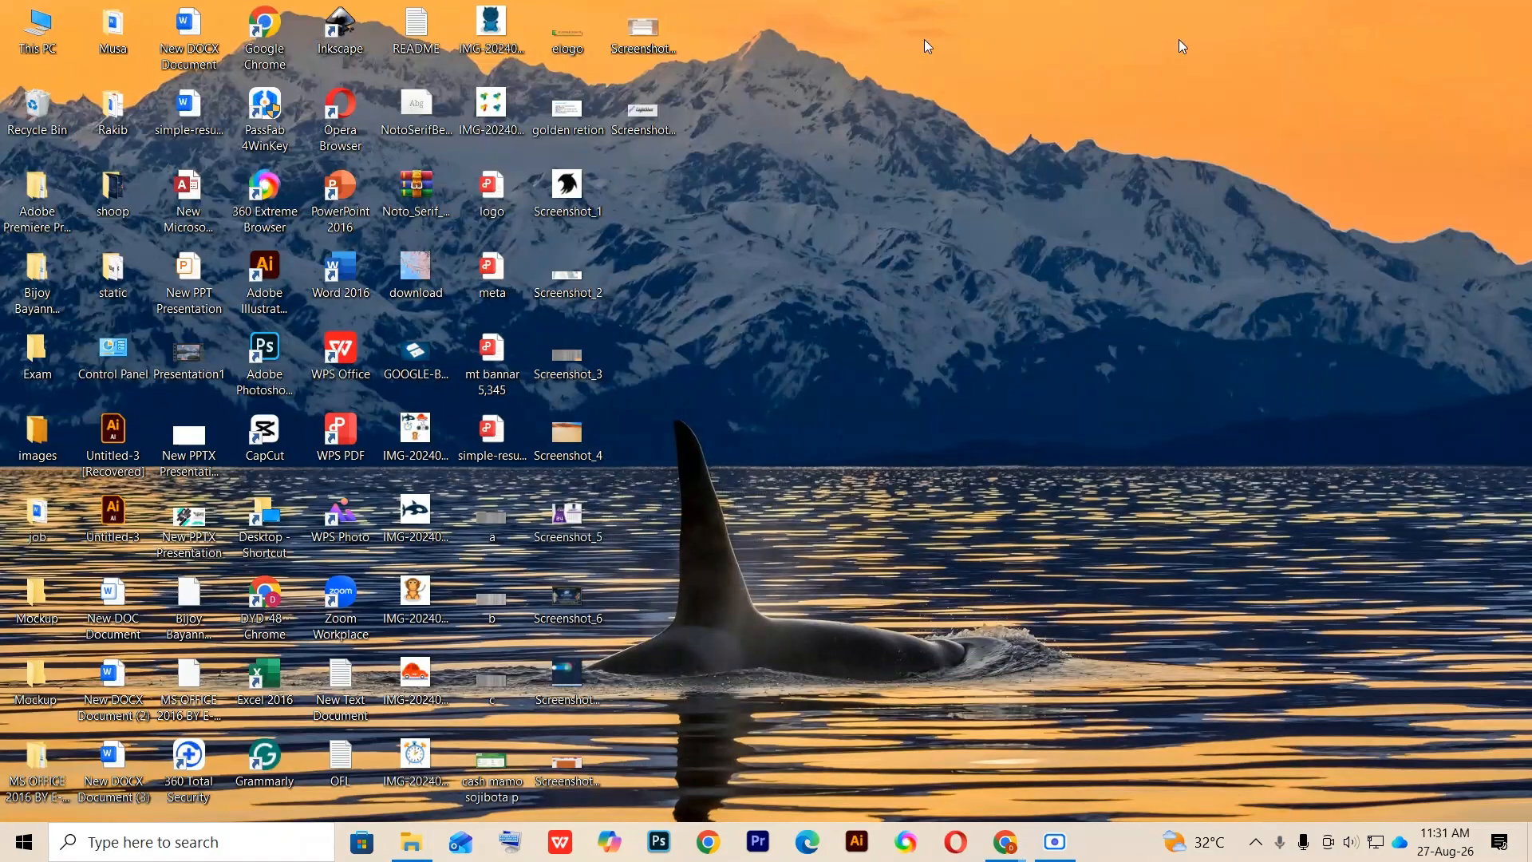
{"action": "double_click", "coordinate": [40, 50]}
{"action": "double_click", "coordinate": [306, 391]}
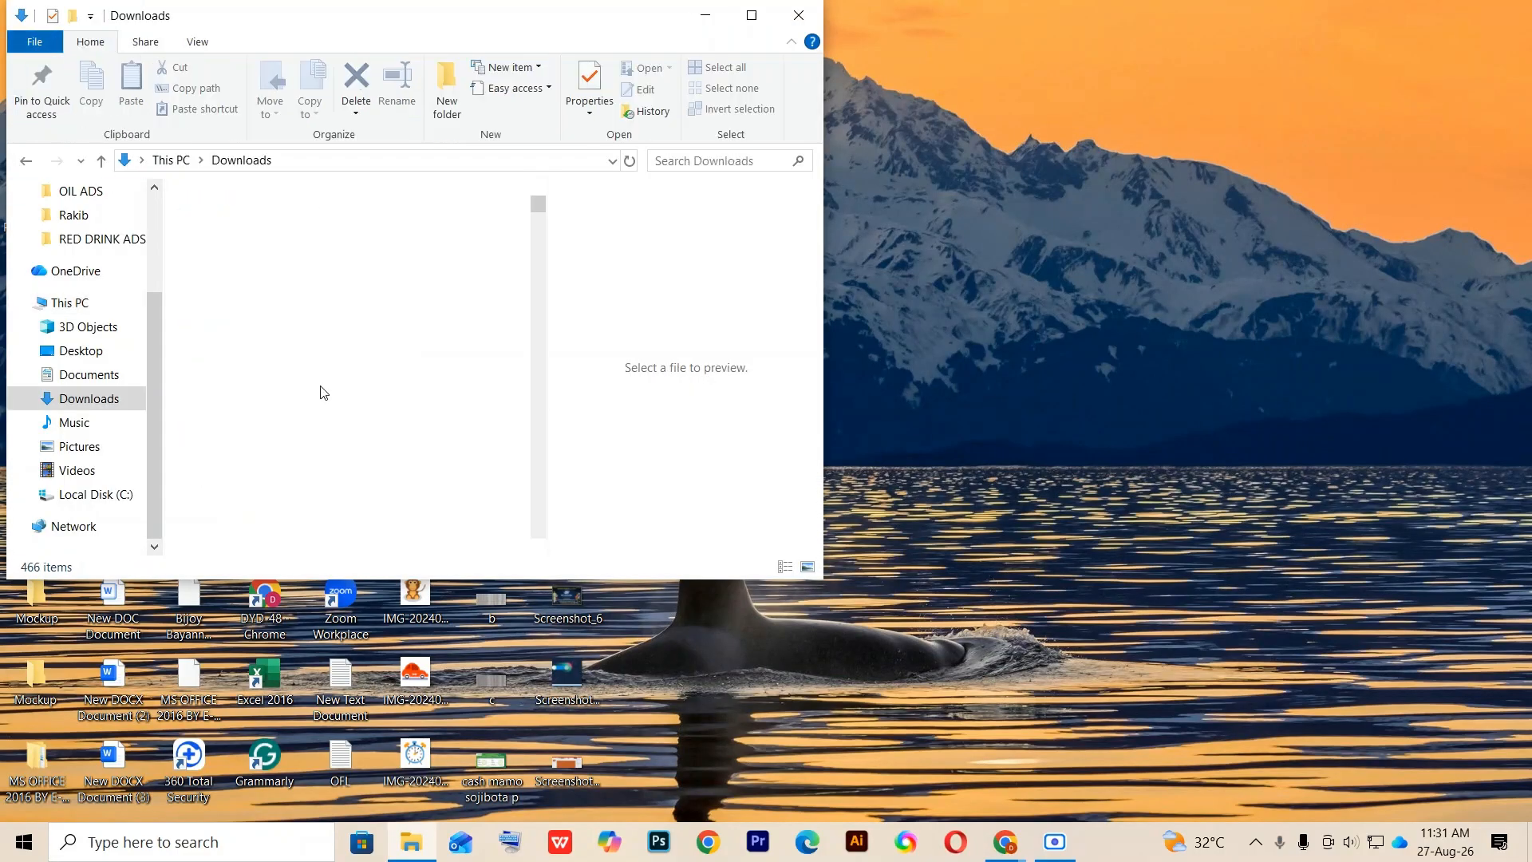
{"action": "left_click", "coordinate": [211, 281]}
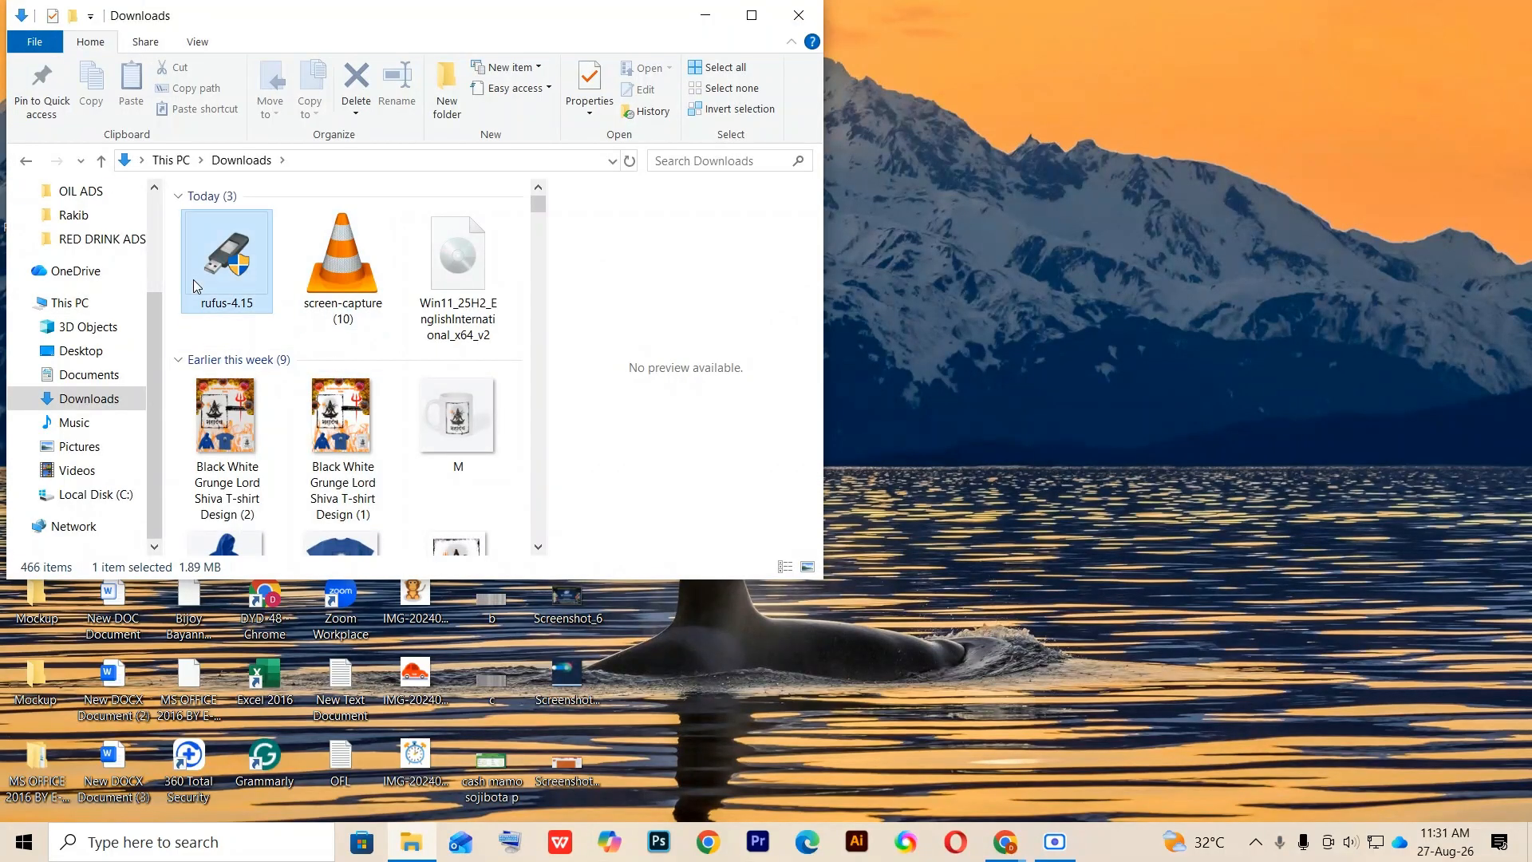
{"action": "double_click", "coordinate": [234, 277]}
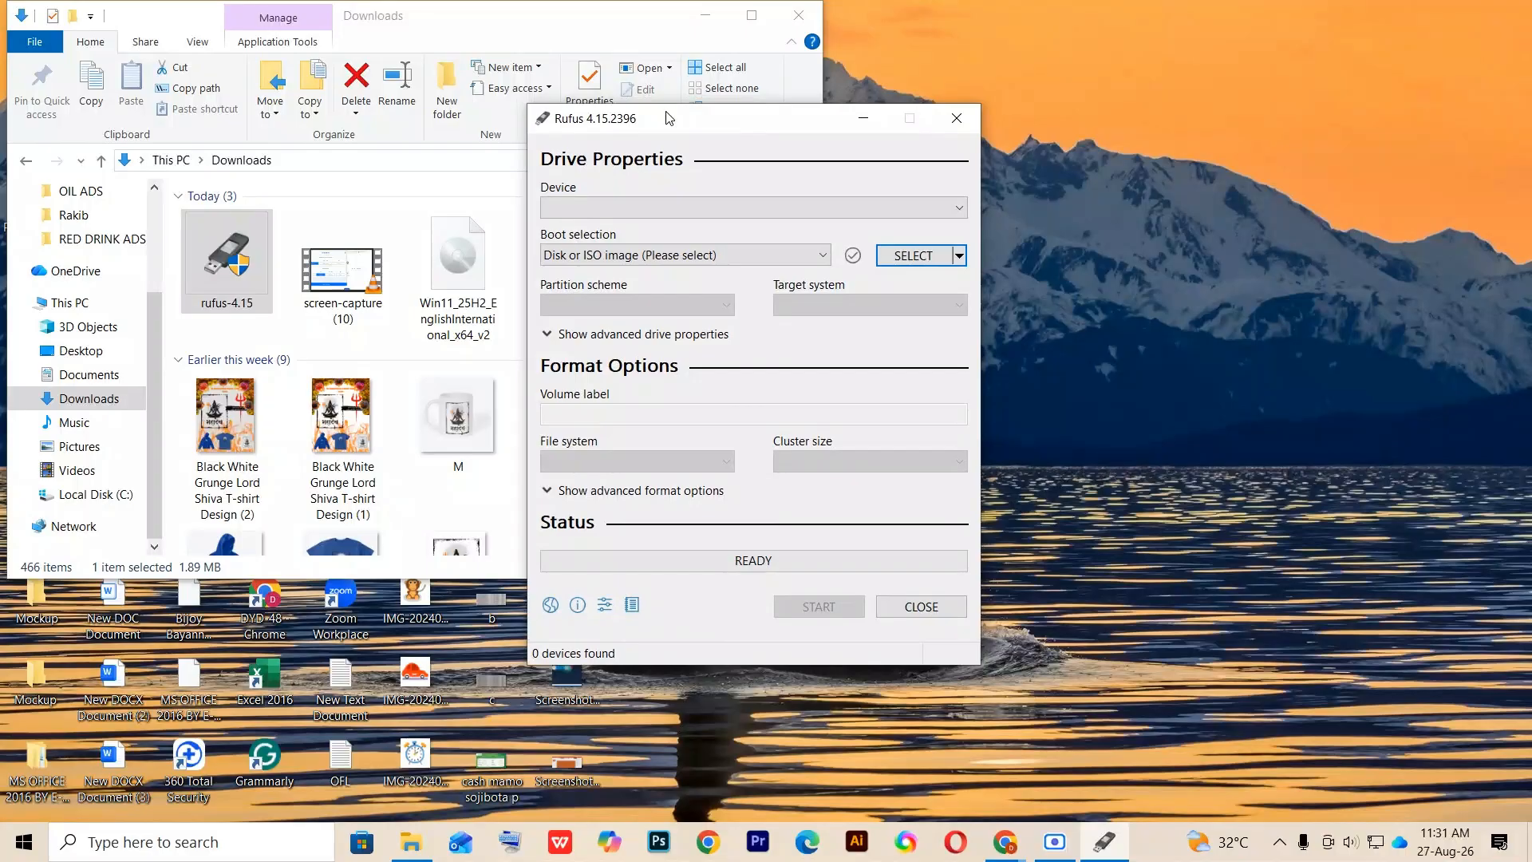
Step: Check the Rufus device list for the USB drive and decline the DBX update
{"action": "left_click", "coordinate": [580, 209]}
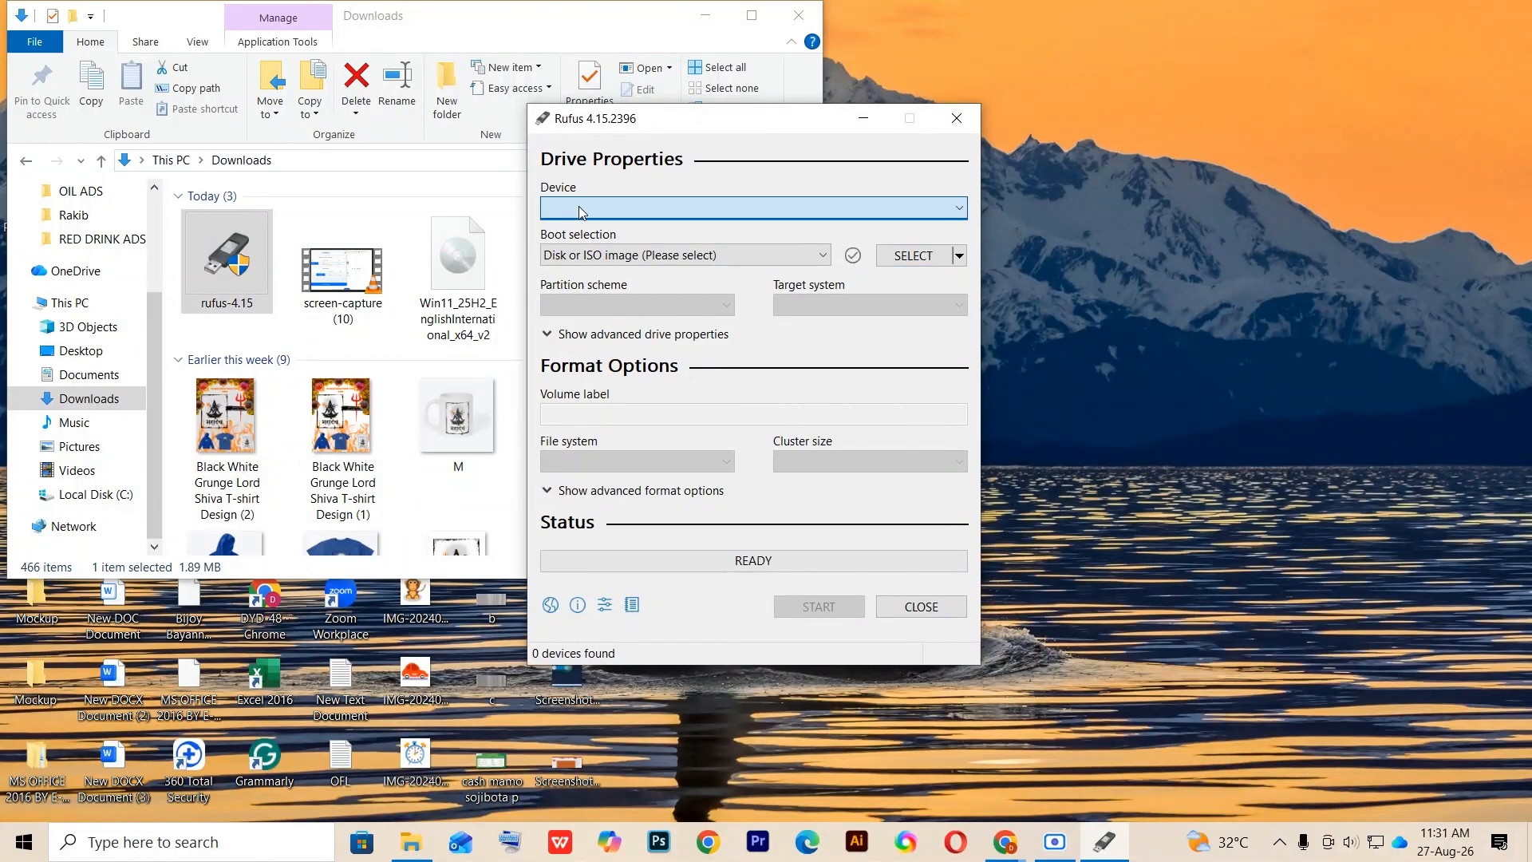
{"action": "left_click", "coordinate": [579, 207]}
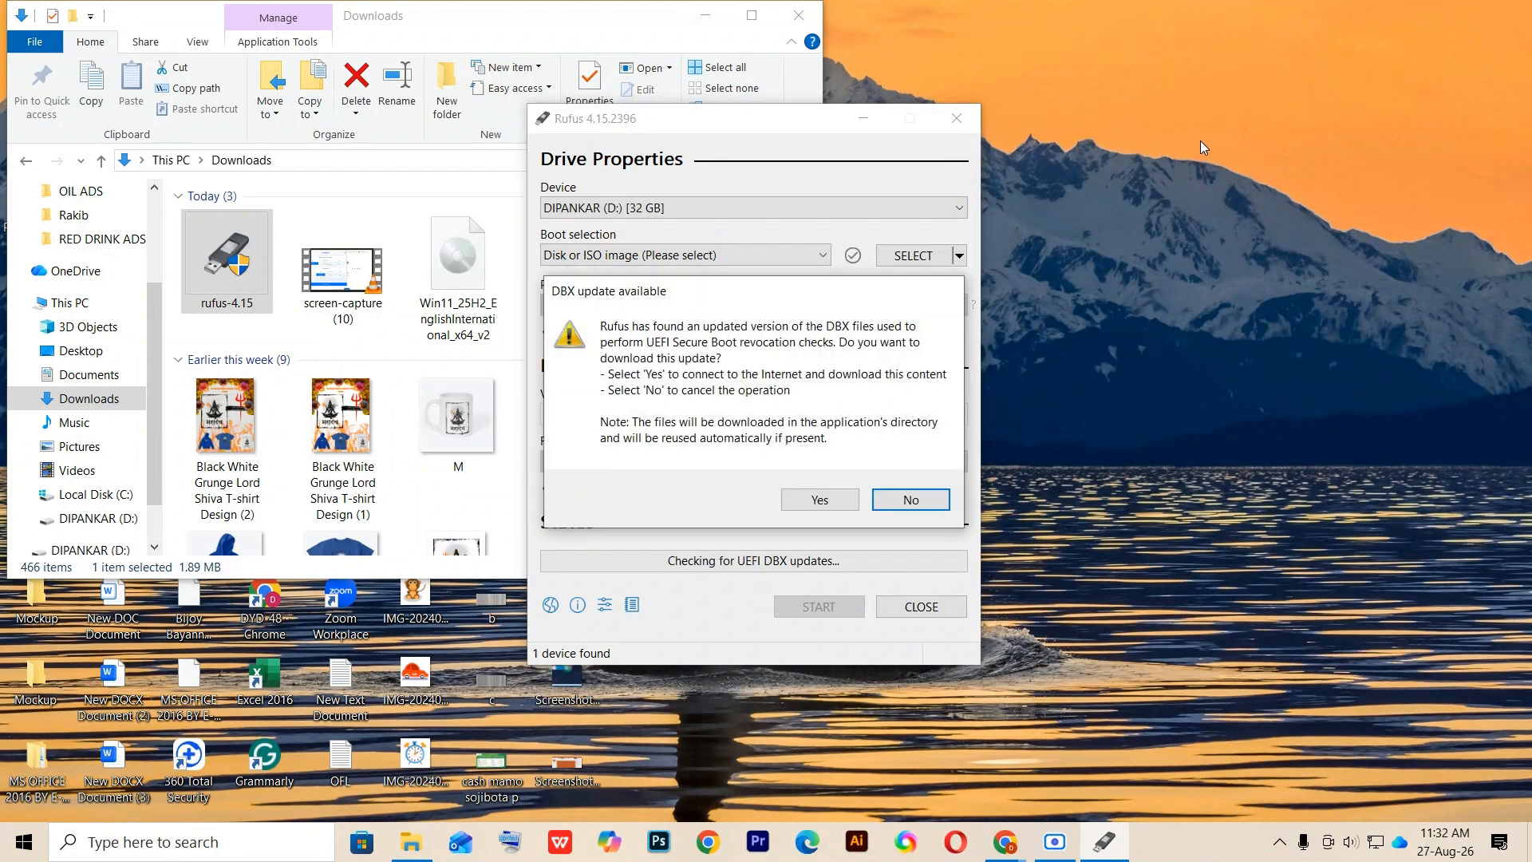
{"action": "left_click", "coordinate": [909, 500]}
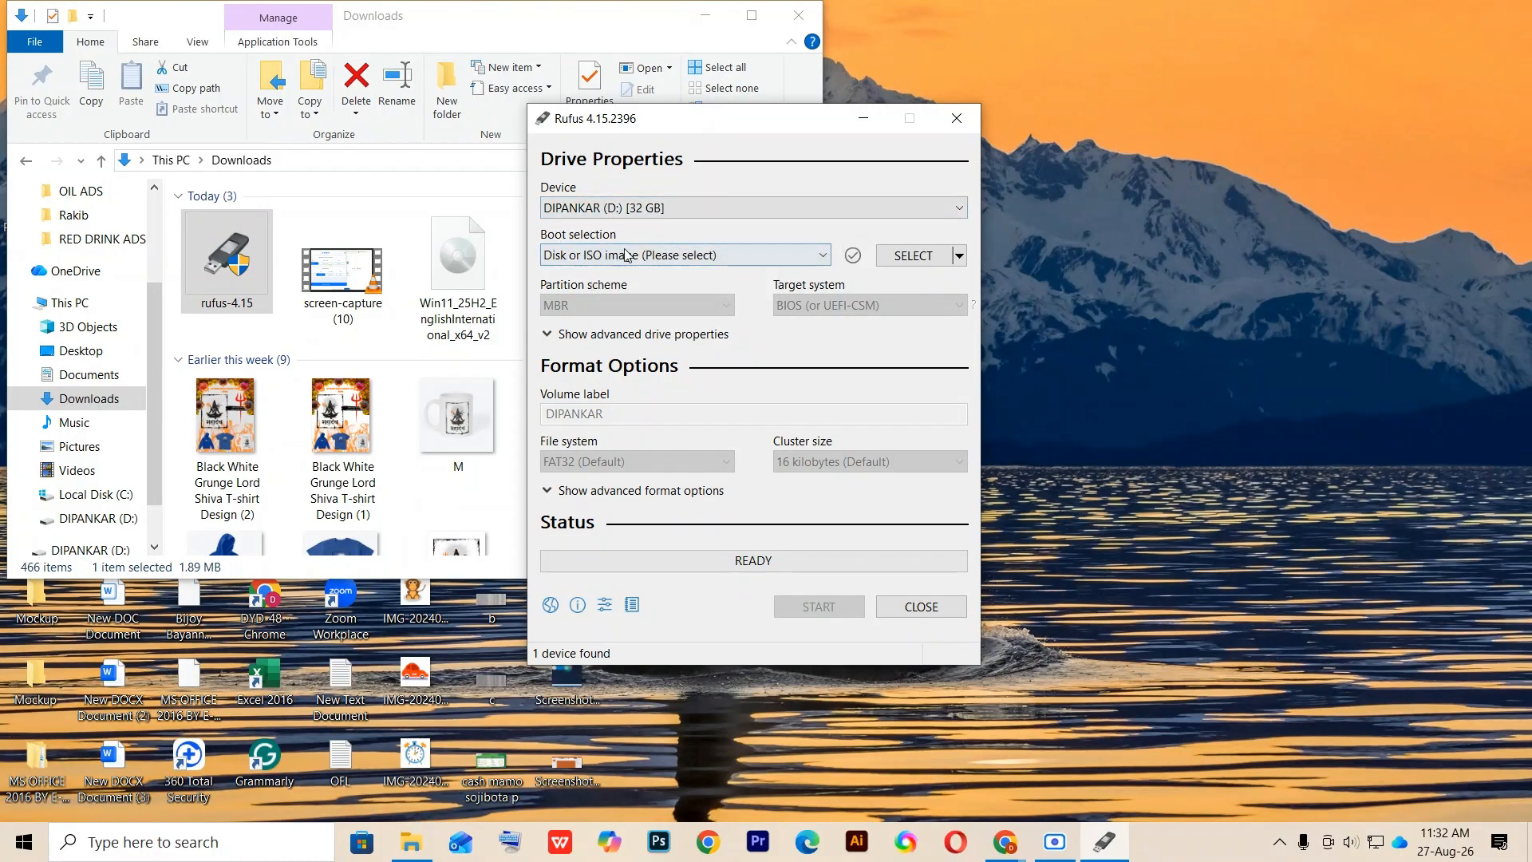
Step: Load Win11_25H2_EnglishInternational_x64_v2 from Downloads as the Rufus boot image and move the Rufus window clear of the folder window
{"action": "left_click", "coordinate": [924, 257]}
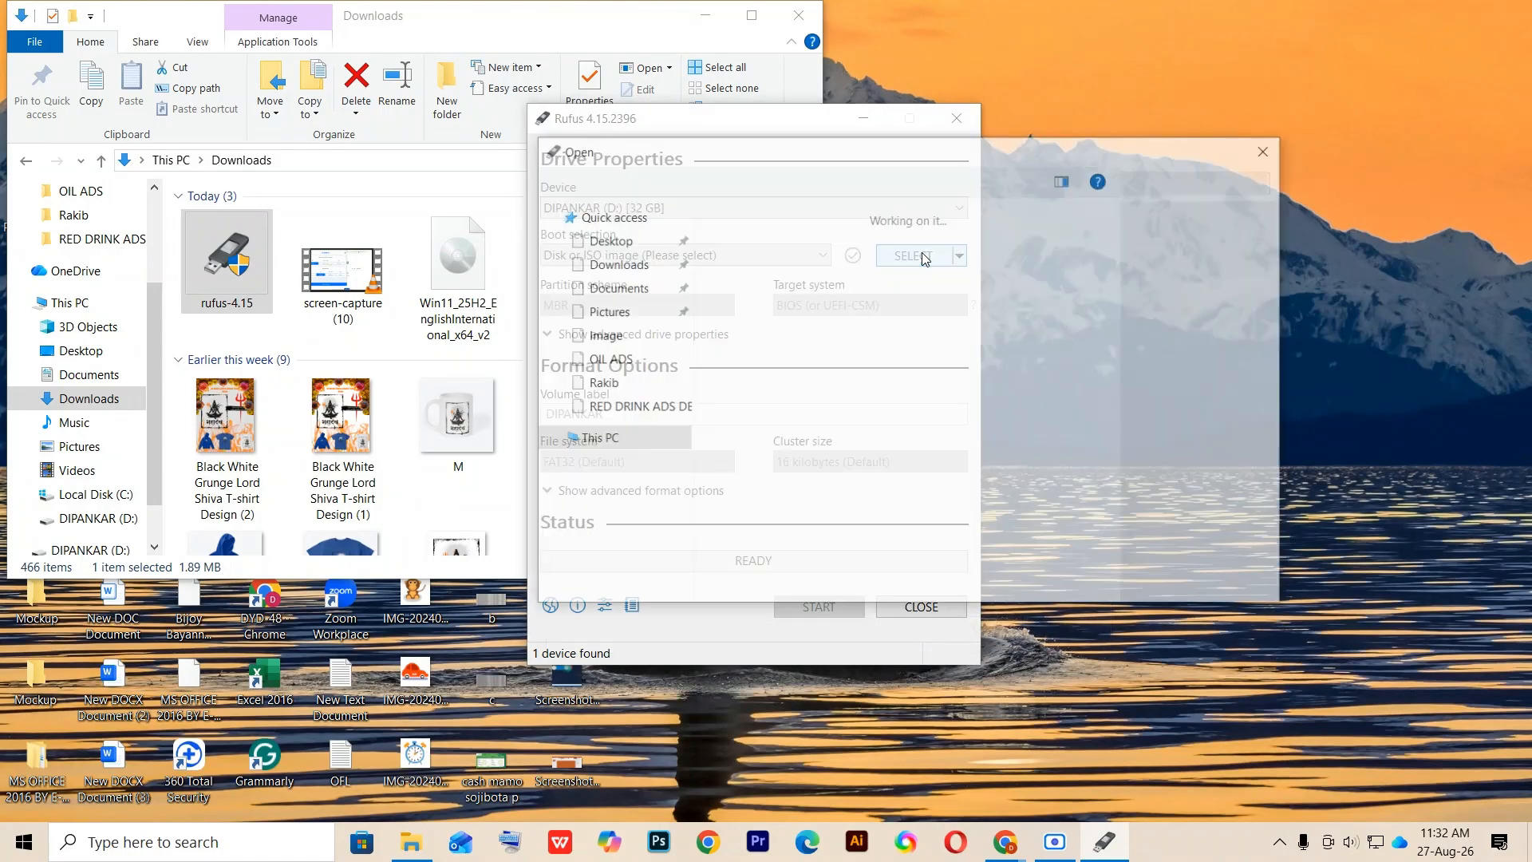
{"action": "left_click", "coordinate": [765, 344]}
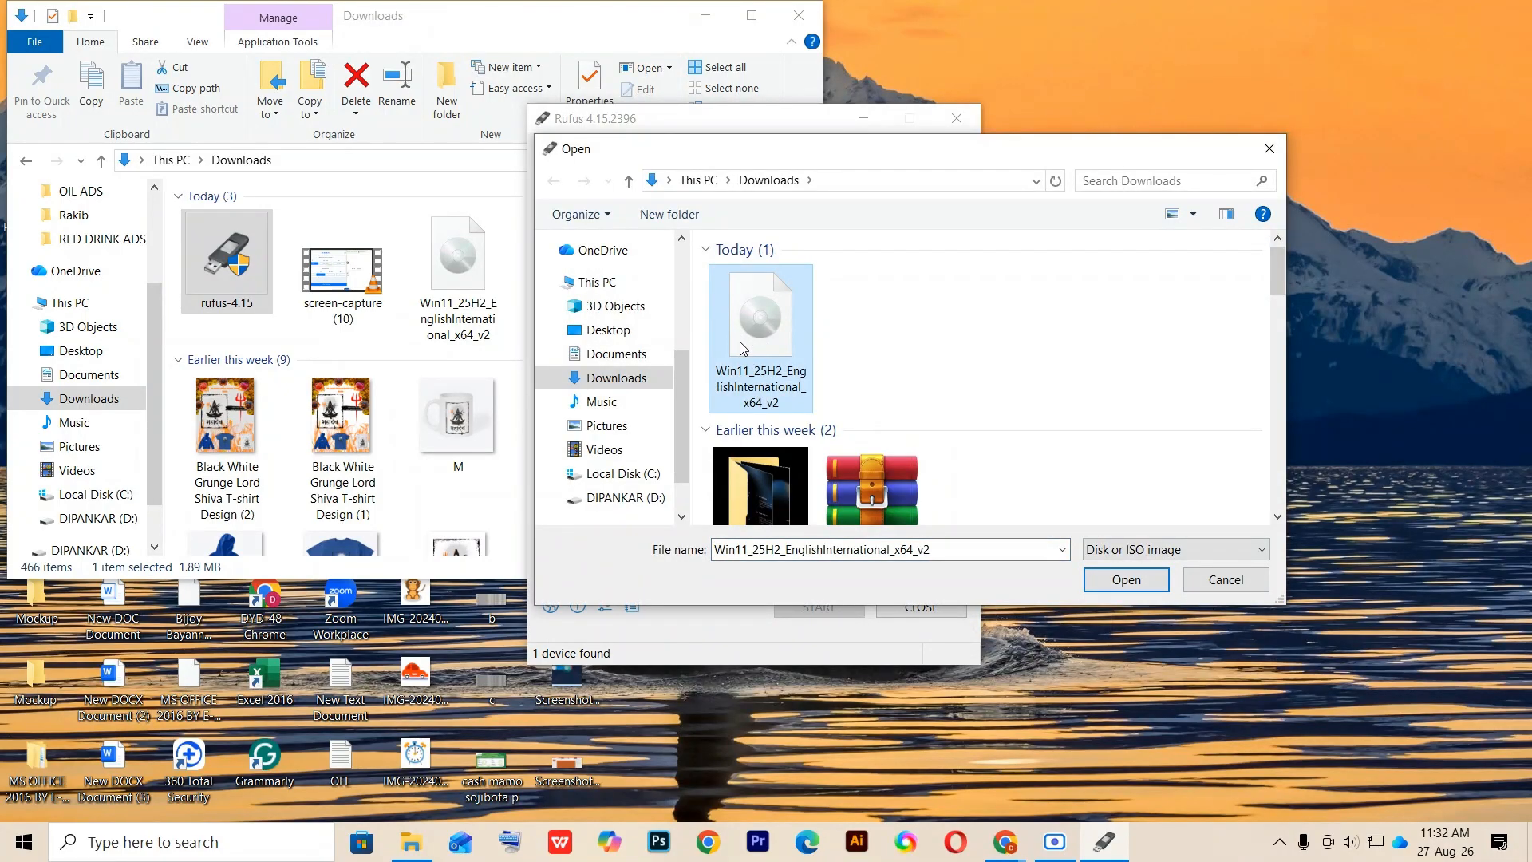
{"action": "left_click", "coordinate": [1126, 580]}
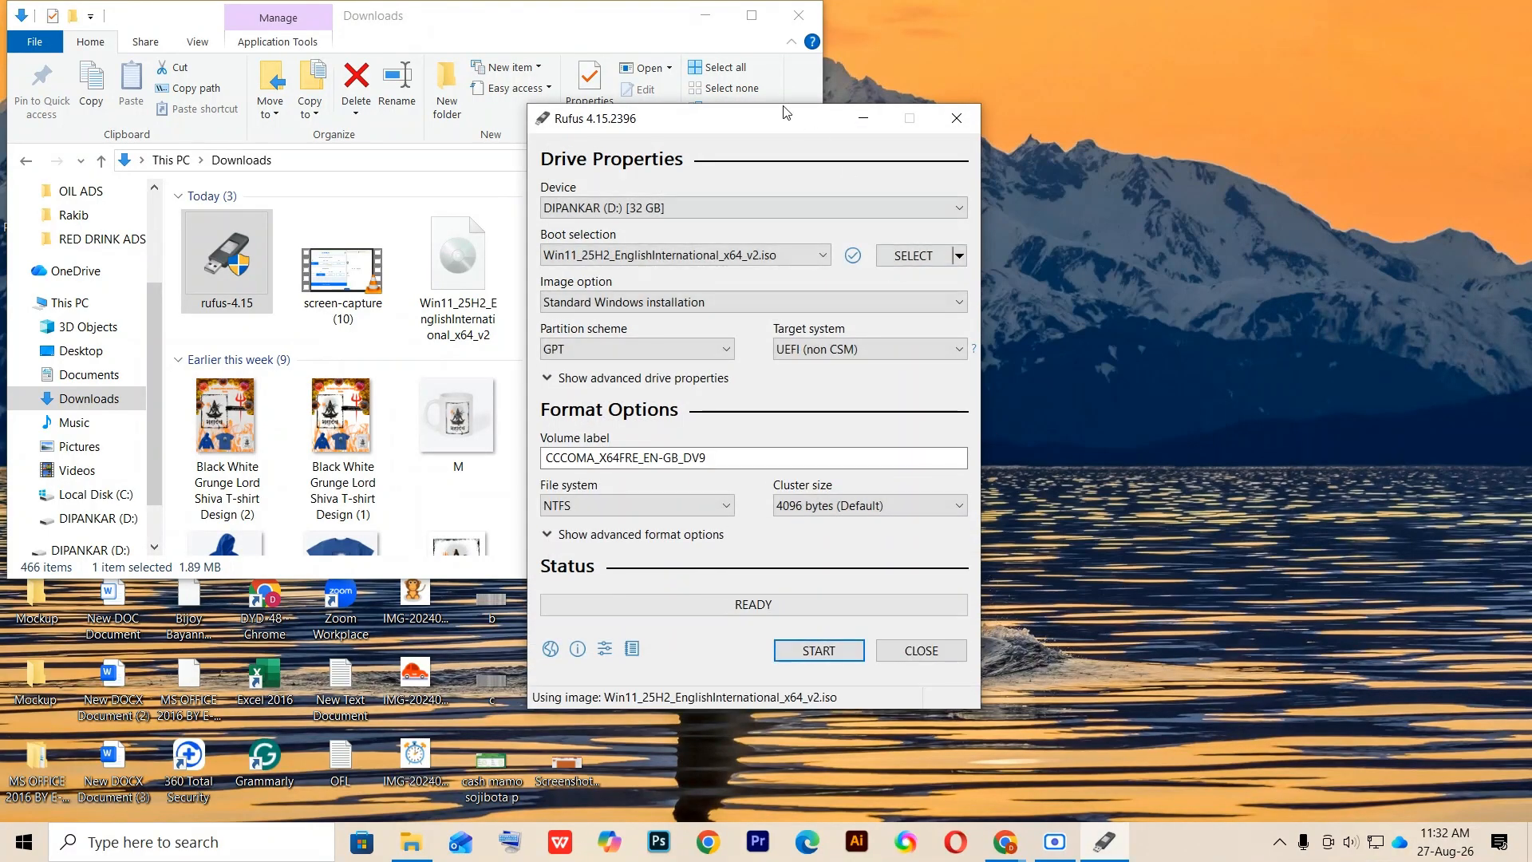
{"action": "left_click_drag", "start_coordinate": [759, 118], "coordinate": [851, 72]}
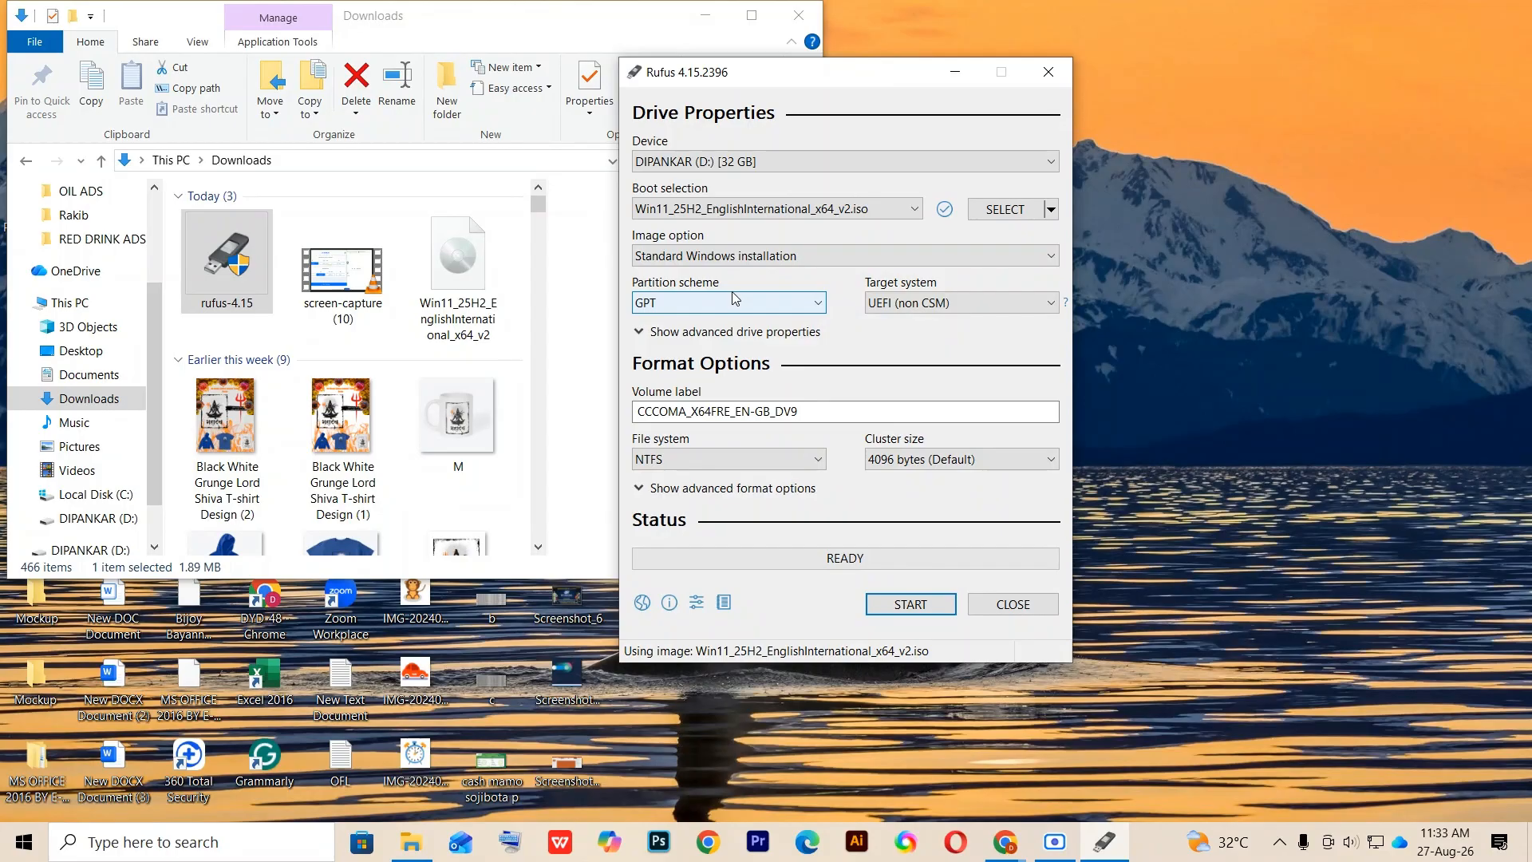
Step: Minimize the Downloads folder window and open Disk Management in the Computer Management console for this PC
{"action": "left_click", "coordinate": [722, 32]}
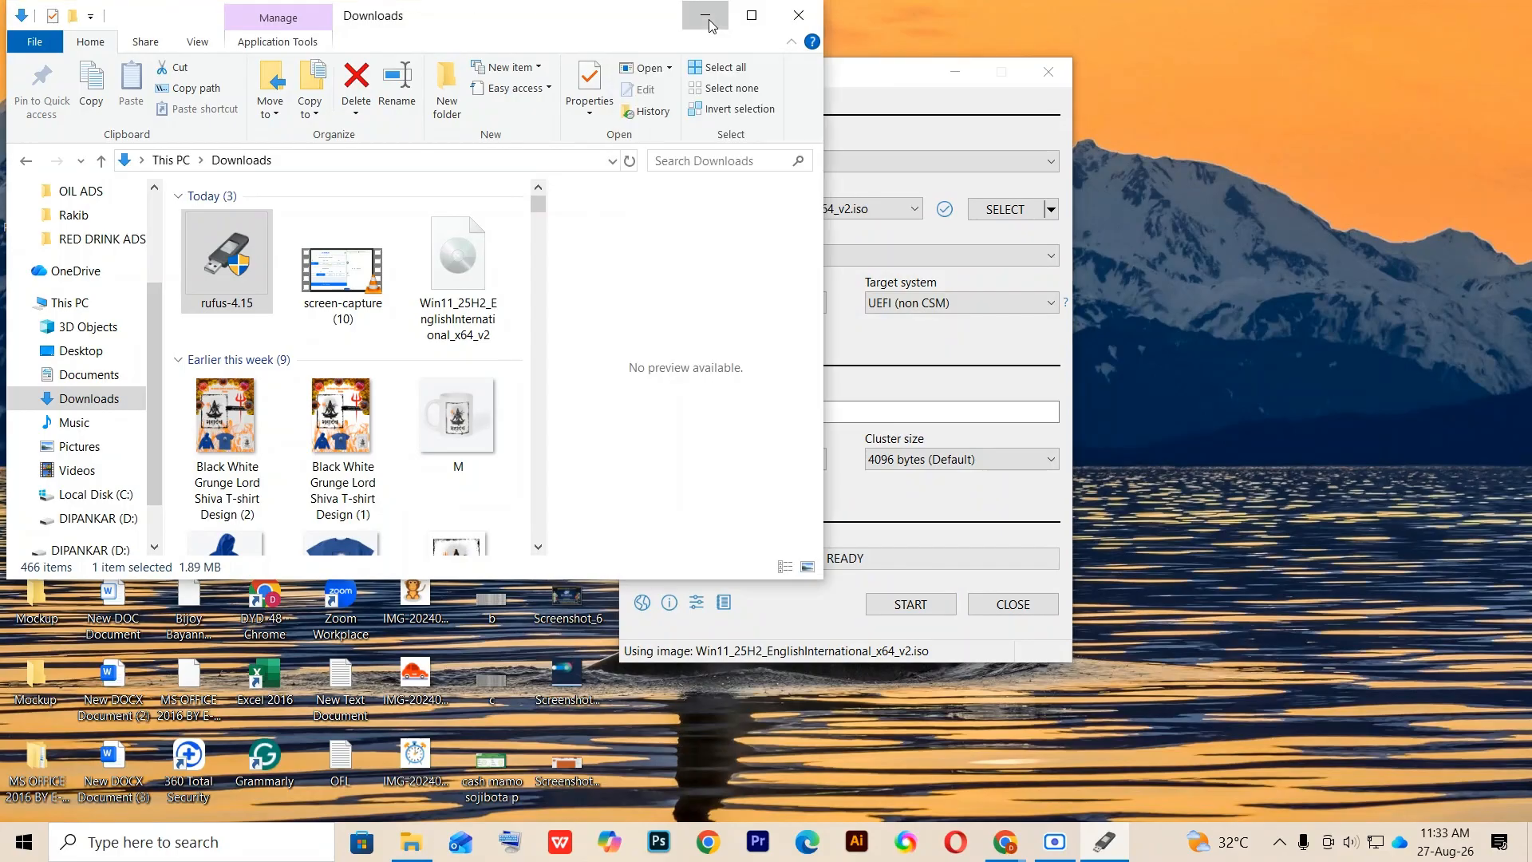
{"action": "left_click", "coordinate": [704, 16]}
{"action": "right_click", "coordinate": [22, 45]}
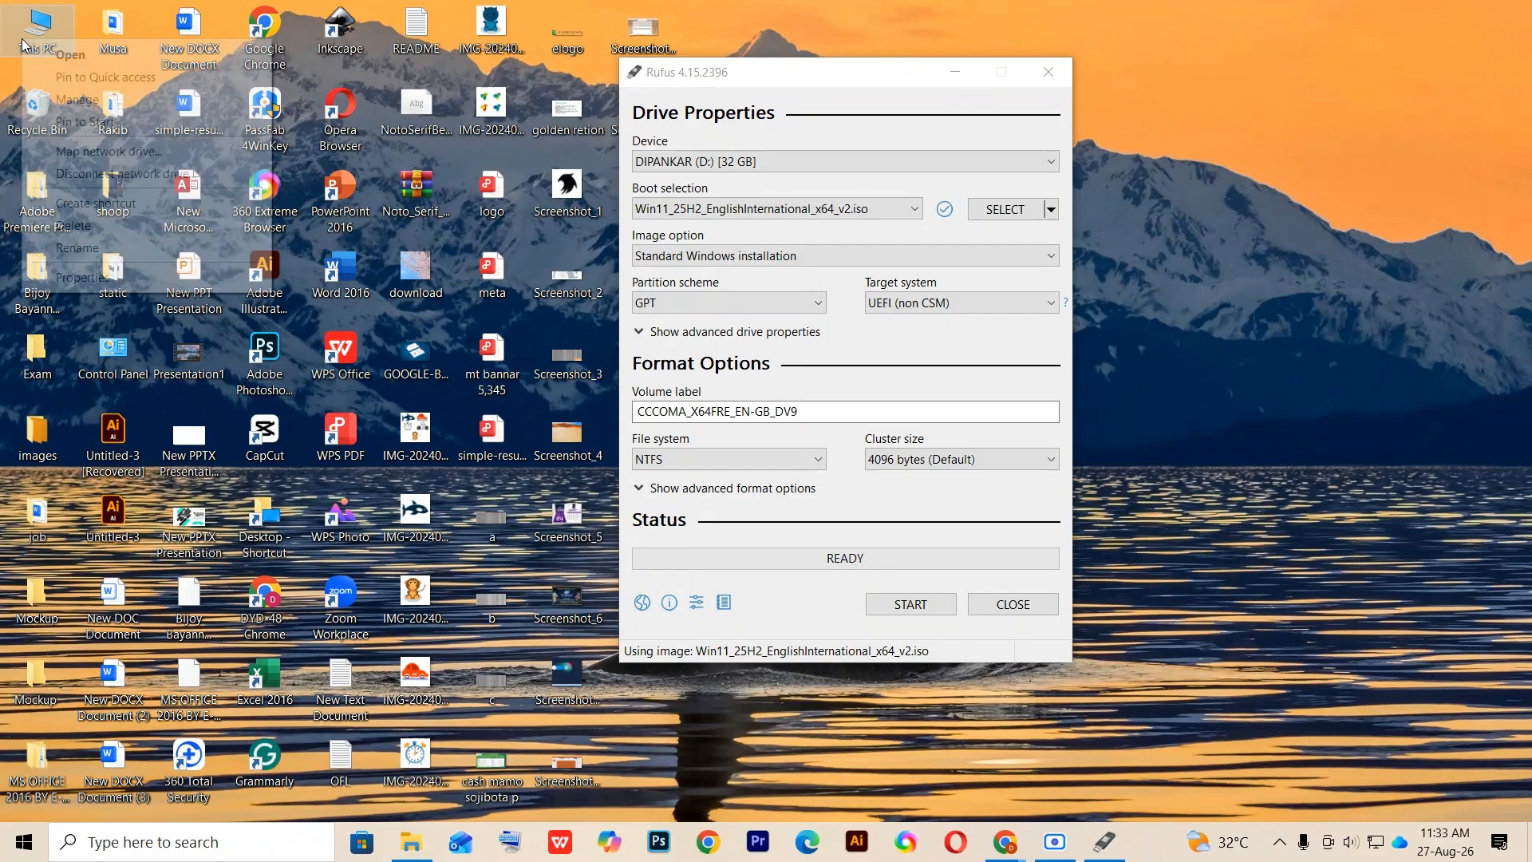
{"action": "left_click", "coordinate": [98, 101]}
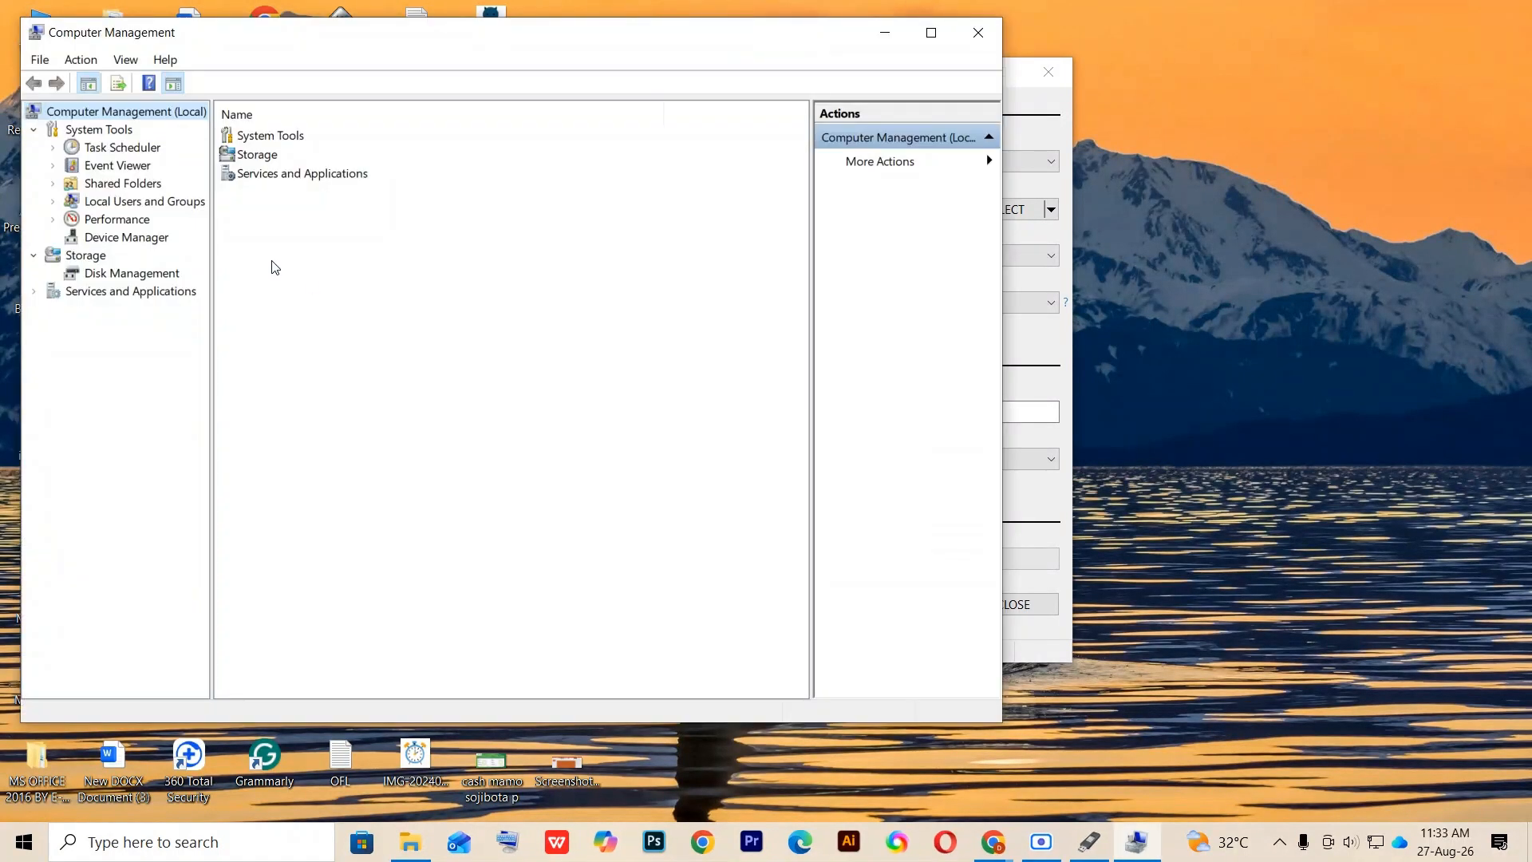
{"action": "left_click", "coordinate": [111, 275]}
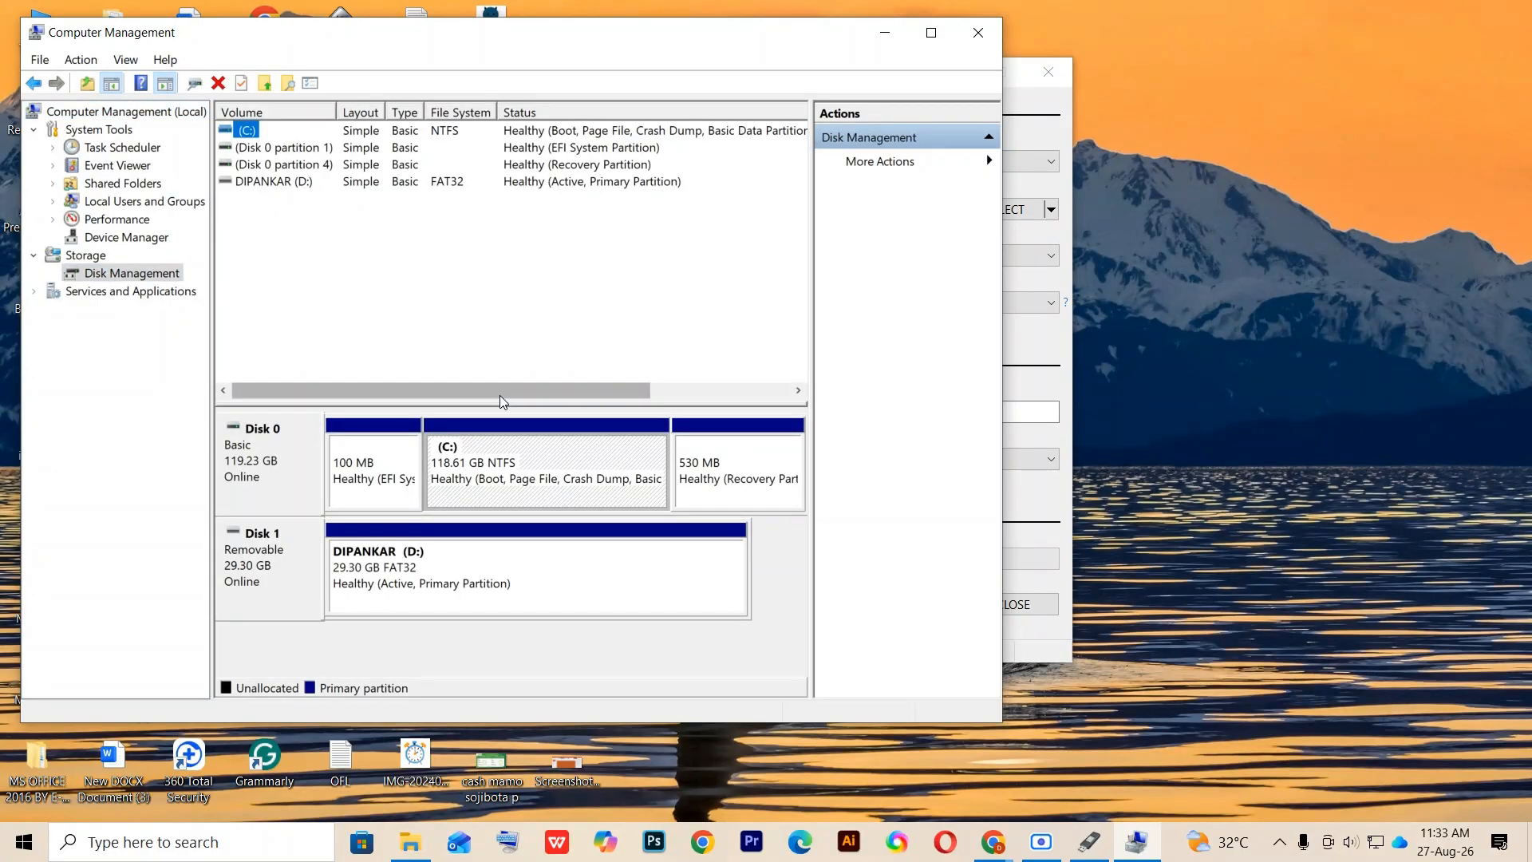
Step: Check the partition style of Disk 0 in its volume properties, close the properties, and minimize Computer Management
{"action": "left_click", "coordinate": [240, 456]}
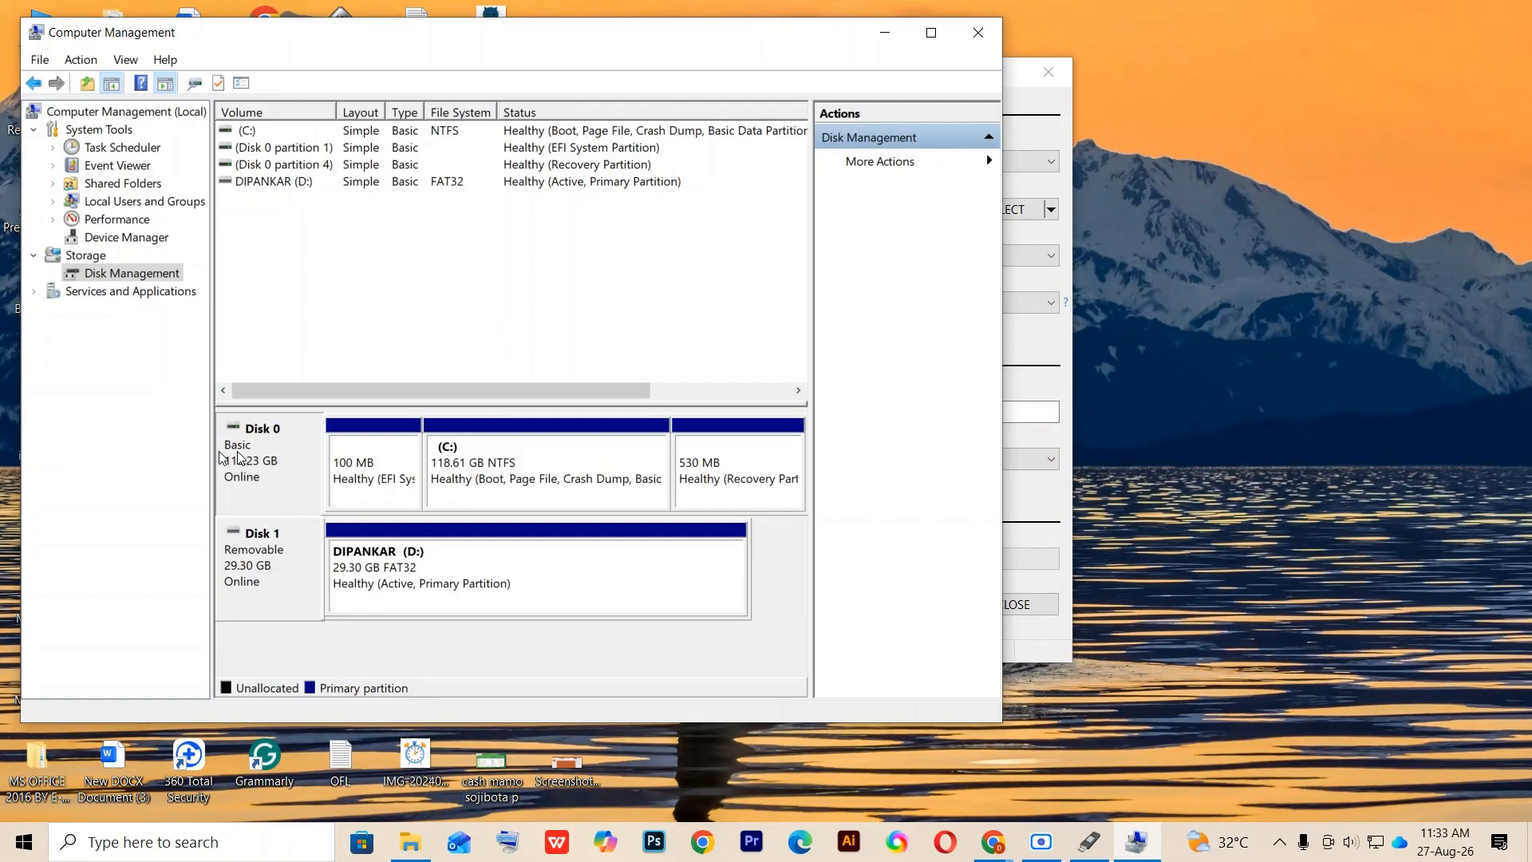
{"action": "right_click", "coordinate": [274, 463]}
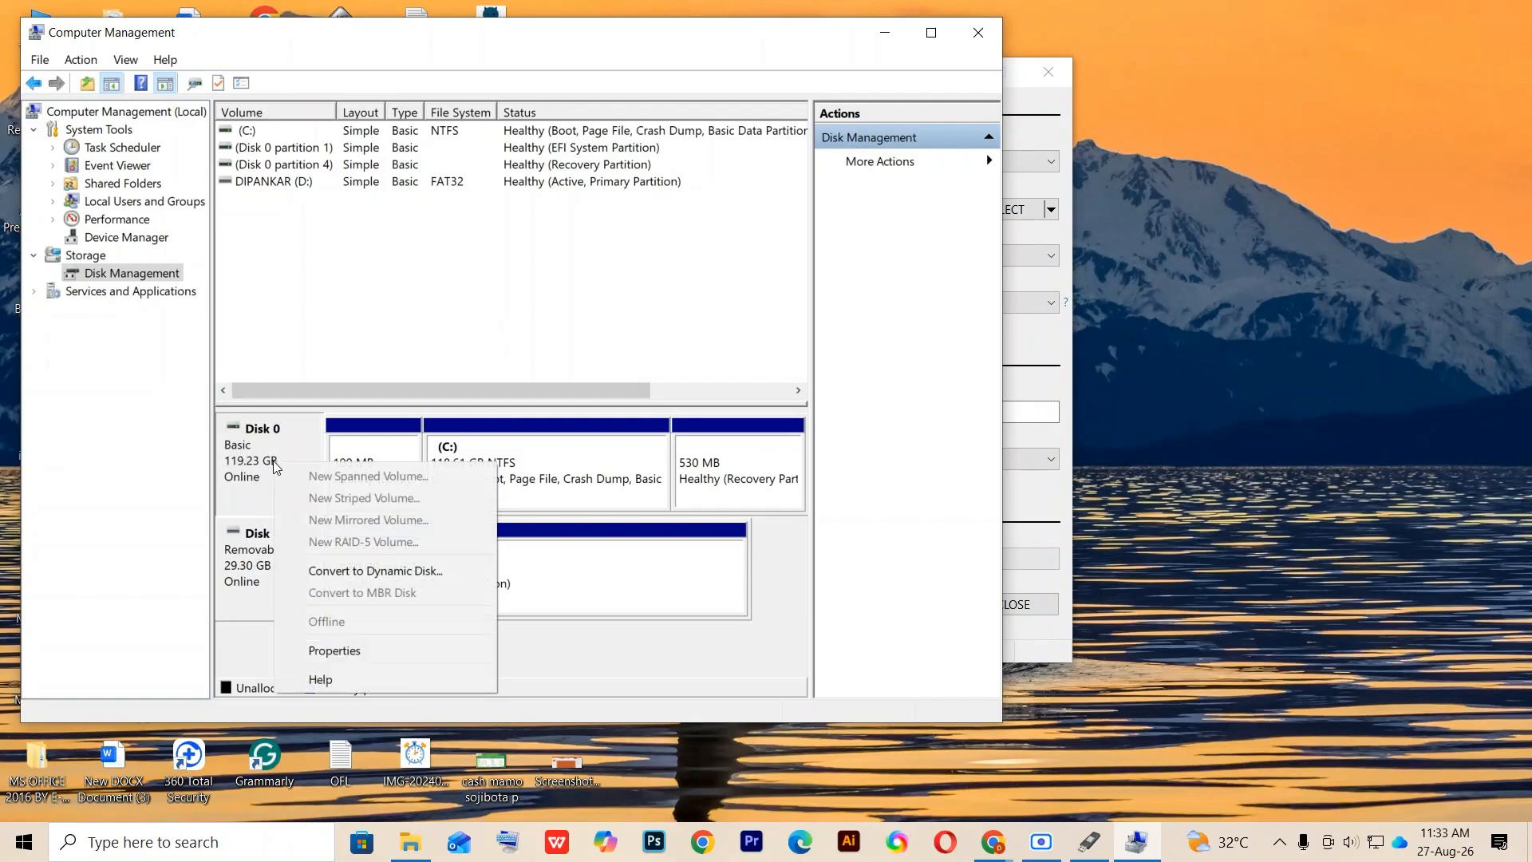
{"action": "left_click", "coordinate": [381, 642]}
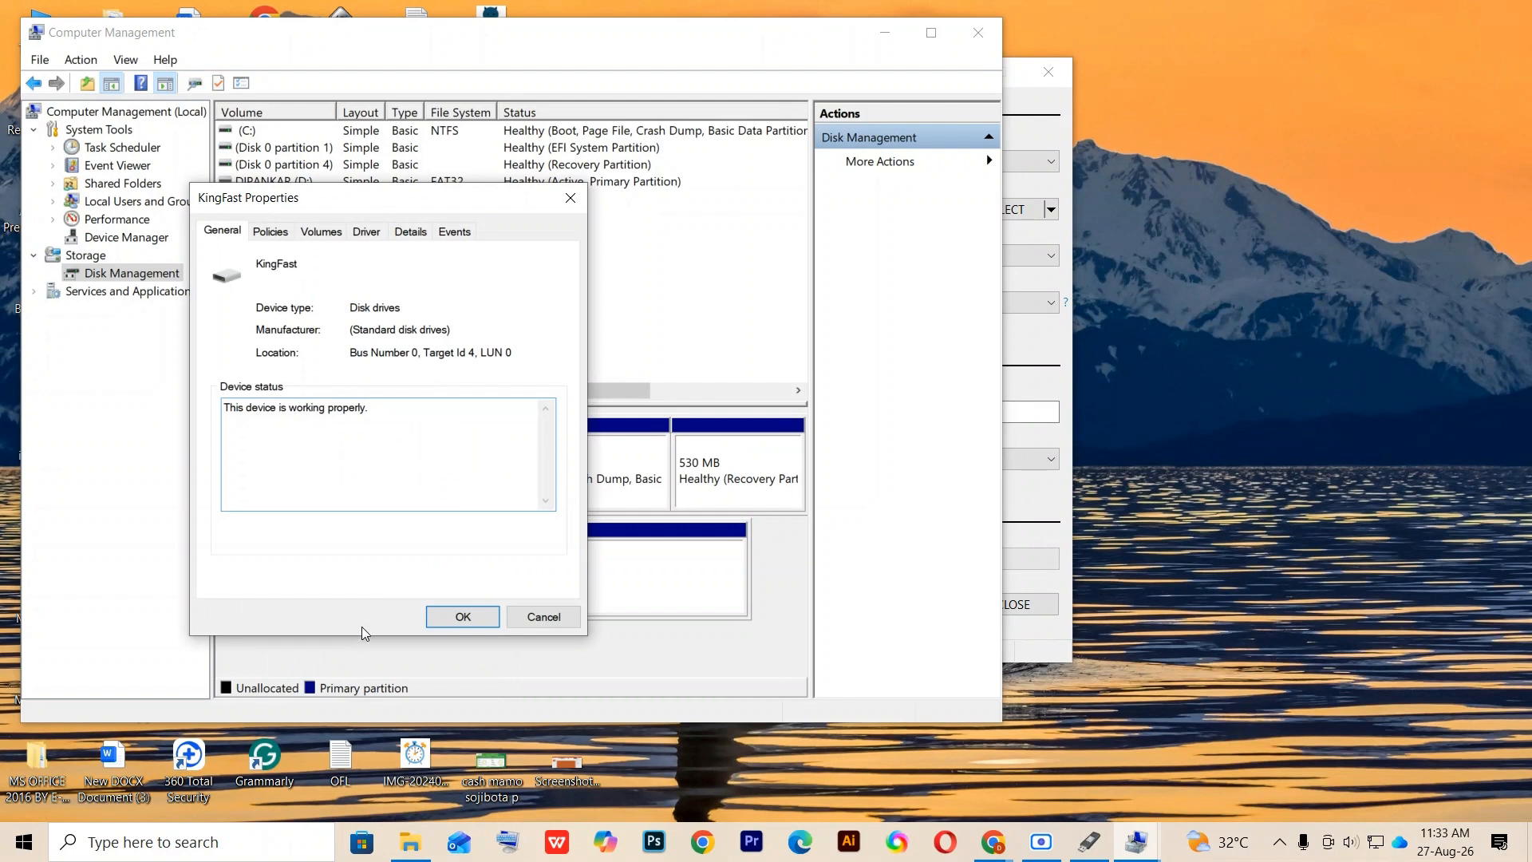
{"action": "left_click", "coordinate": [335, 235]}
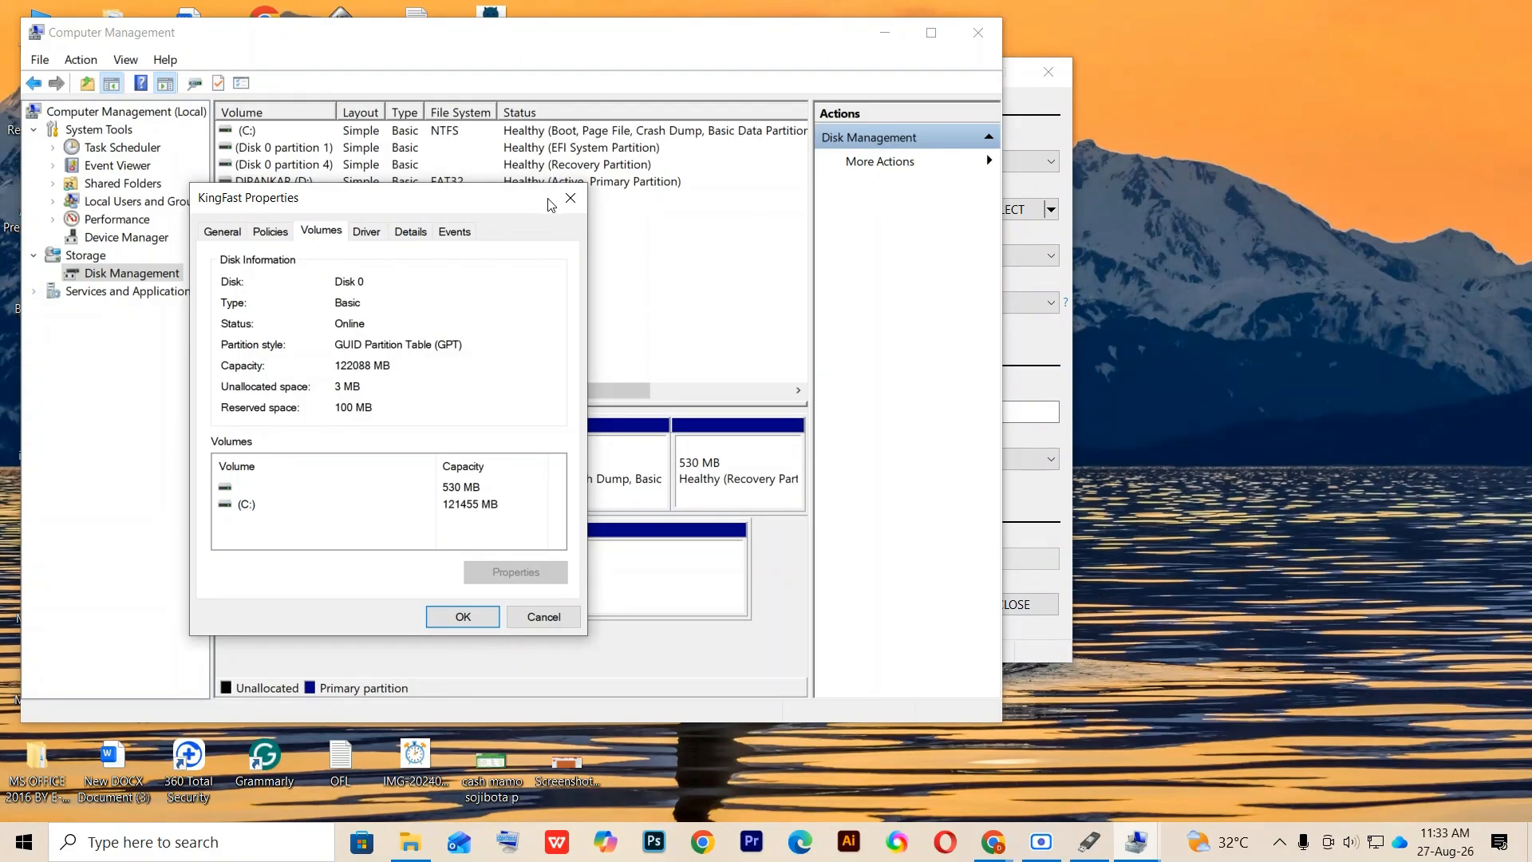
{"action": "left_click", "coordinate": [573, 195]}
{"action": "left_click", "coordinate": [886, 32]}
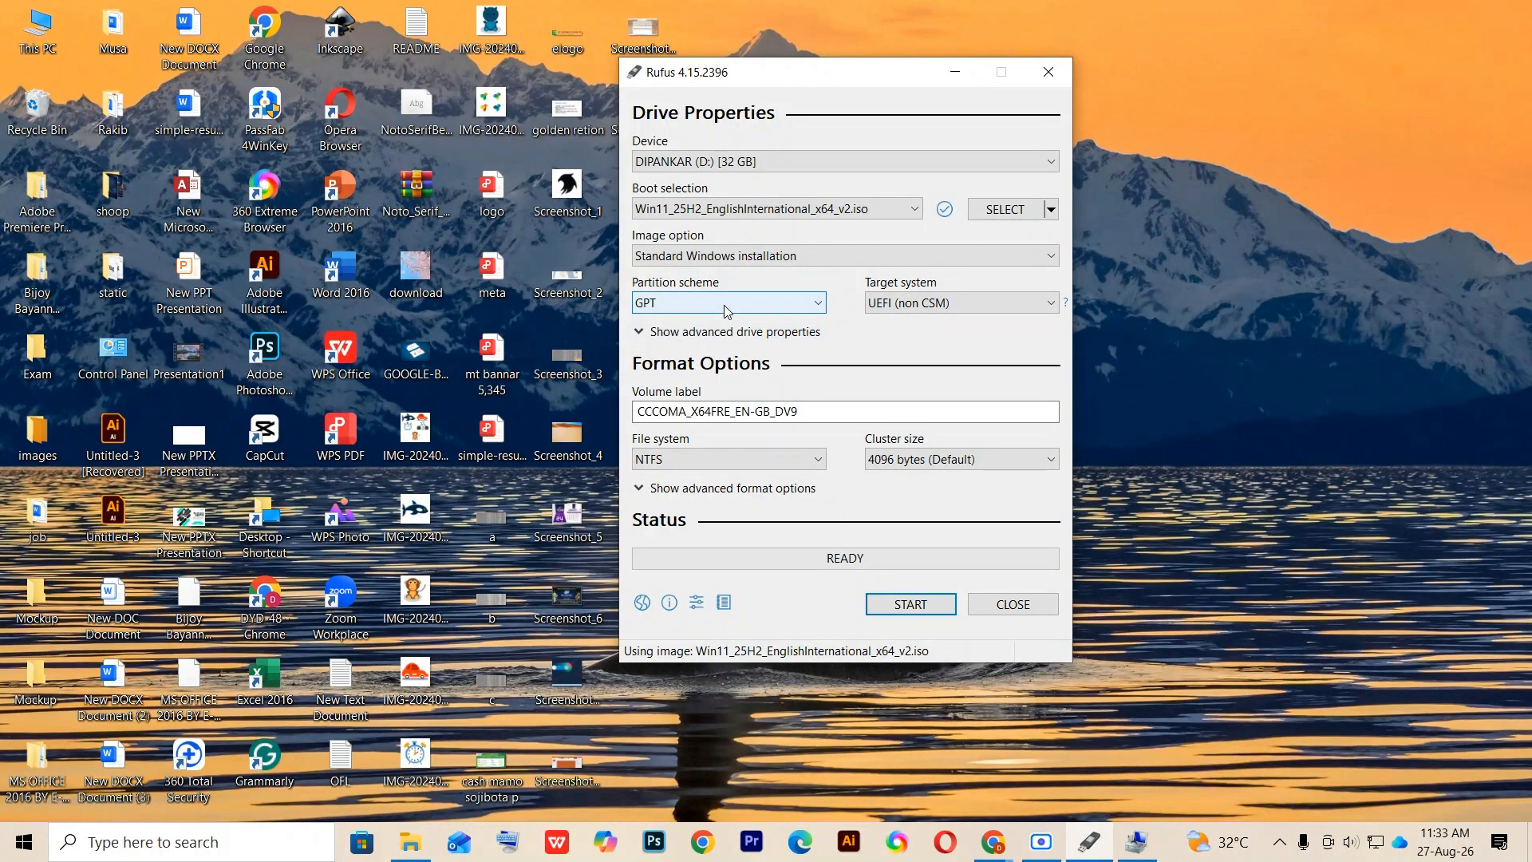
Step: Select UEFI (non CSM) as the target system for the bootable drive in Rufus
{"action": "left_click", "coordinate": [934, 305]}
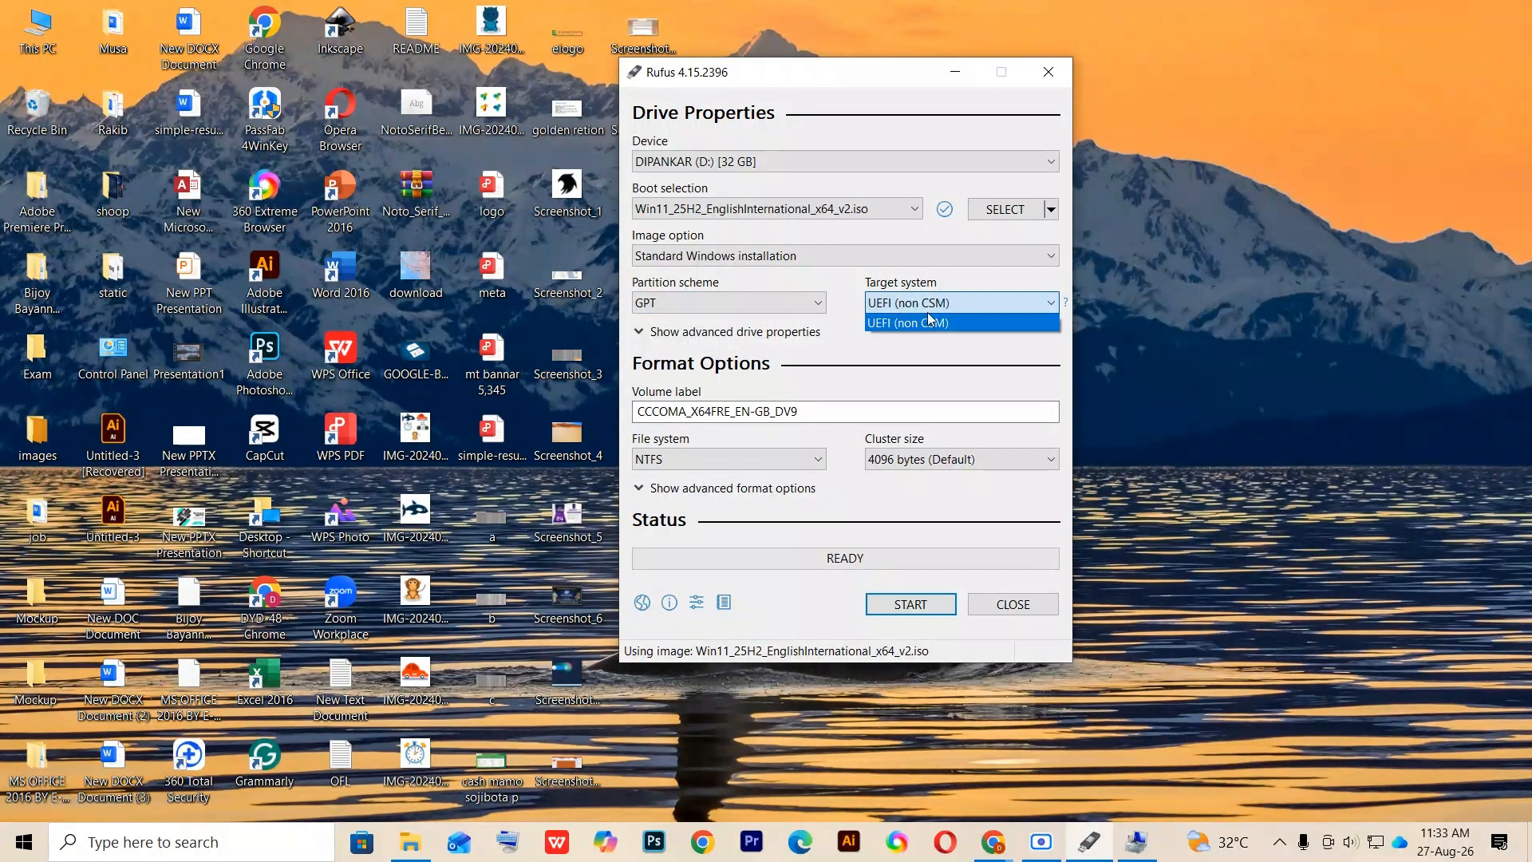
{"action": "left_click", "coordinate": [932, 320]}
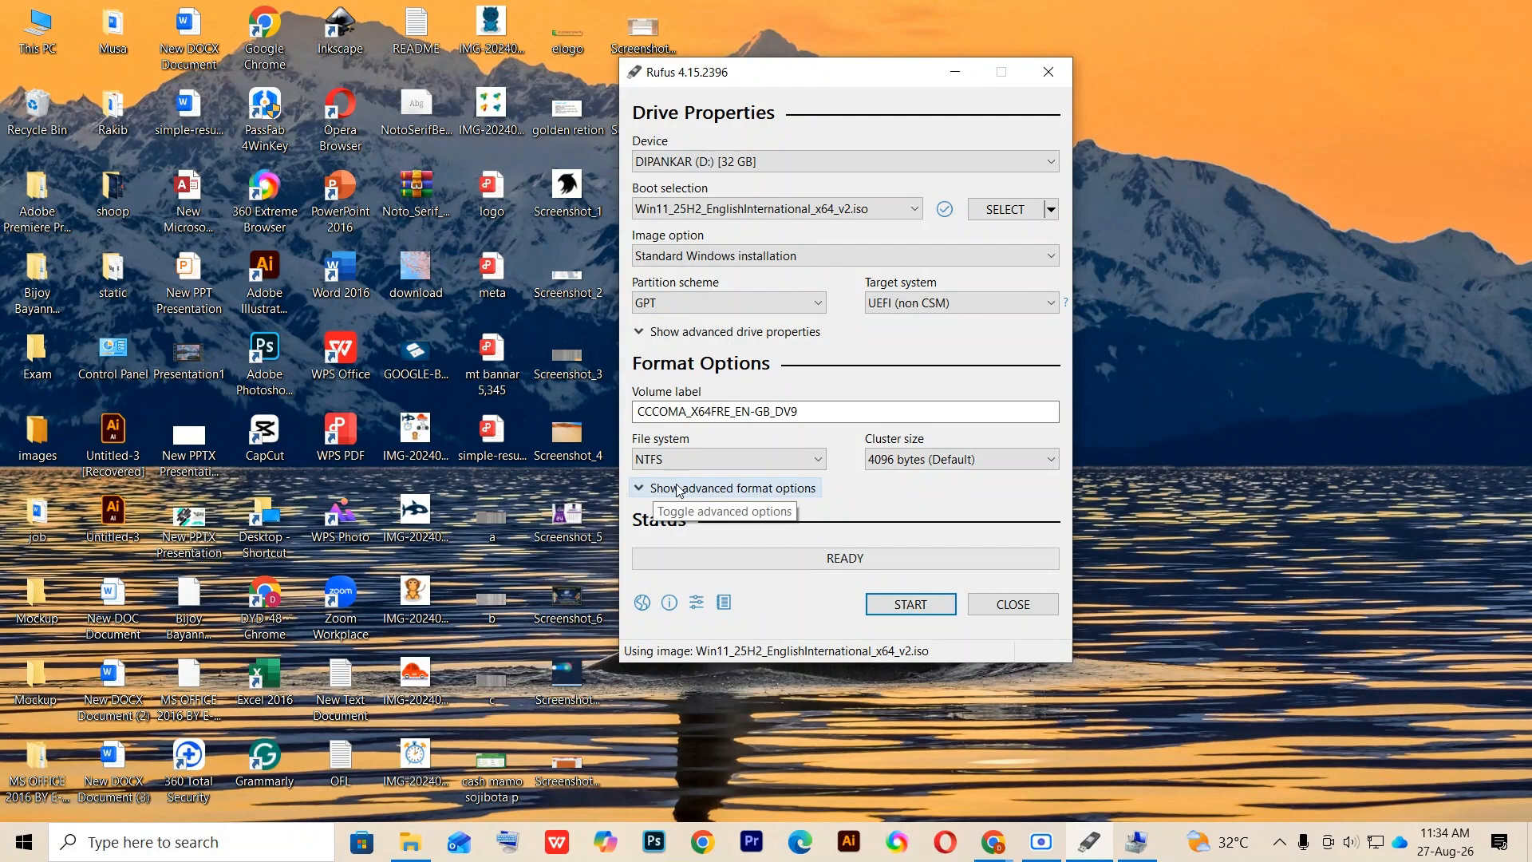
{"action": "left_click", "coordinate": [918, 606]}
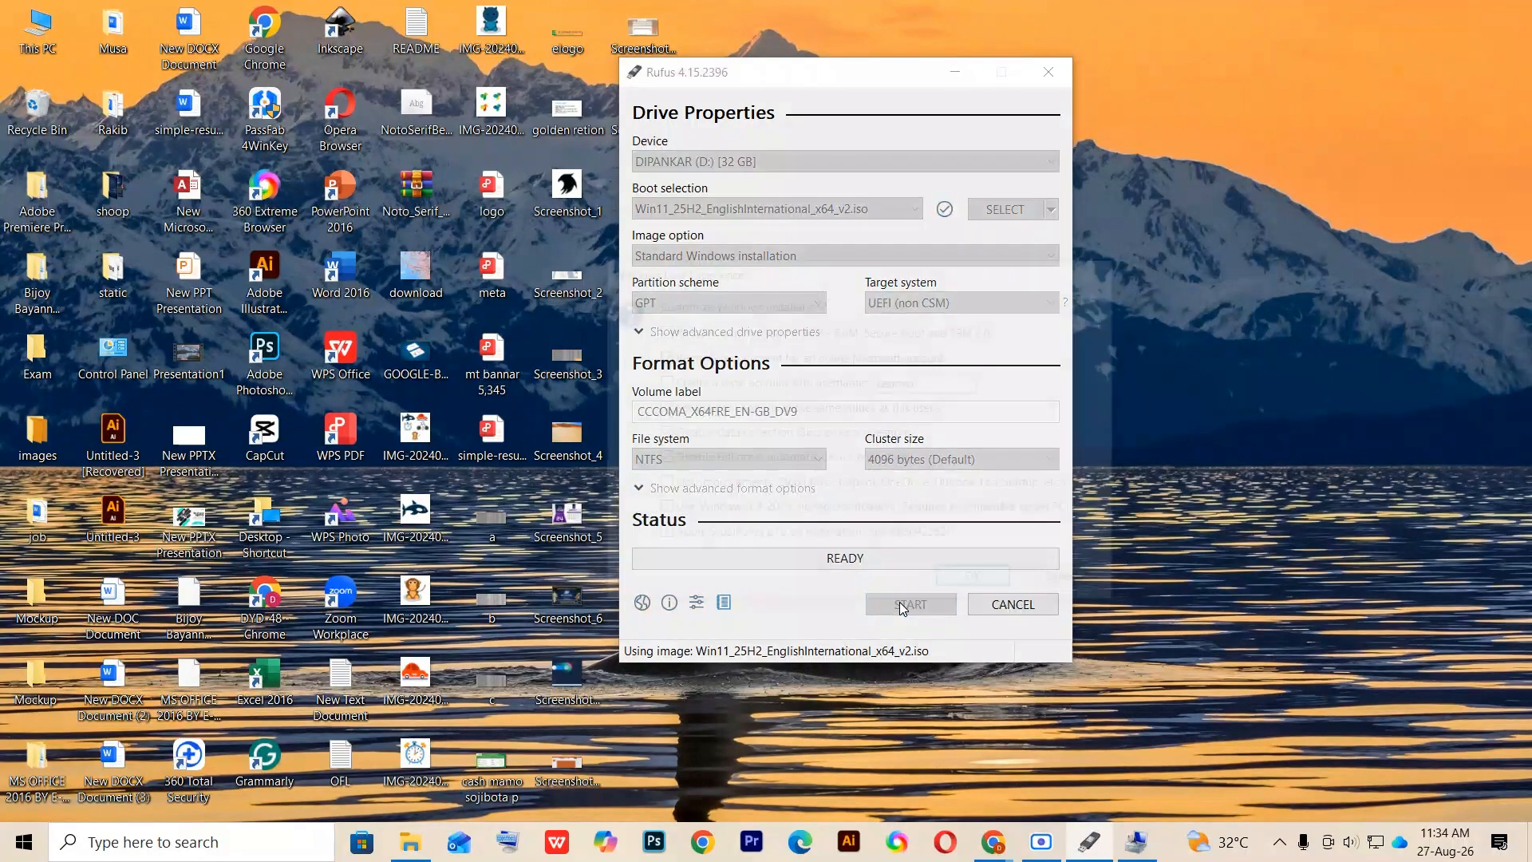
{"action": "left_click_drag", "start_coordinate": [778, 268], "coordinate": [636, 150]}
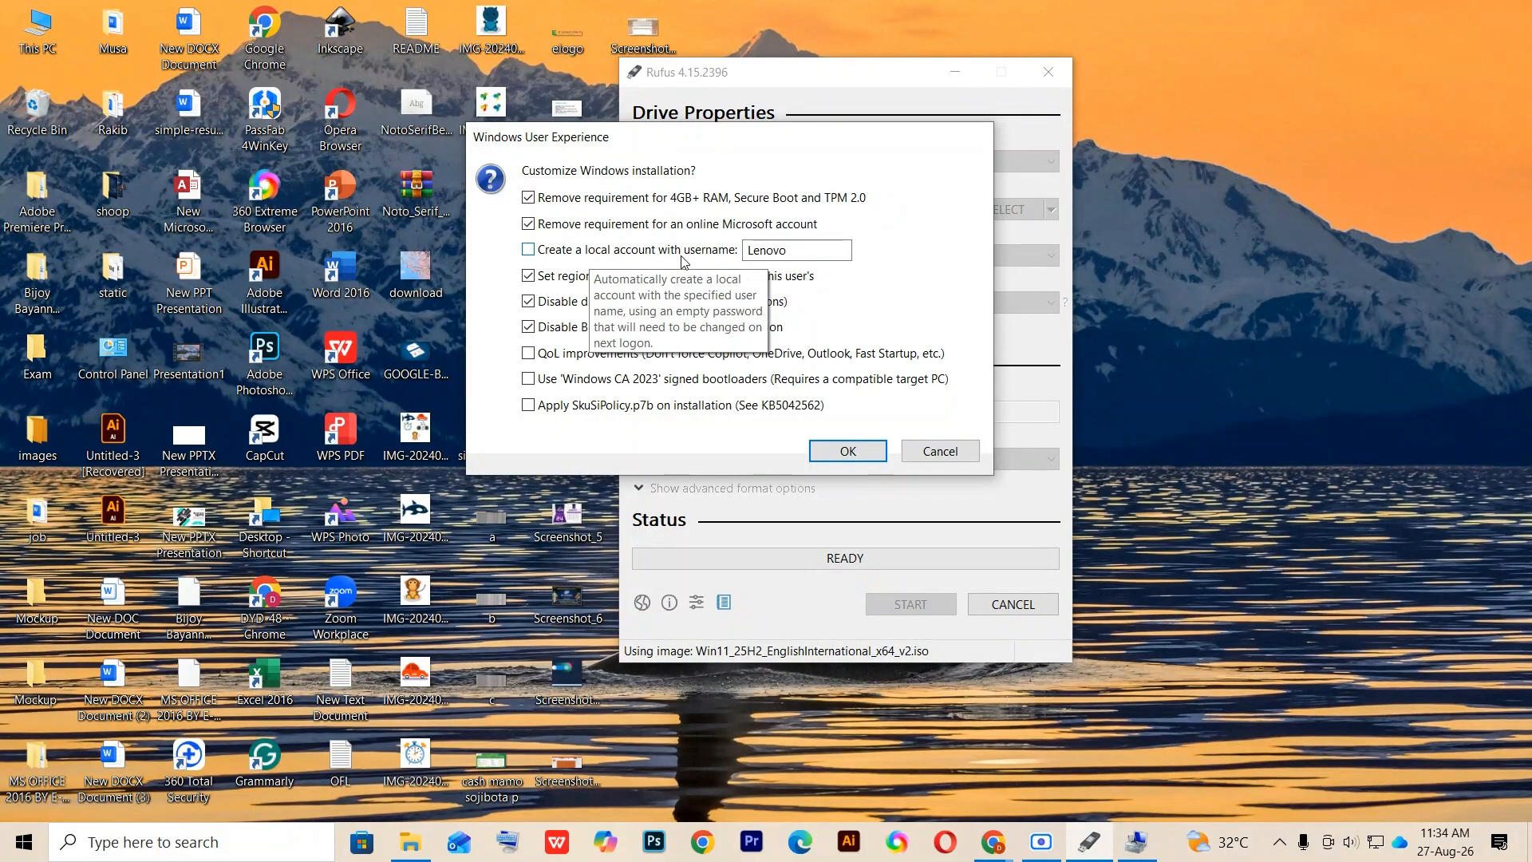
{"action": "left_click_drag", "start_coordinate": [783, 254], "coordinate": [734, 257]}
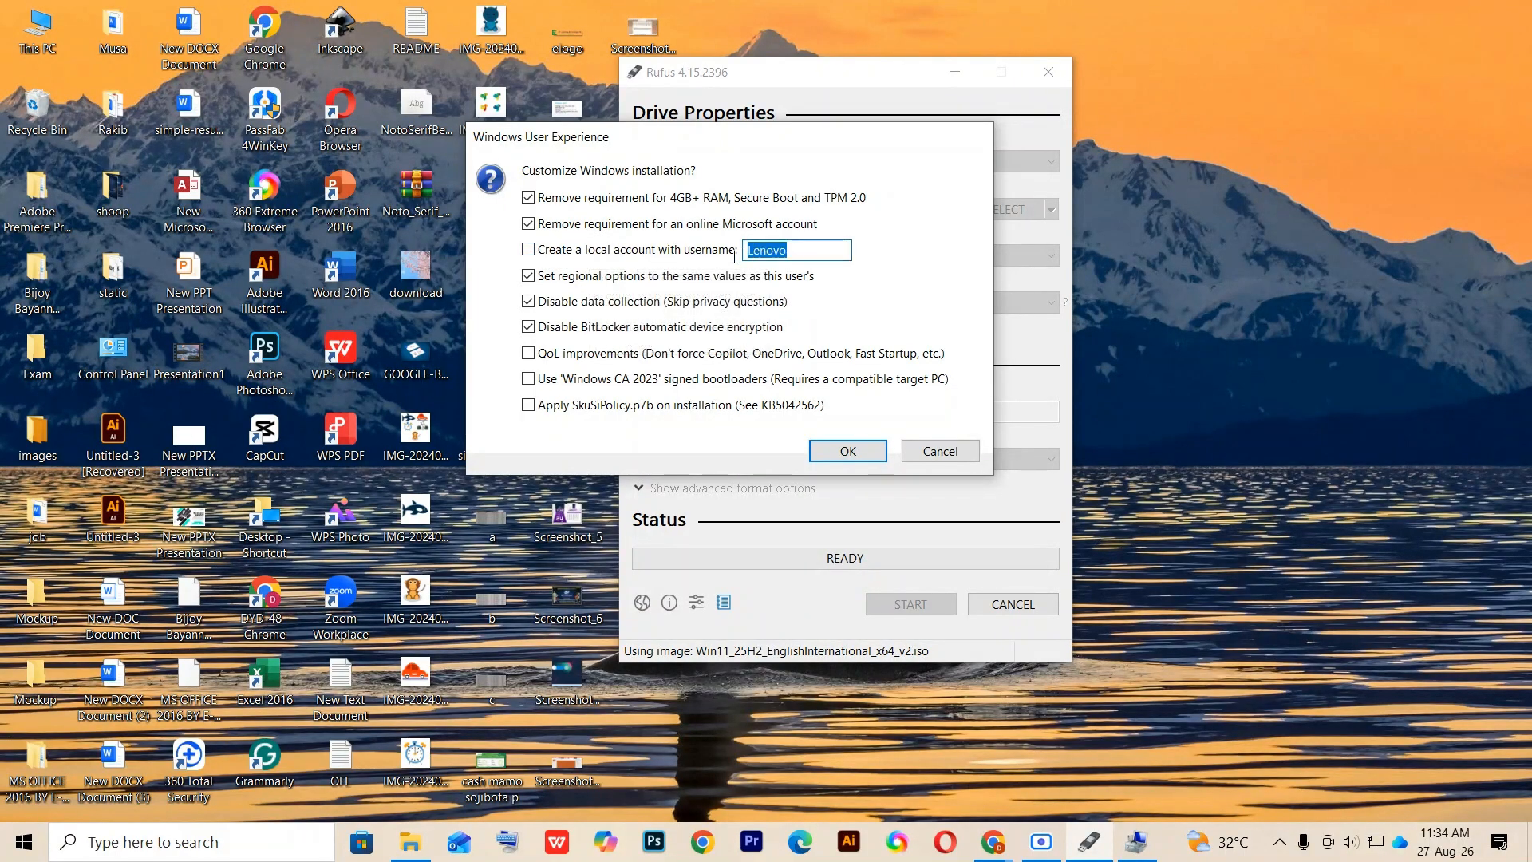
{"action": "left_click", "coordinate": [529, 254]}
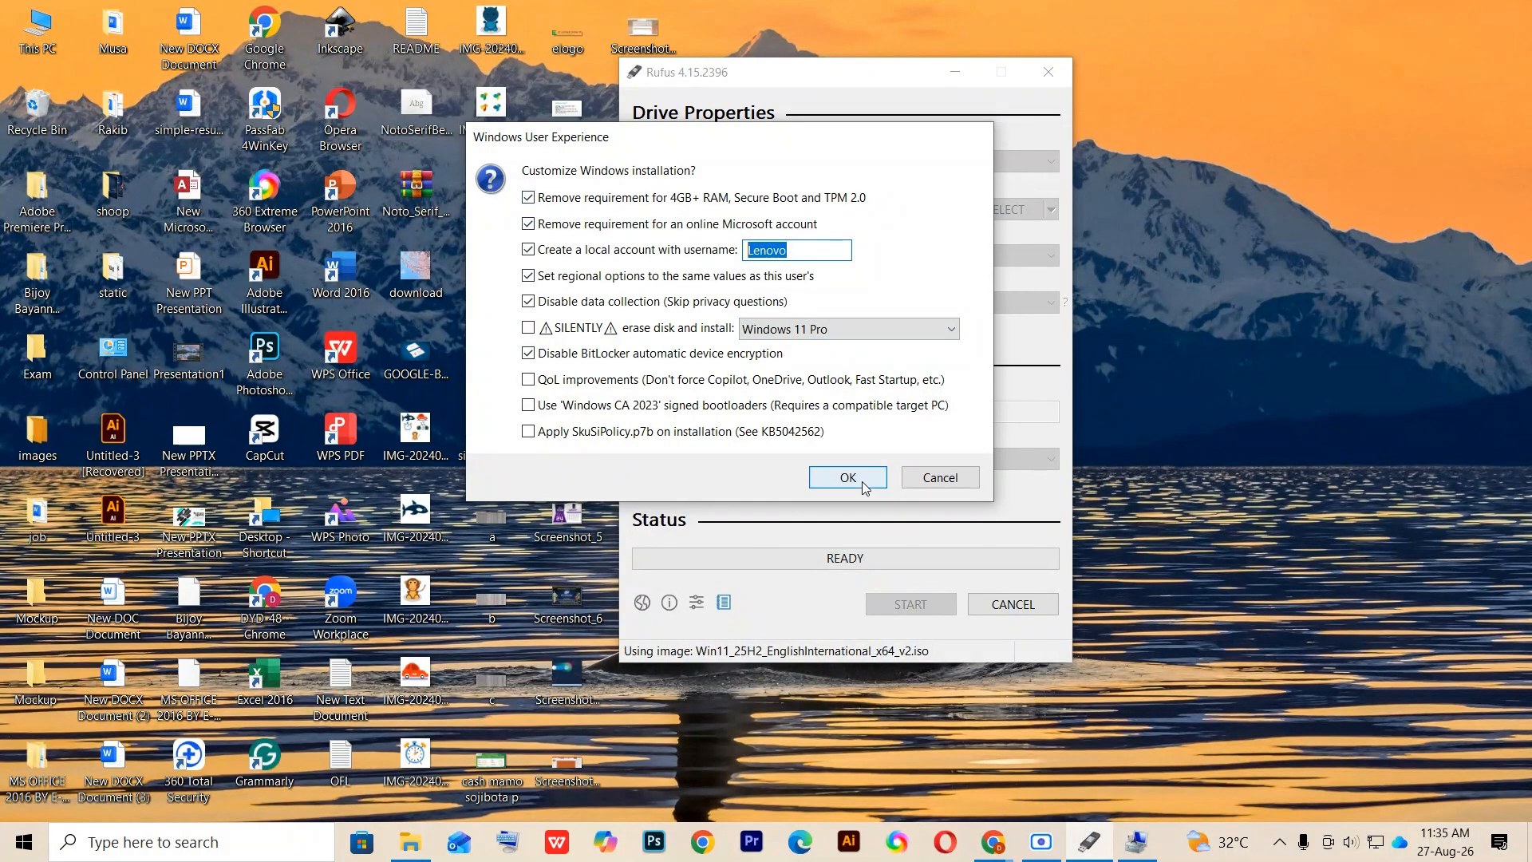
{"action": "left_click", "coordinate": [940, 477]}
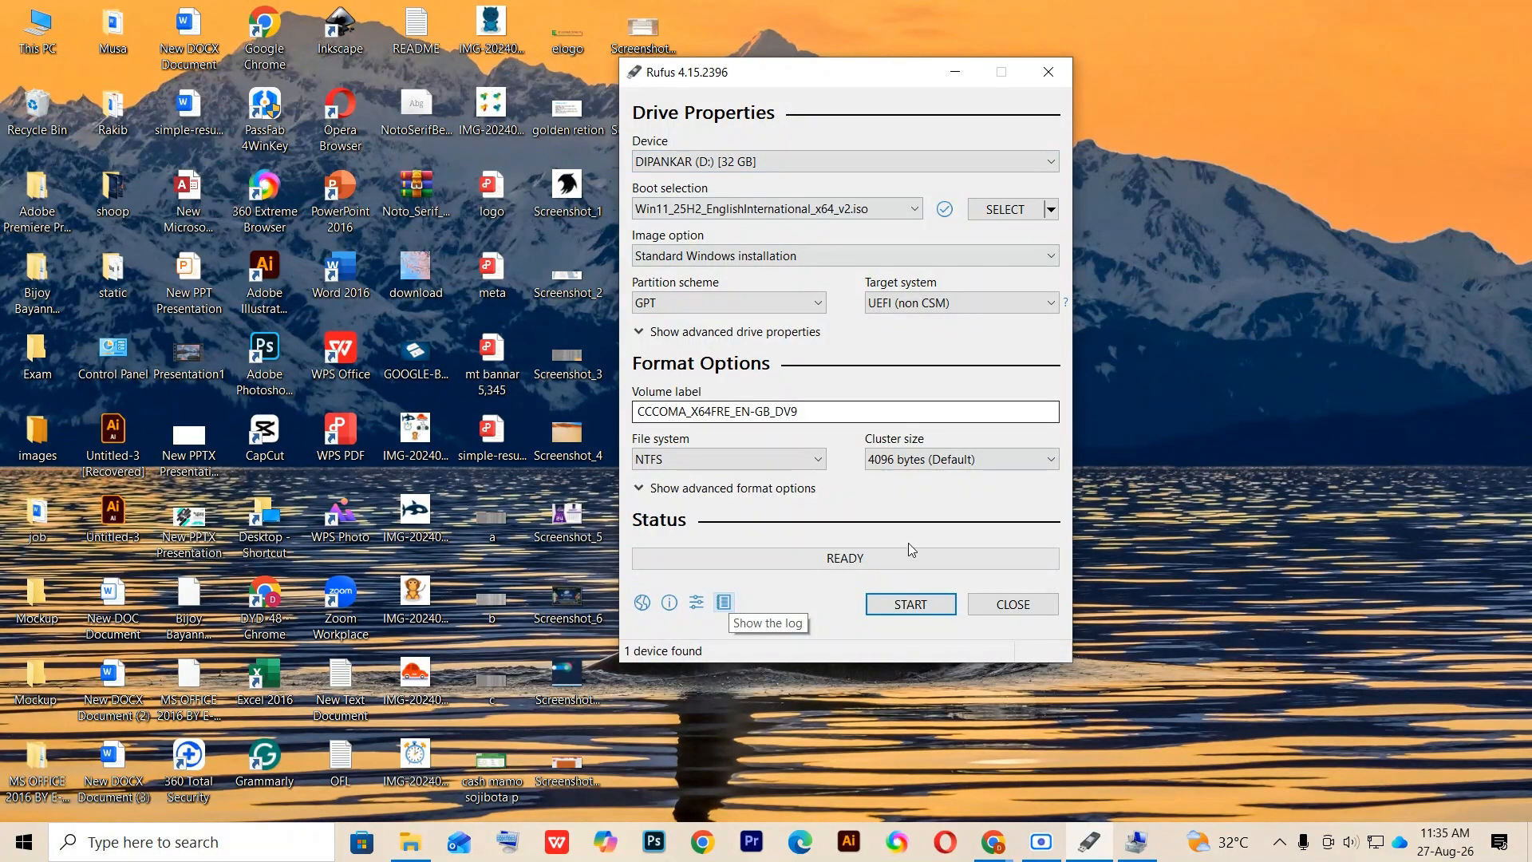
Step: Start creating the bootable USB, accept the preselected Windows customizations without a local account, and confirm erasing the 32 GB drive
{"action": "left_click", "coordinate": [911, 607]}
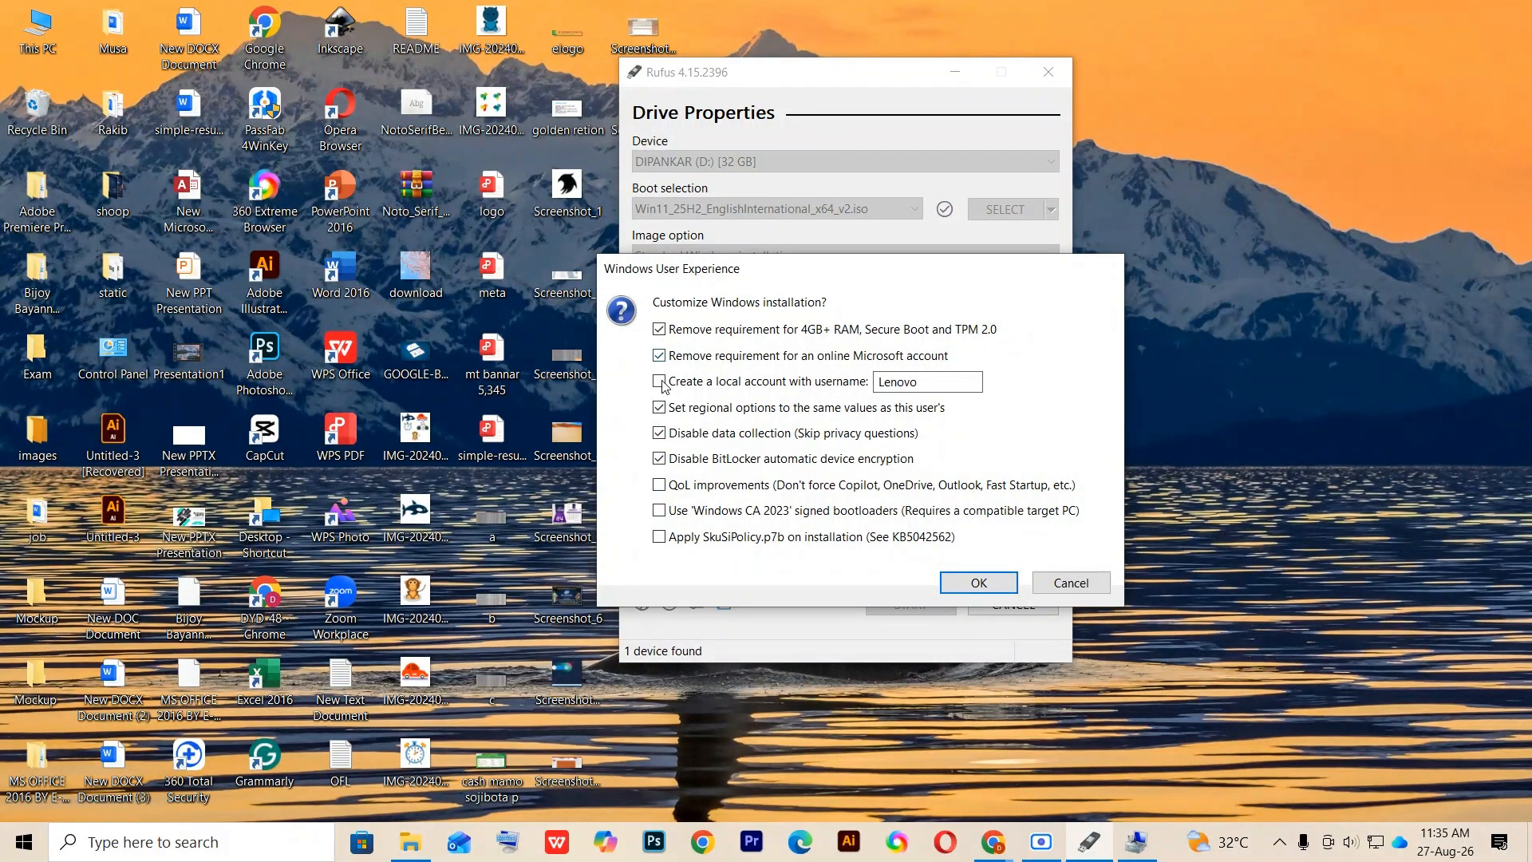
{"action": "left_click", "coordinate": [939, 377]}
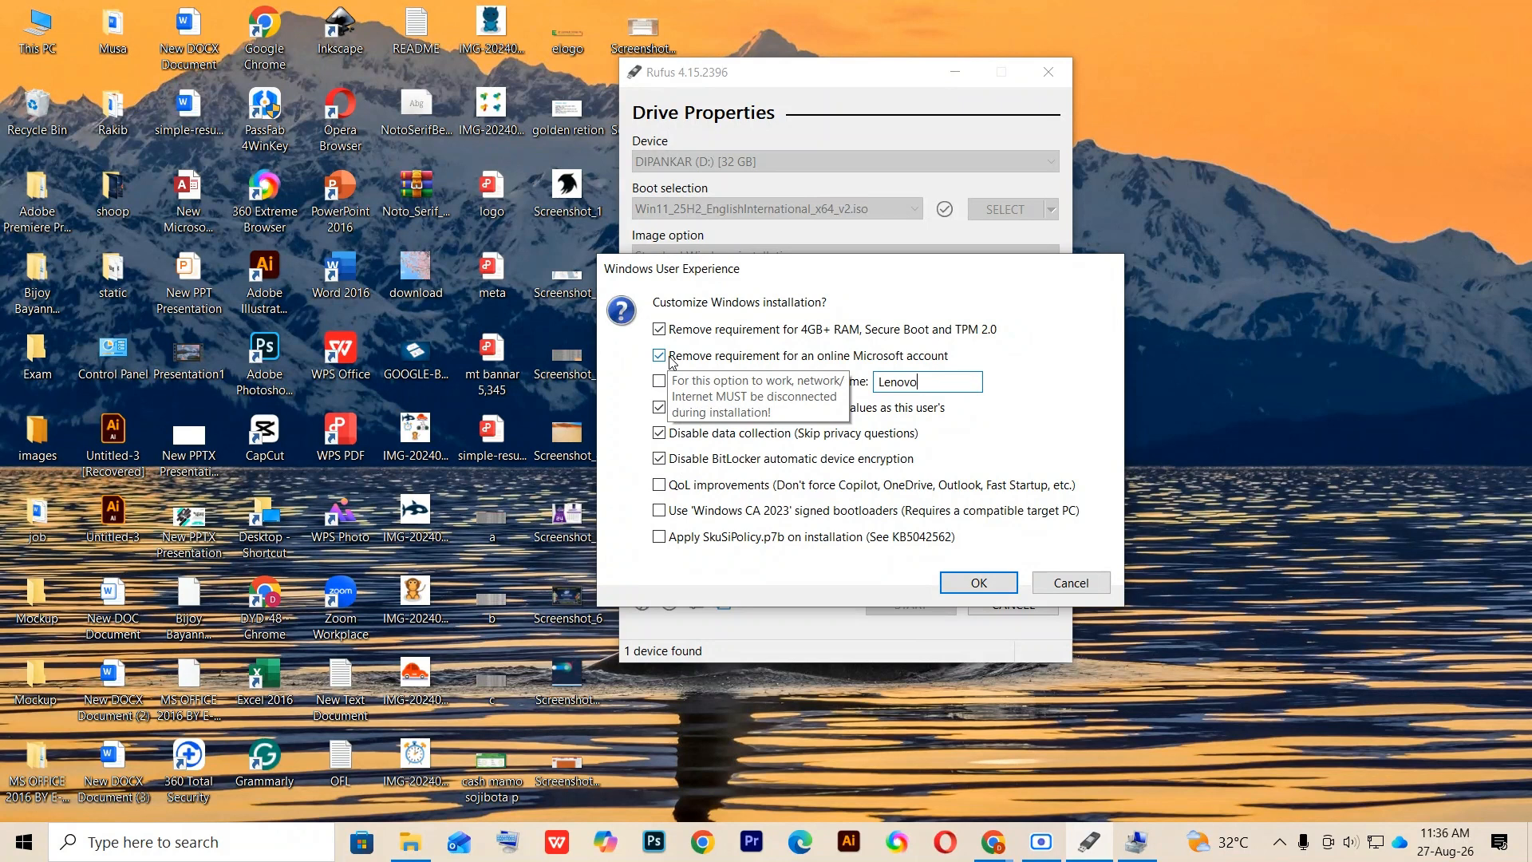
{"action": "left_click", "coordinate": [979, 583]}
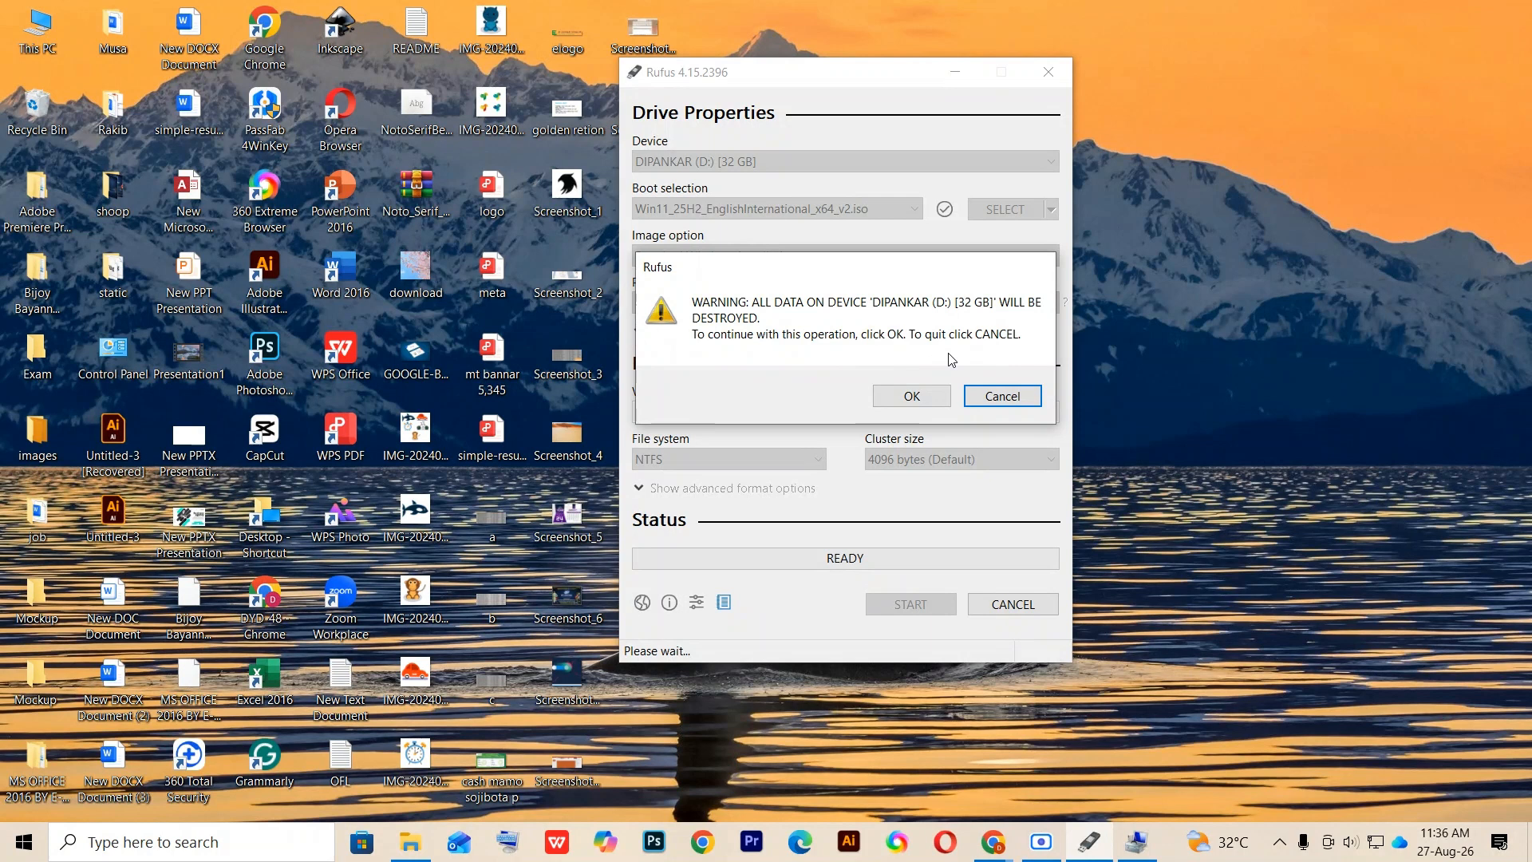
{"action": "left_click", "coordinate": [912, 396]}
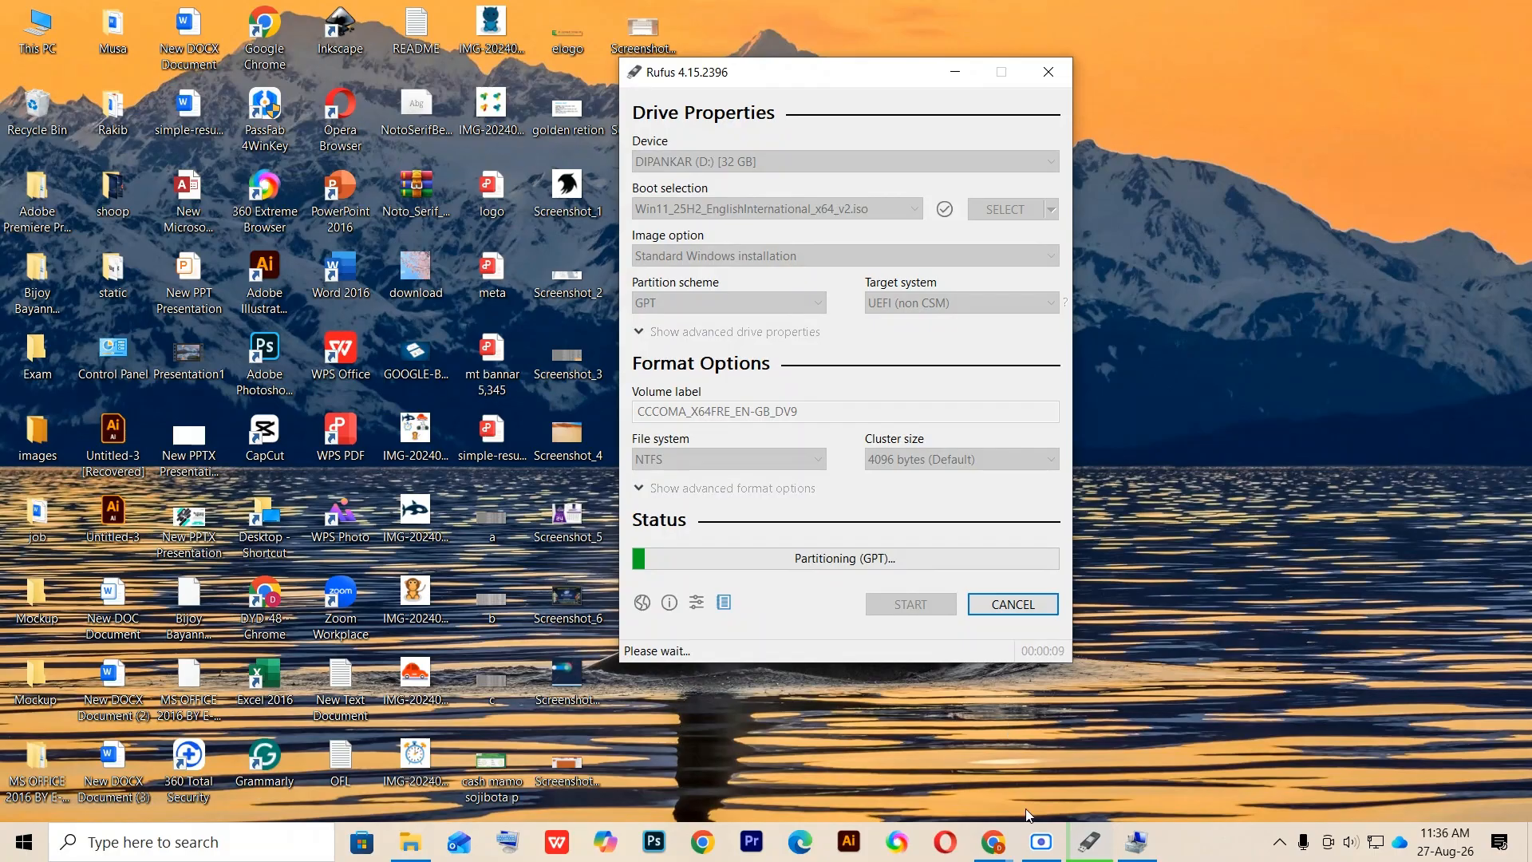
Step: Close Rufus once the Windows 11 image has been fully written to the USB drive
{"action": "left_click", "coordinate": [1041, 841]}
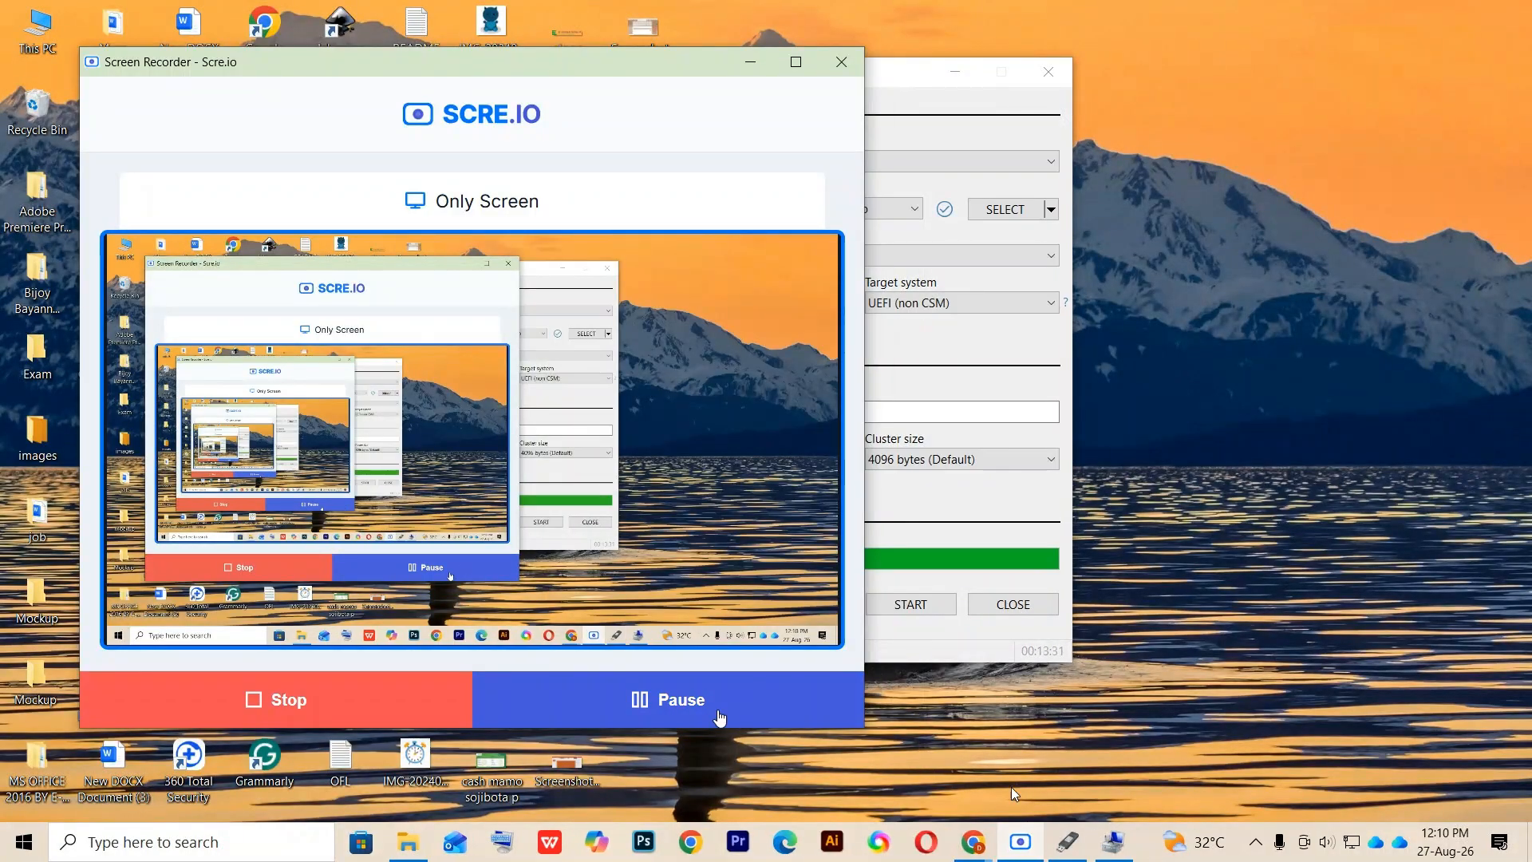
{"action": "left_click", "coordinate": [742, 66]}
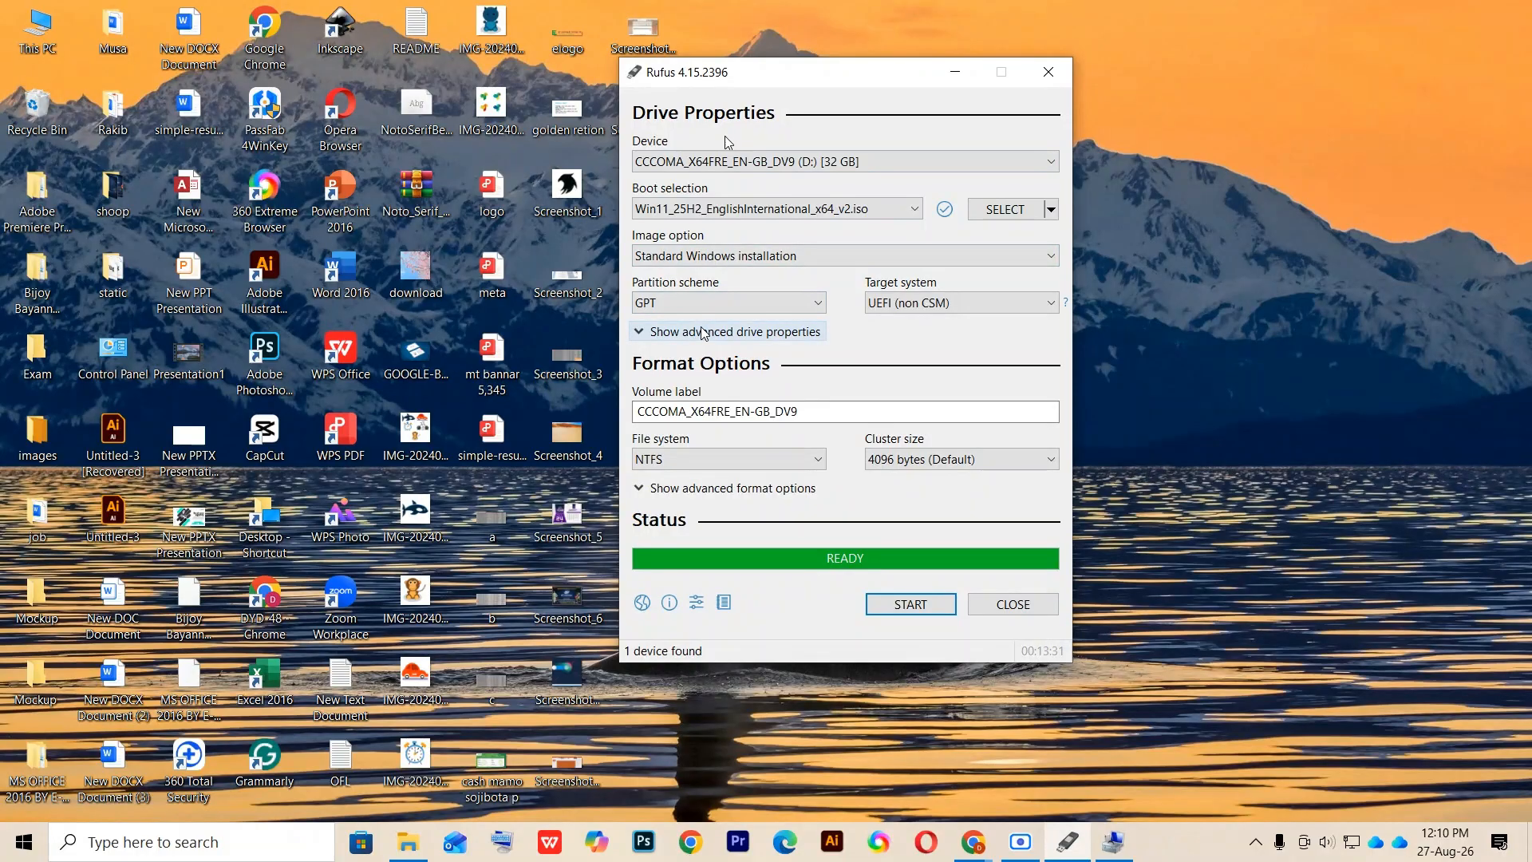
{"action": "left_click", "coordinate": [1020, 611]}
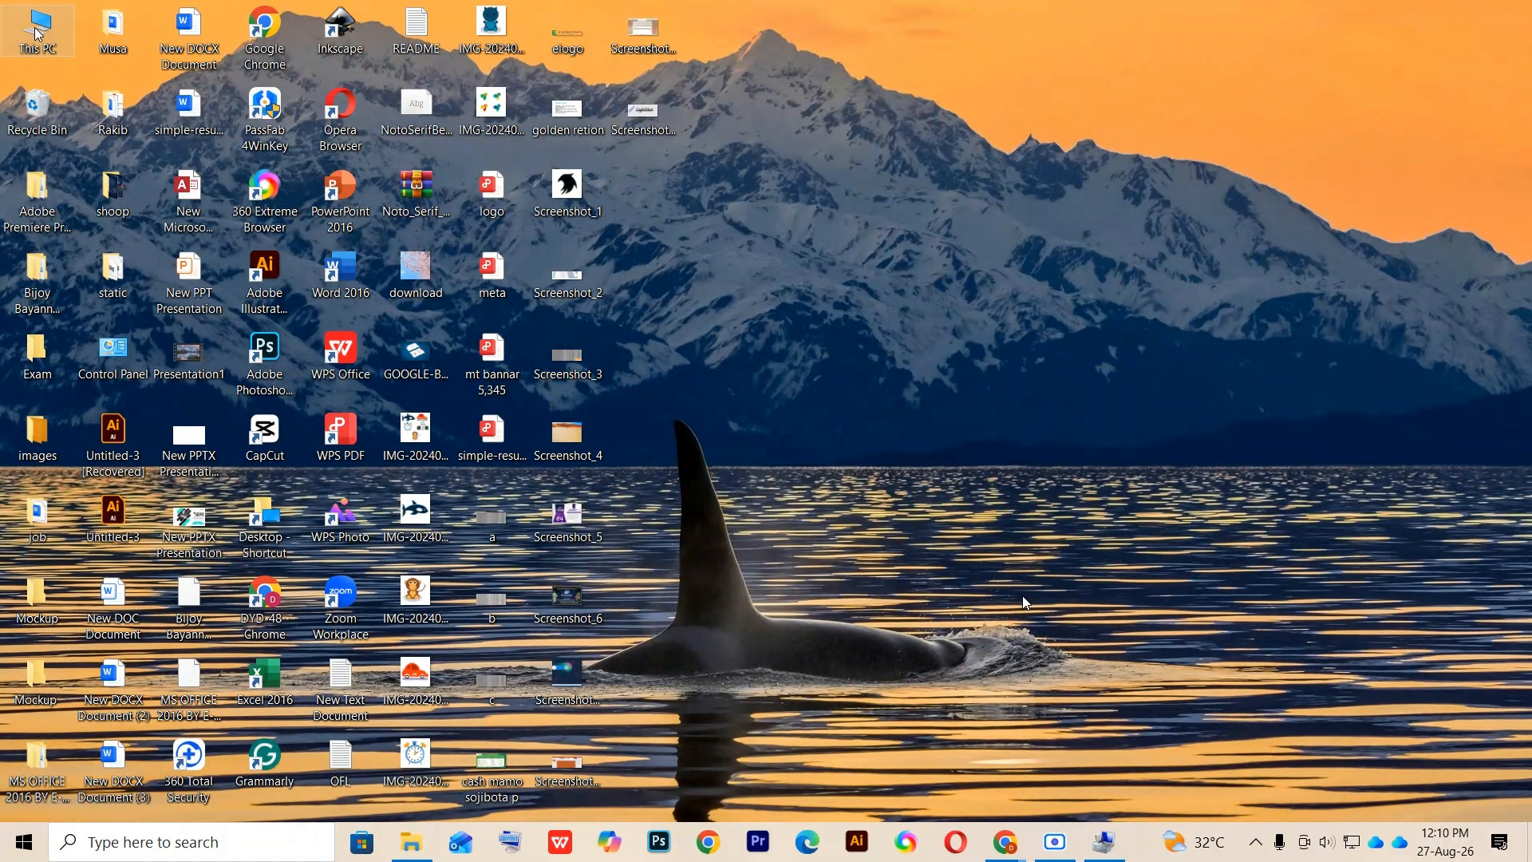
Step: Open This PC, maximize the window, and select the bootable drive CCCOMA_X64FRE_EN-GB_DV9 (D:) to check it
{"action": "key", "text": "Return"}
{"action": "scroll", "coordinate": [392, 321], "scroll_direction": "down", "scroll_amount": 1}
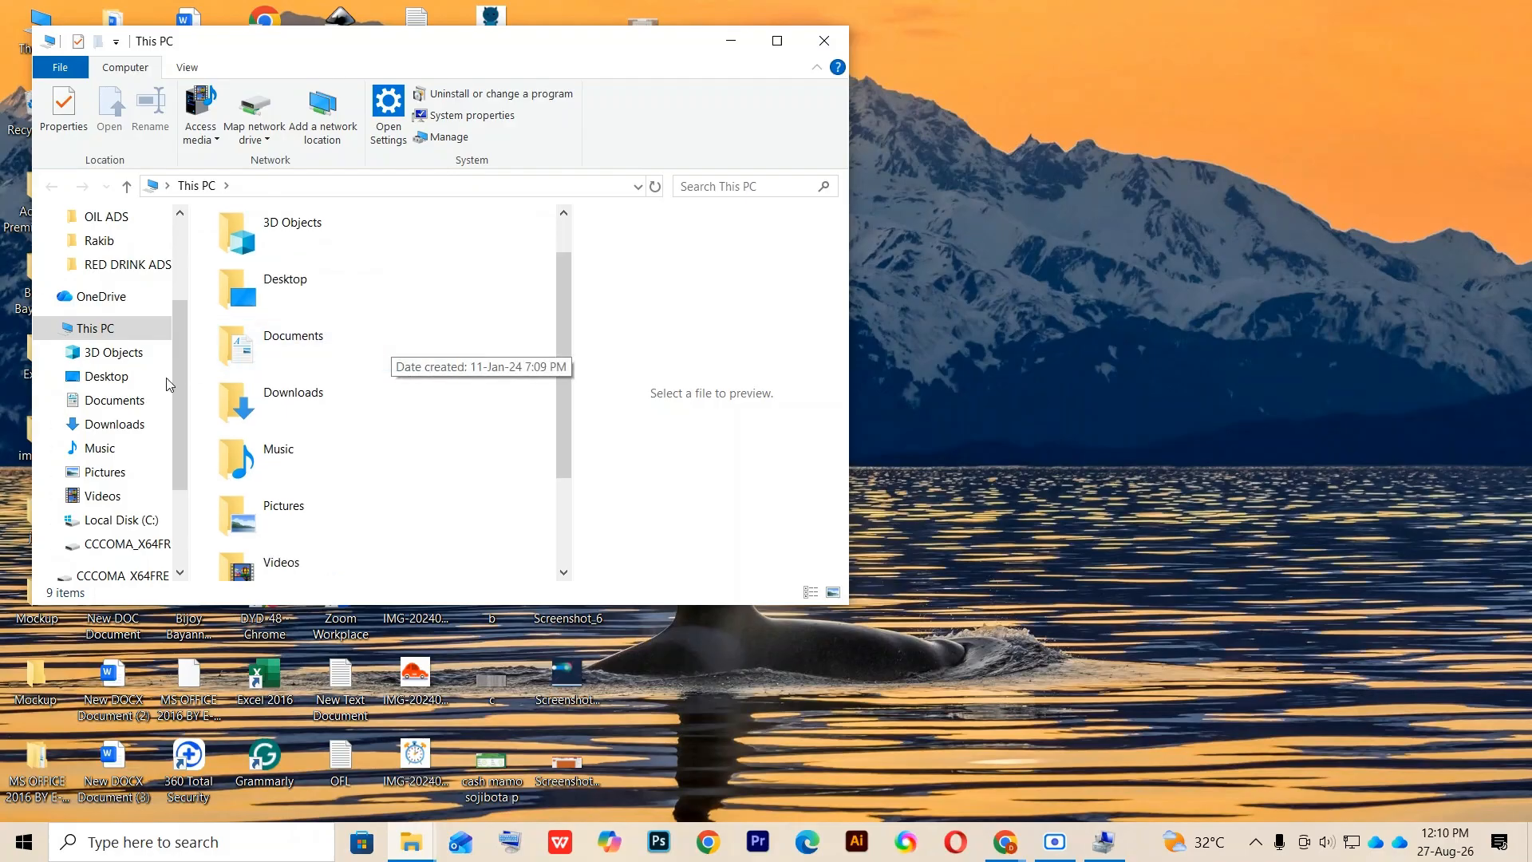
{"action": "scroll", "coordinate": [112, 399], "scroll_direction": "down", "scroll_amount": 1}
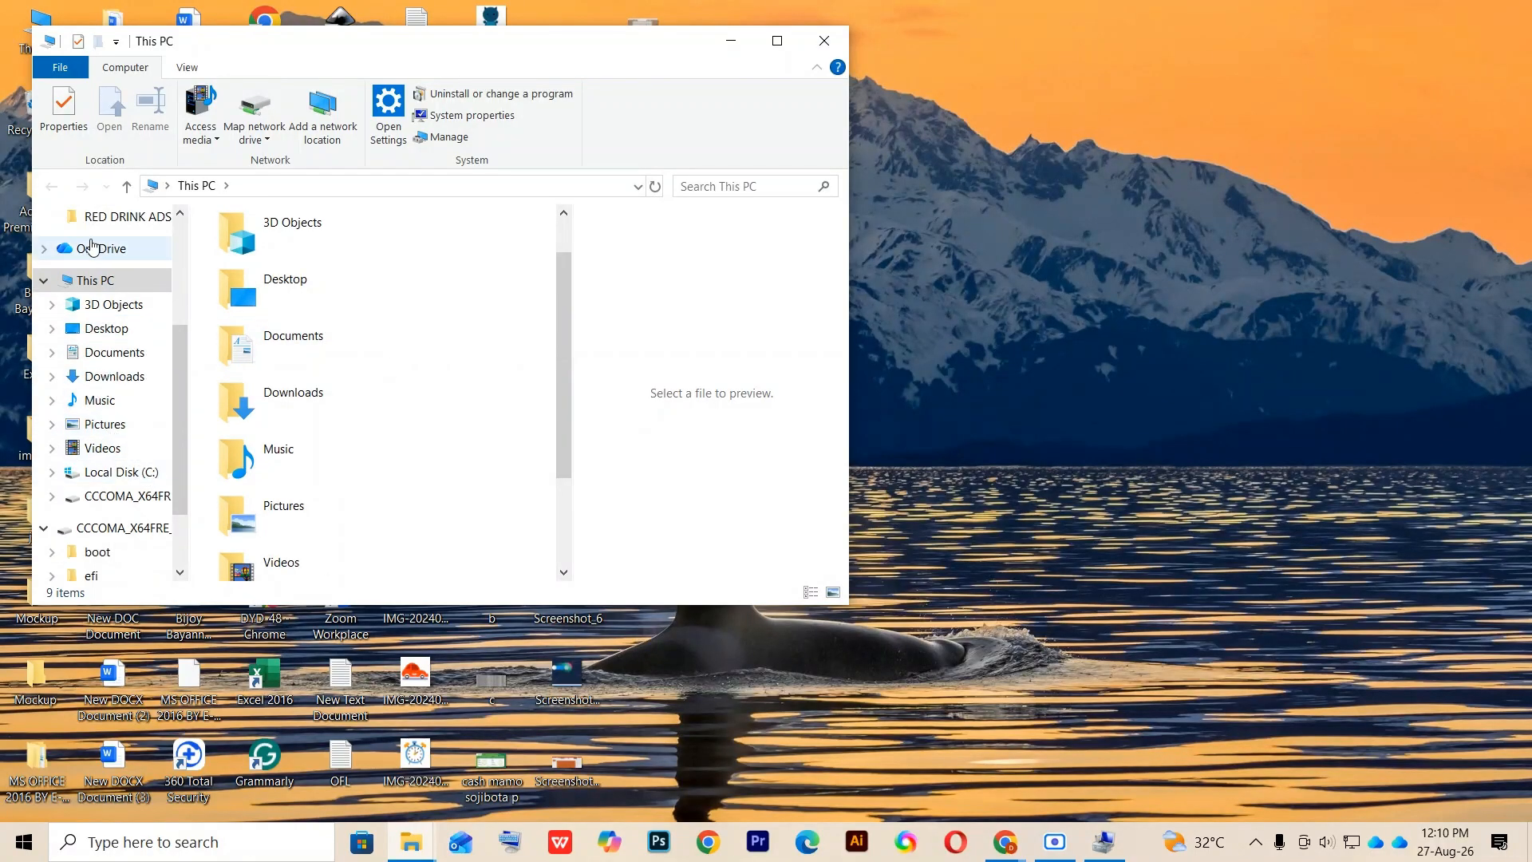
{"action": "left_click", "coordinate": [87, 281]}
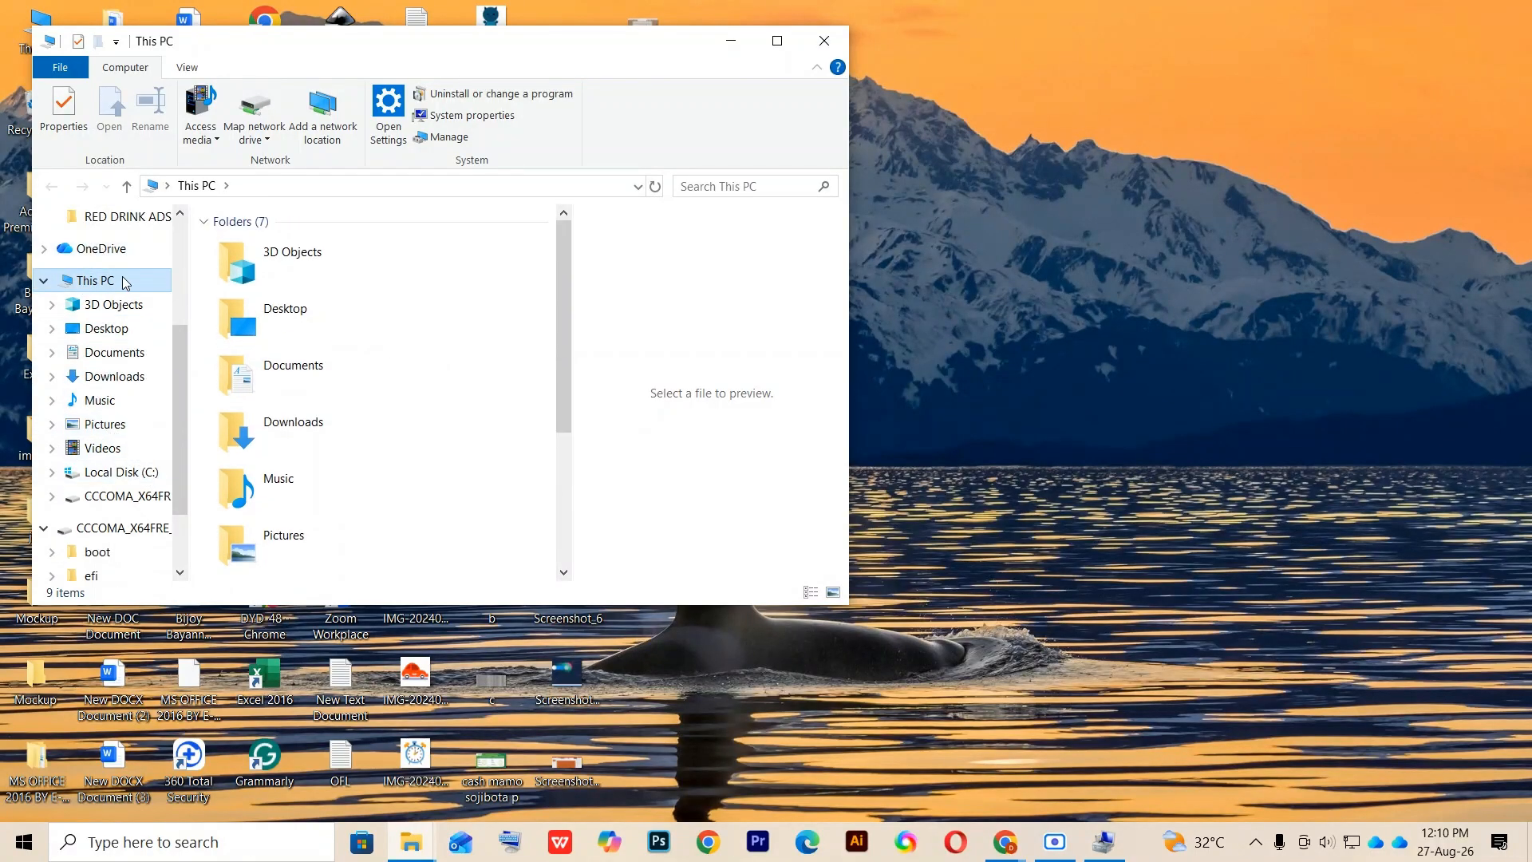
{"action": "scroll", "coordinate": [311, 315], "scroll_direction": "down", "scroll_amount": 3}
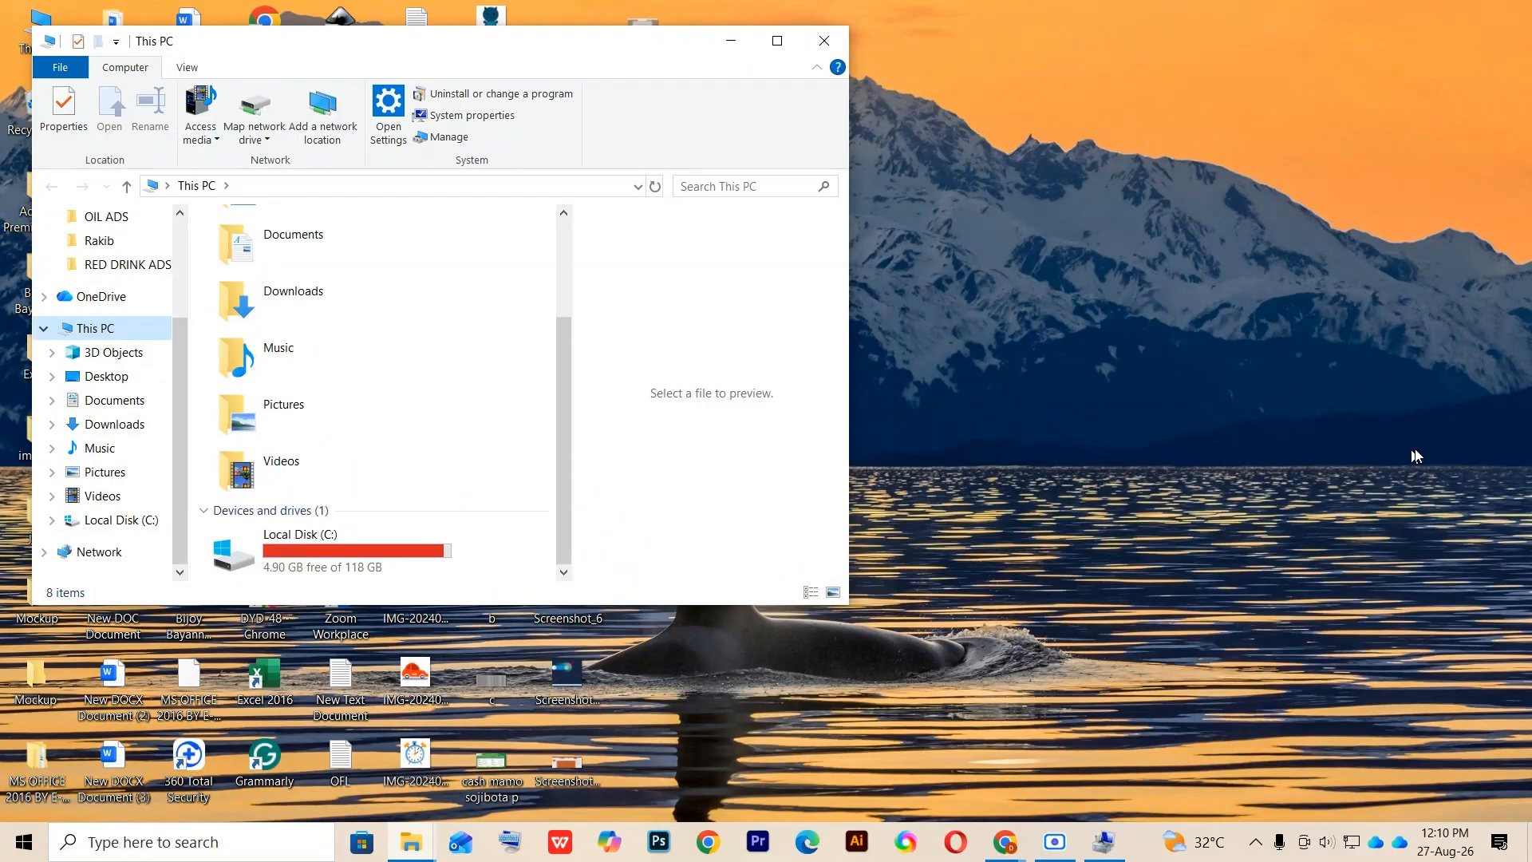
{"action": "key", "text": "super+Up"}
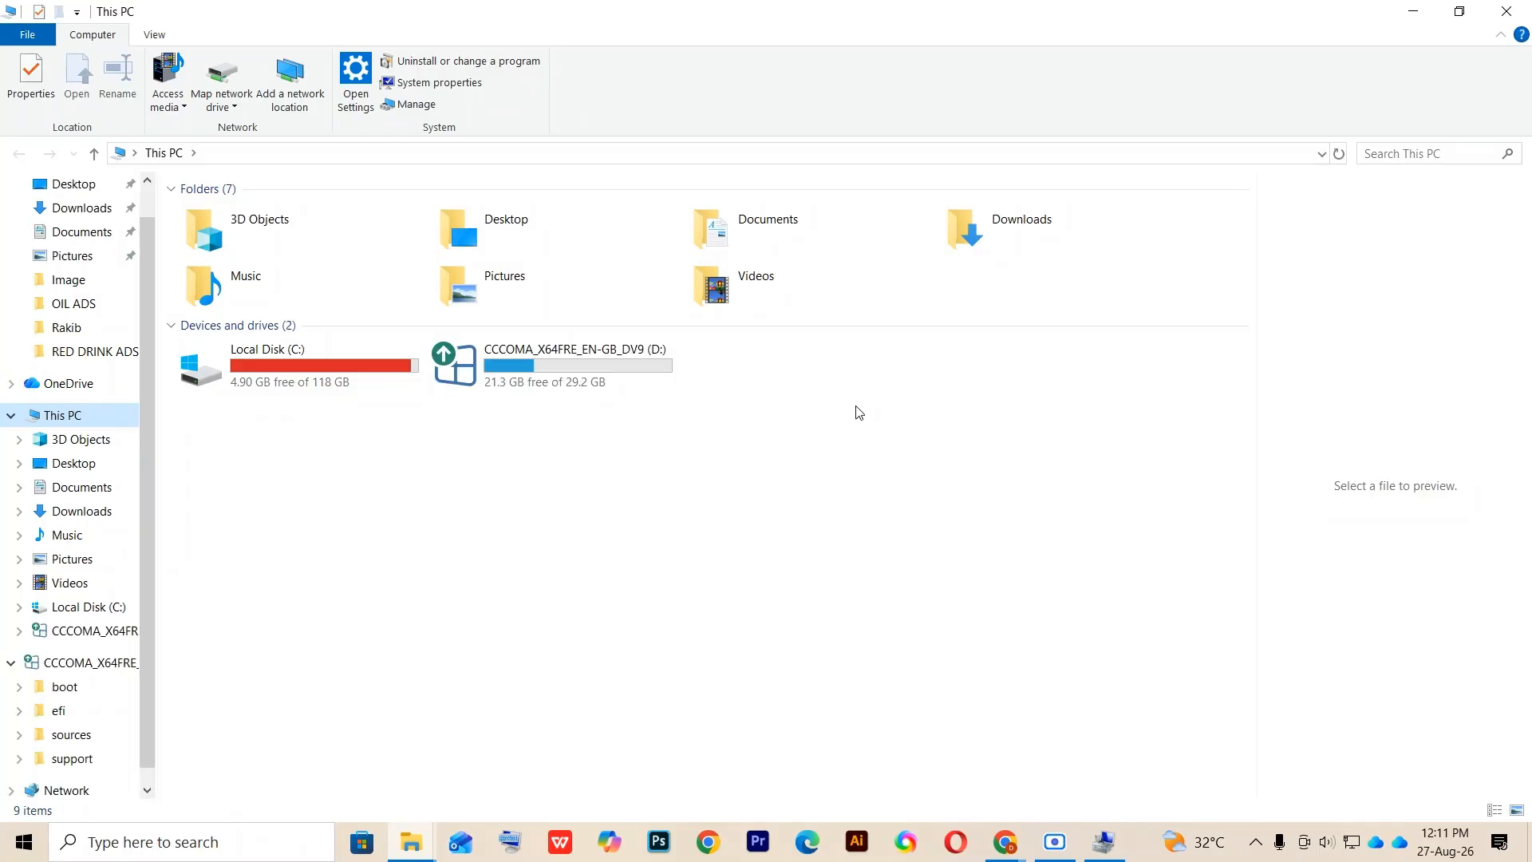
{"action": "left_click", "coordinate": [576, 364]}
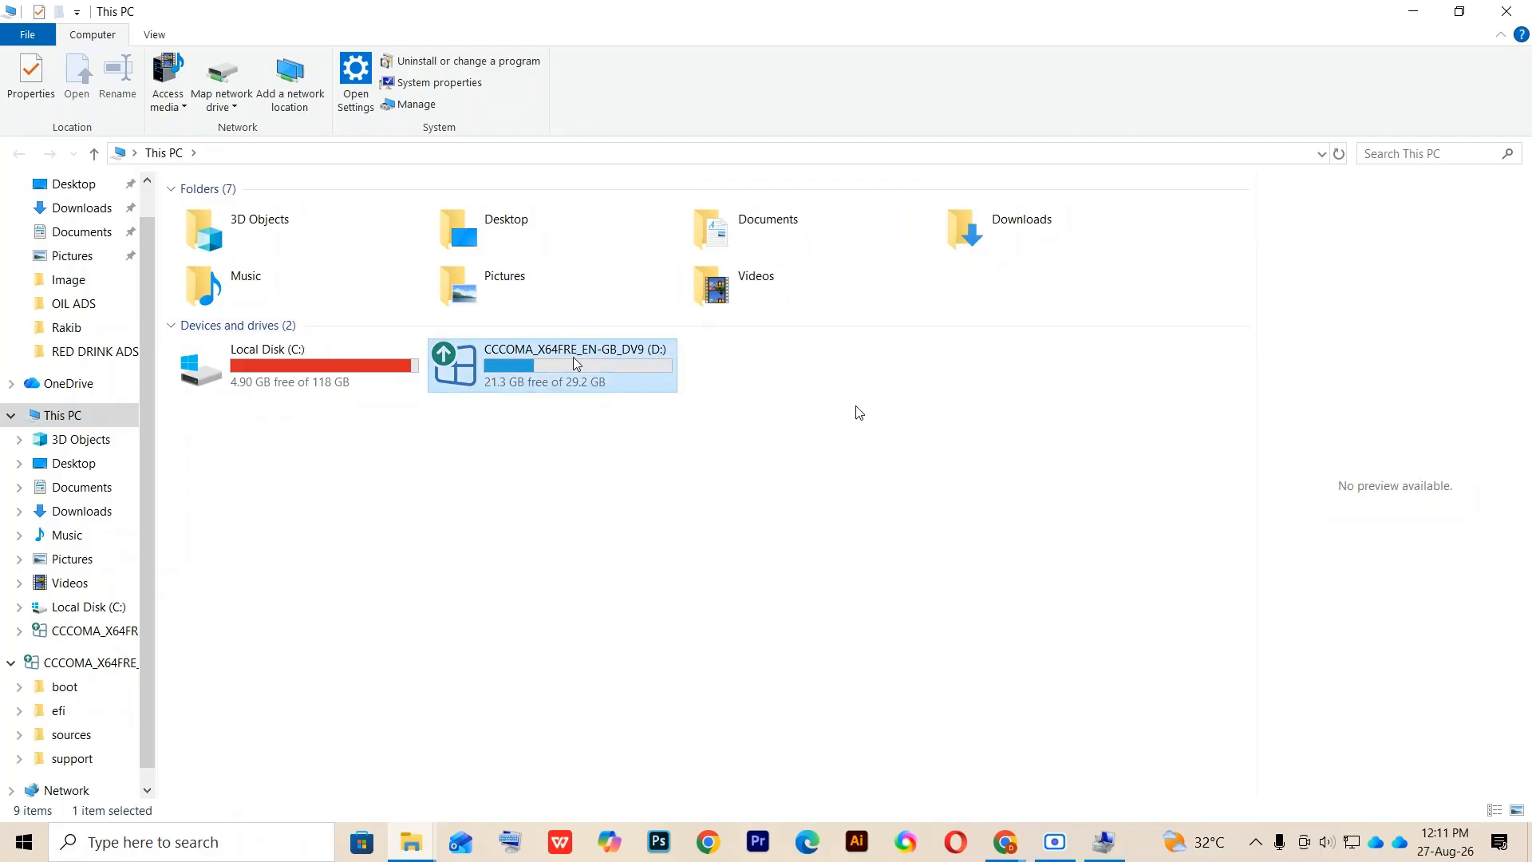